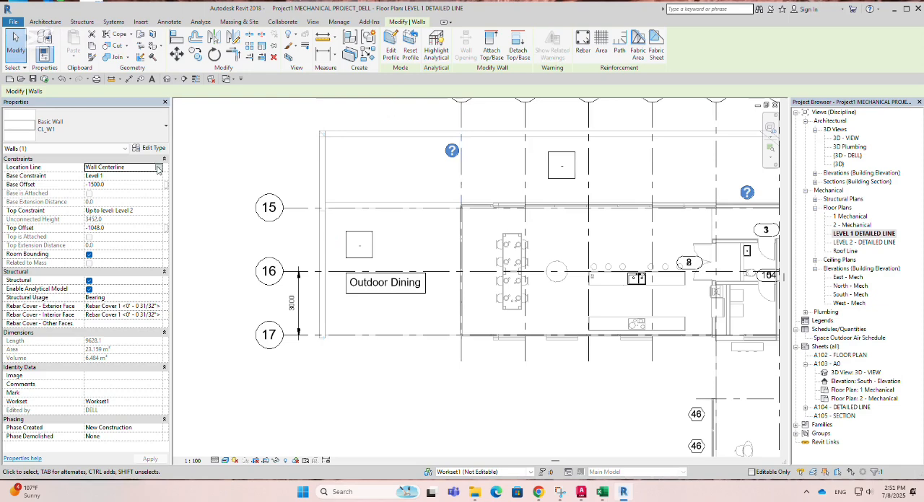
Step: Review the selected CL_W1 wall's location line, available wall types, and base and top constraint options
left_click(157, 168)
left_click(158, 168)
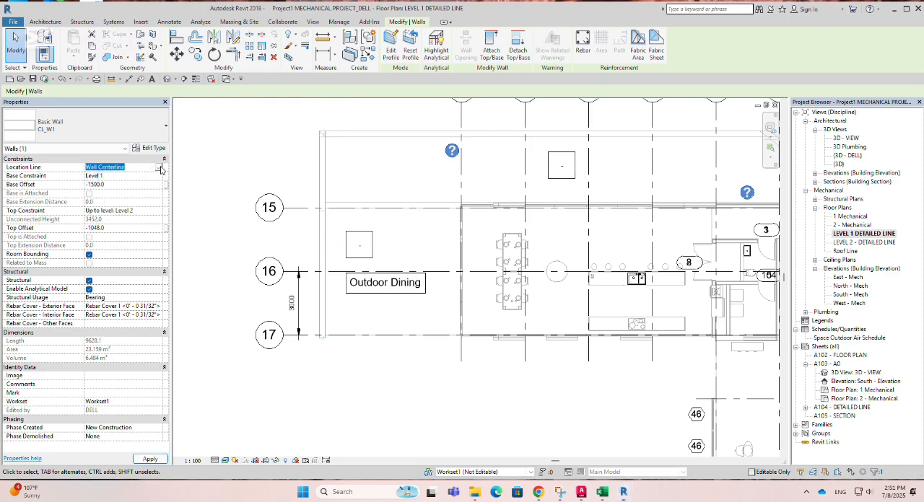
left_click(145, 133)
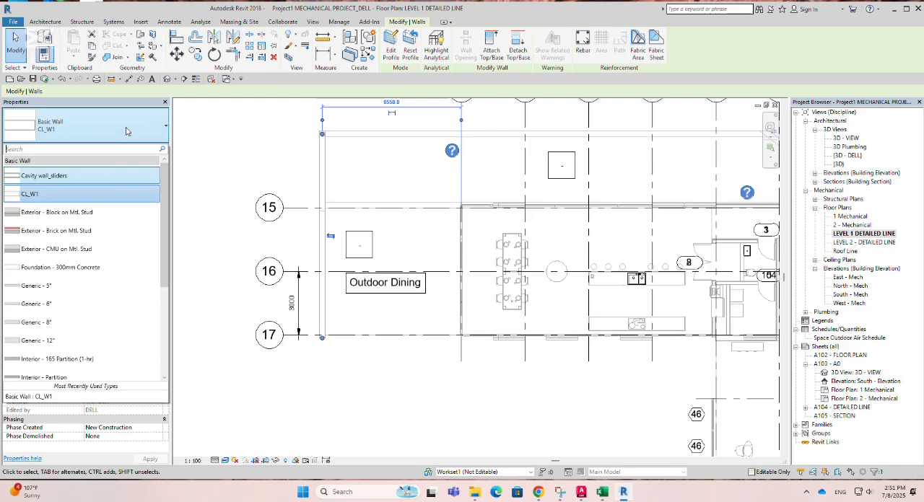
left_click(126, 132)
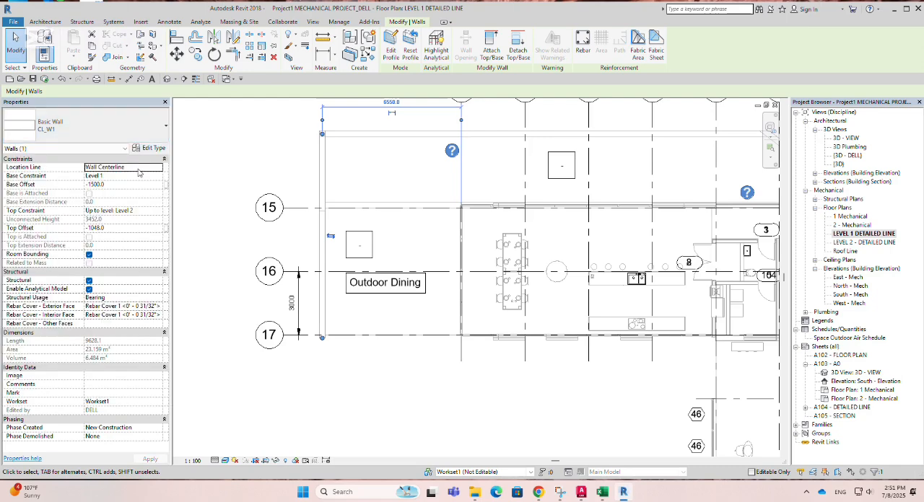
left_click(152, 176)
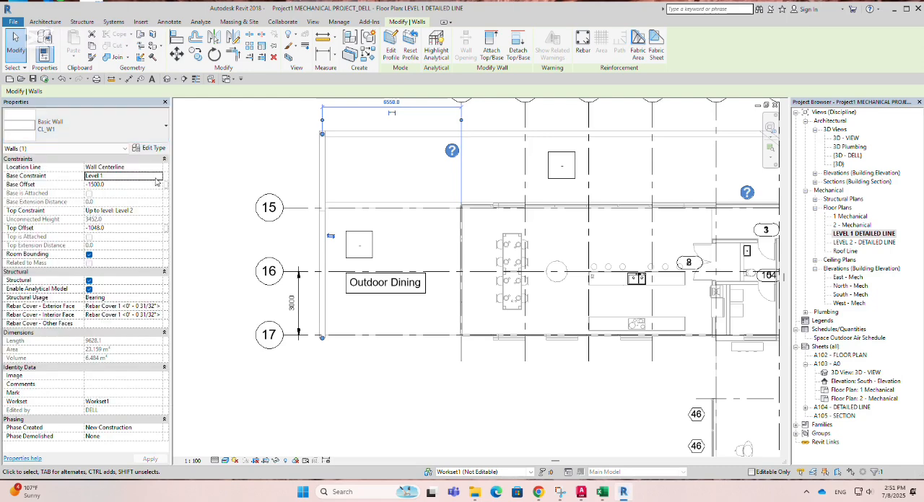
left_click(159, 177)
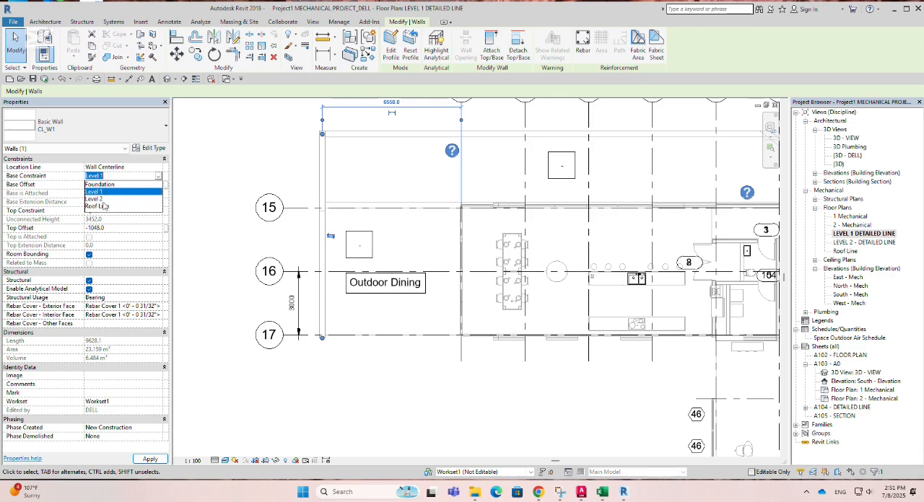
left_click(154, 176)
left_click(152, 187)
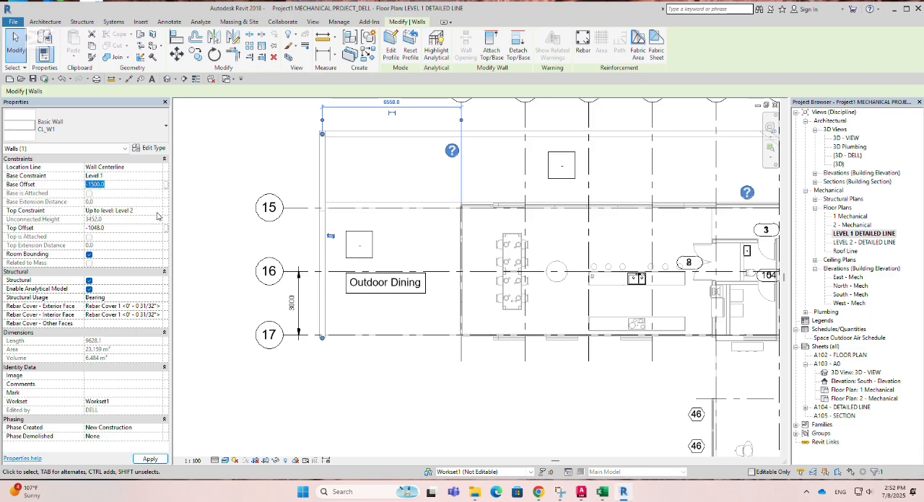
left_click(158, 212)
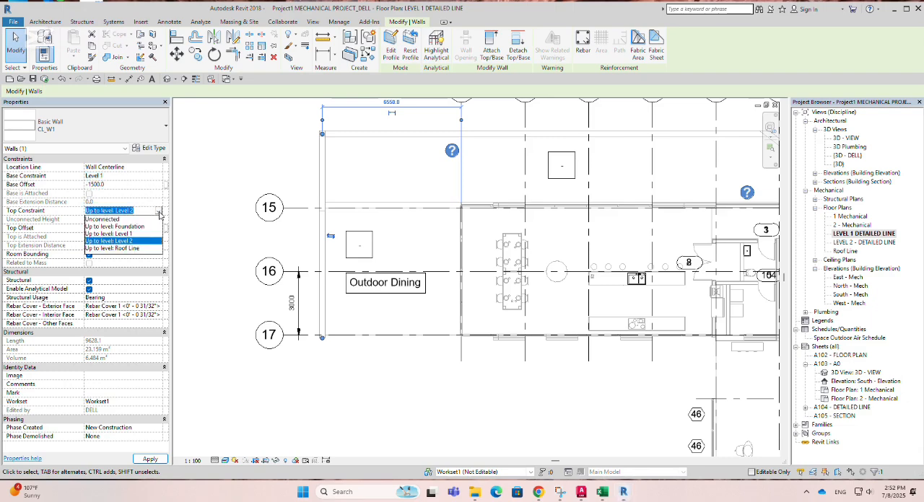
left_click(160, 212)
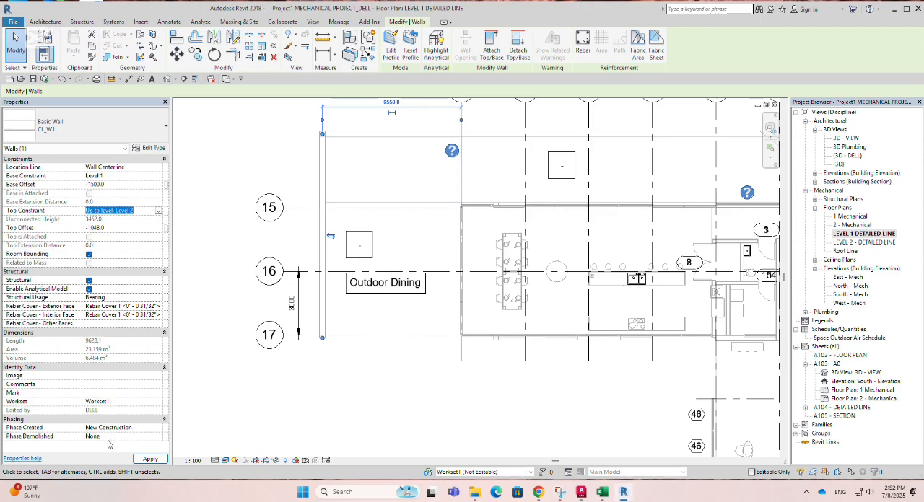
left_click(150, 459)
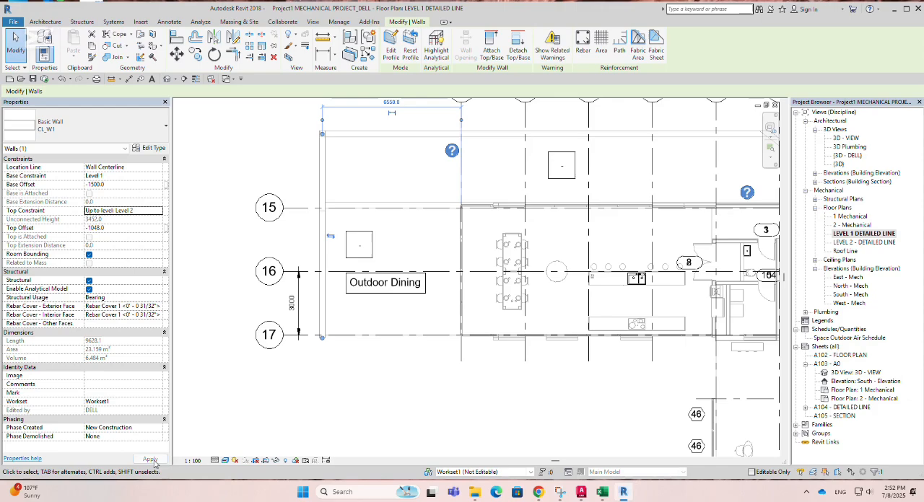
Step: Inspect the CL_W1 wall's type parameters and coarse scale fill pattern choices, and leave the wall deselected
left_click(153, 149)
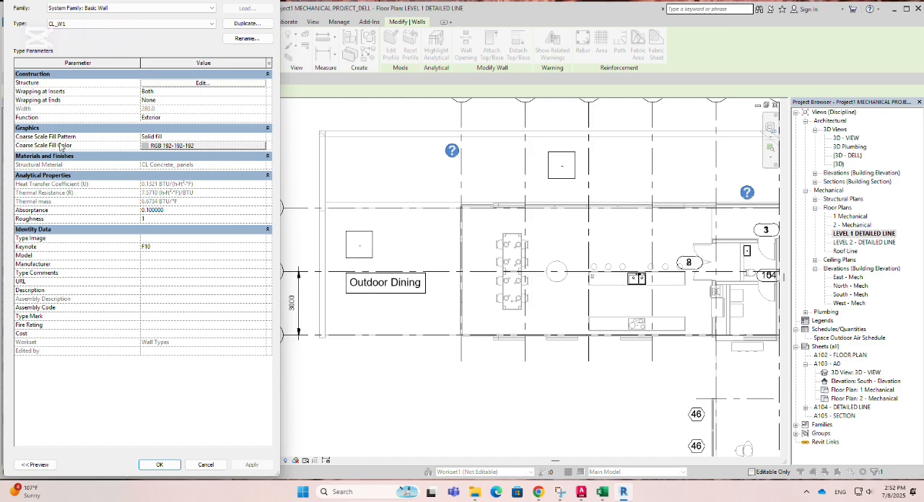
left_click(261, 140)
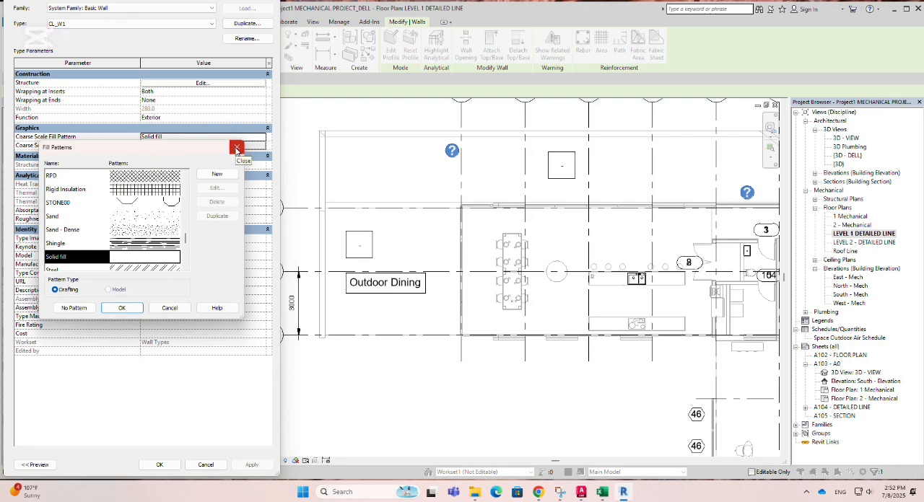
left_click(237, 148)
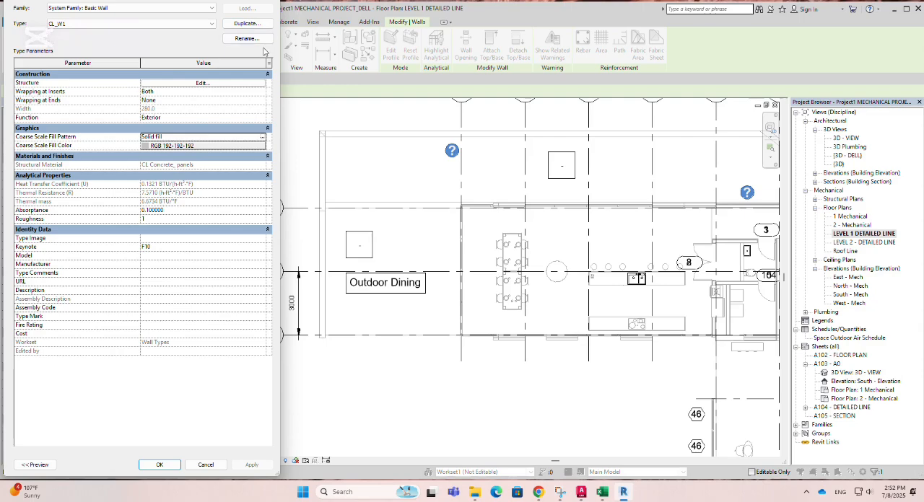
left_click(271, 0)
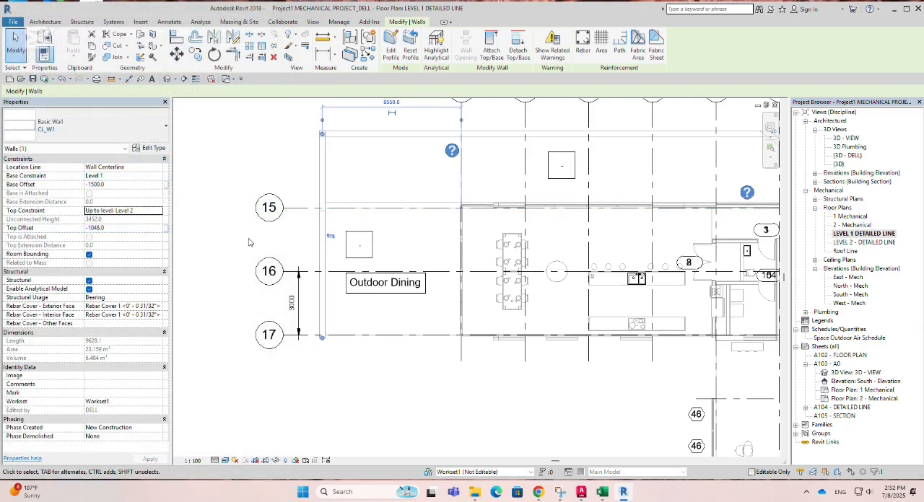
scroll(249, 289, "down", 2)
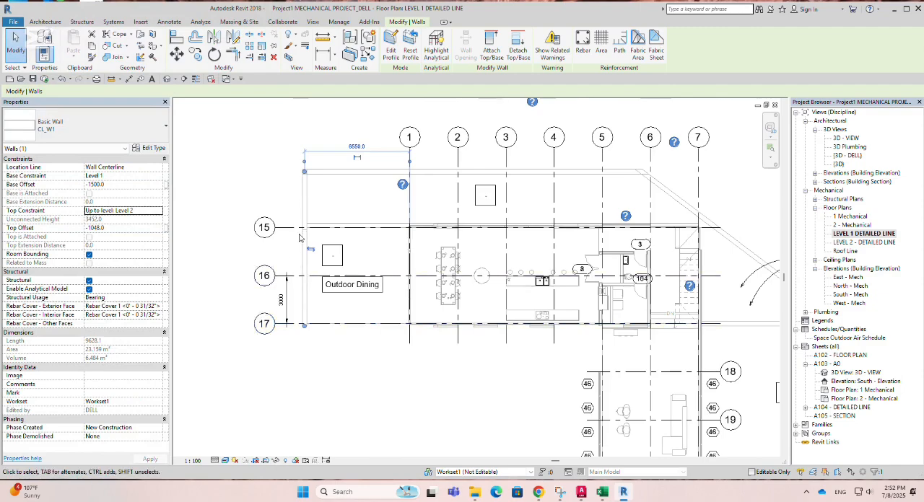
scroll(300, 233, "up", 1)
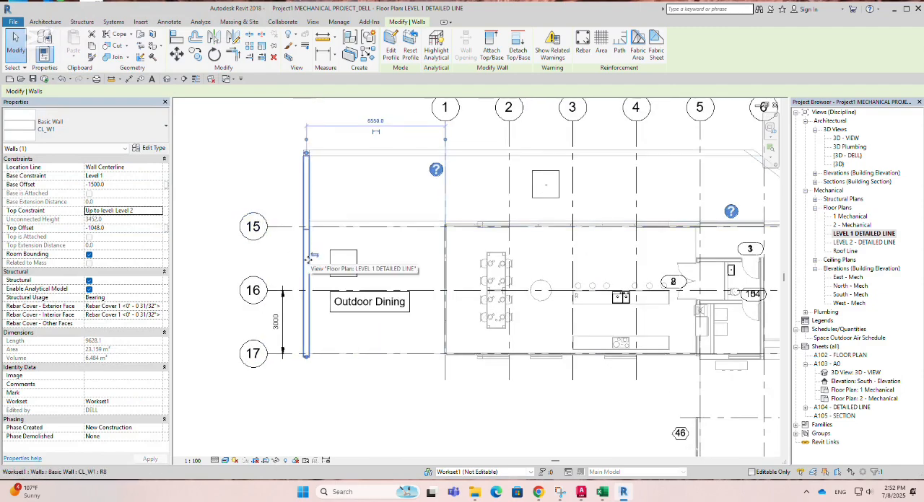
key("Escape")
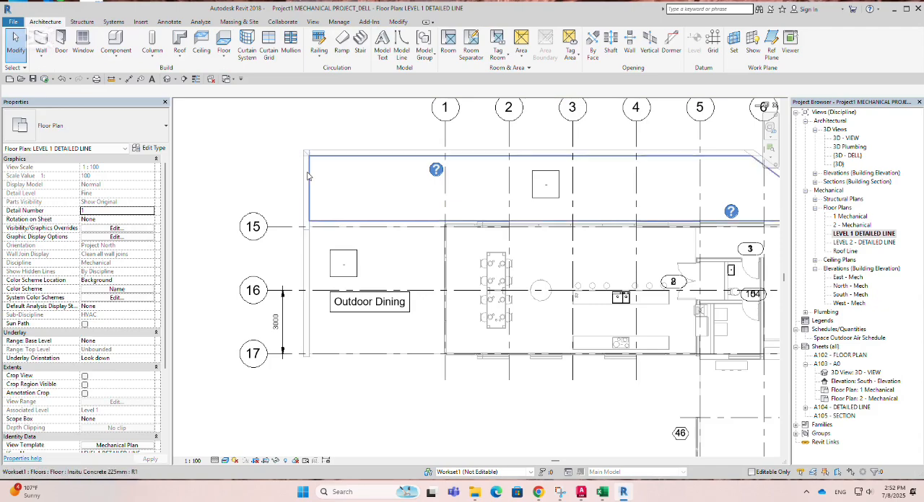
Step: Delete the dimension between grids 16 and 17 in the floor plan
scroll(263, 267, "down", 2)
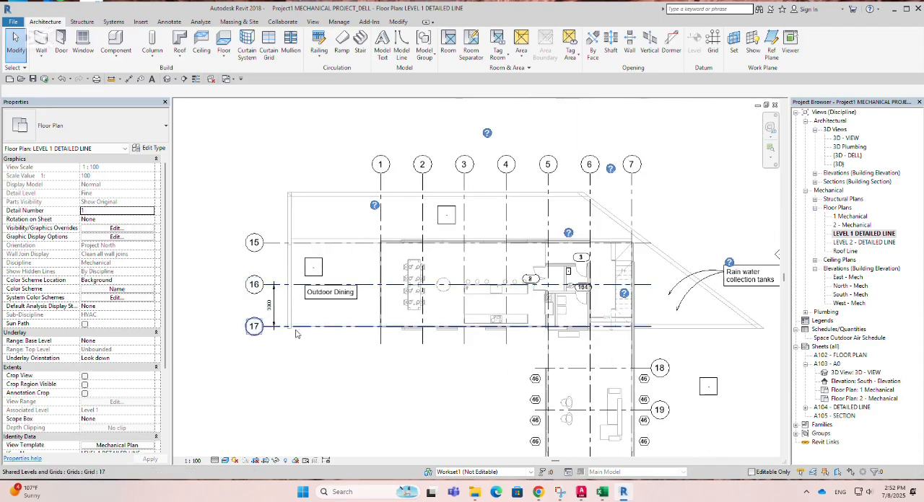
scroll(254, 285, "down", 2)
scroll(301, 264, "up", 2)
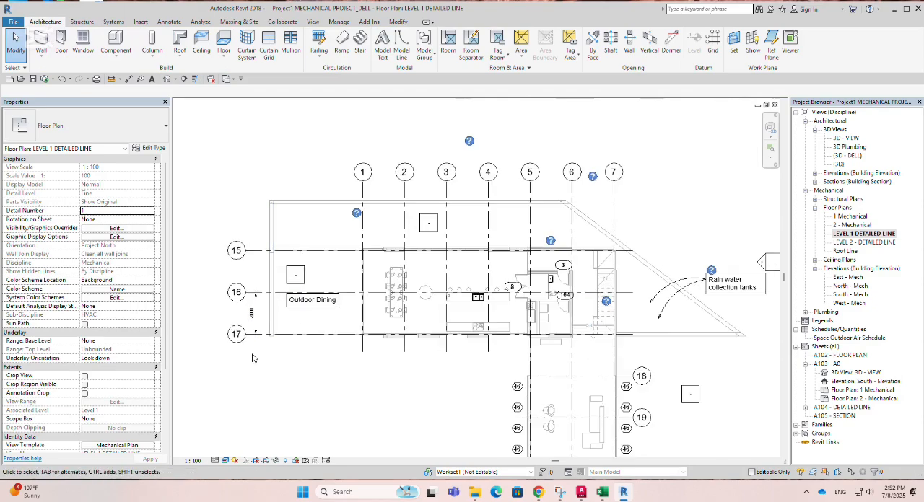
scroll(260, 321, "up", 3)
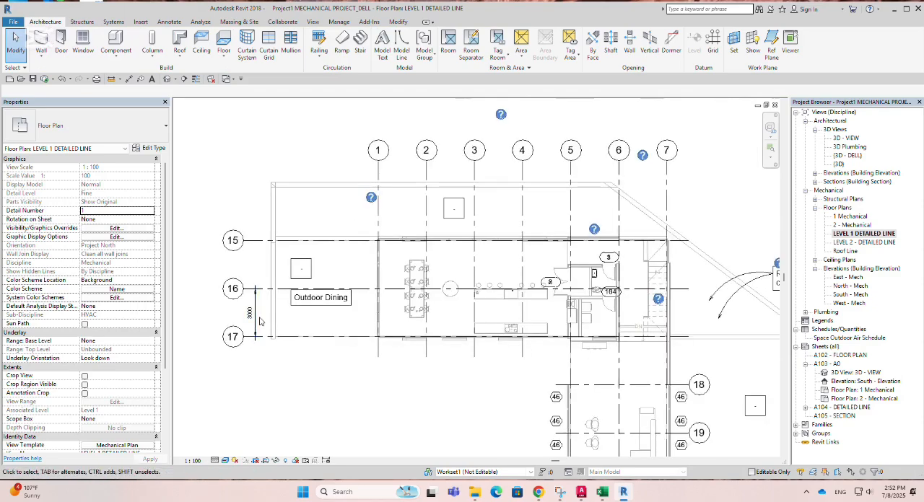
scroll(250, 319, "up", 1)
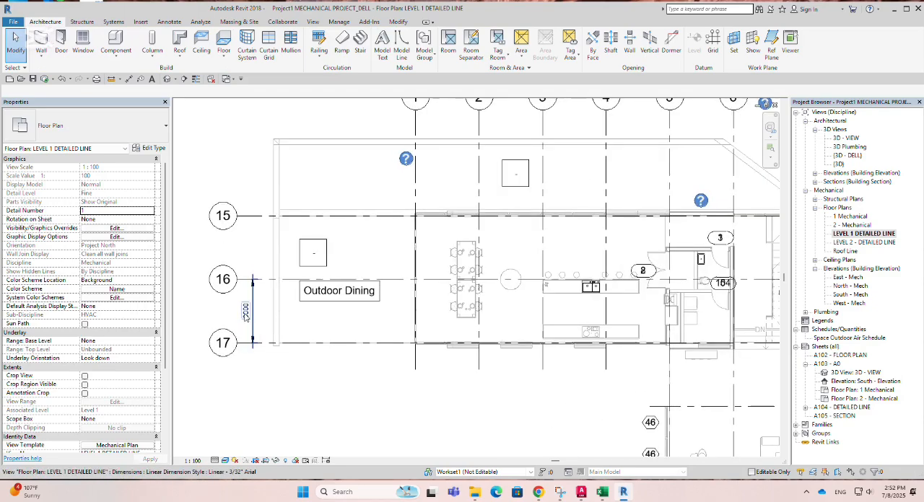
left_click(245, 314)
key("Delete")
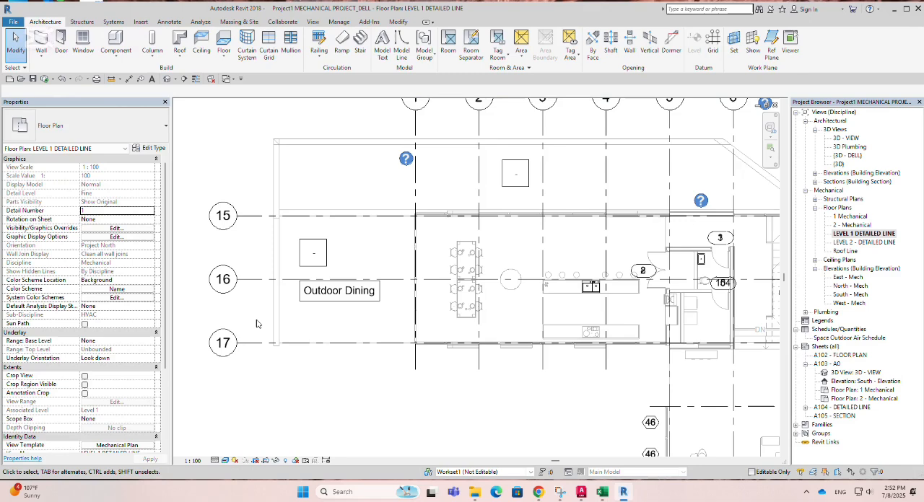
Step: Rename grid 17 as 177
left_click(300, 344)
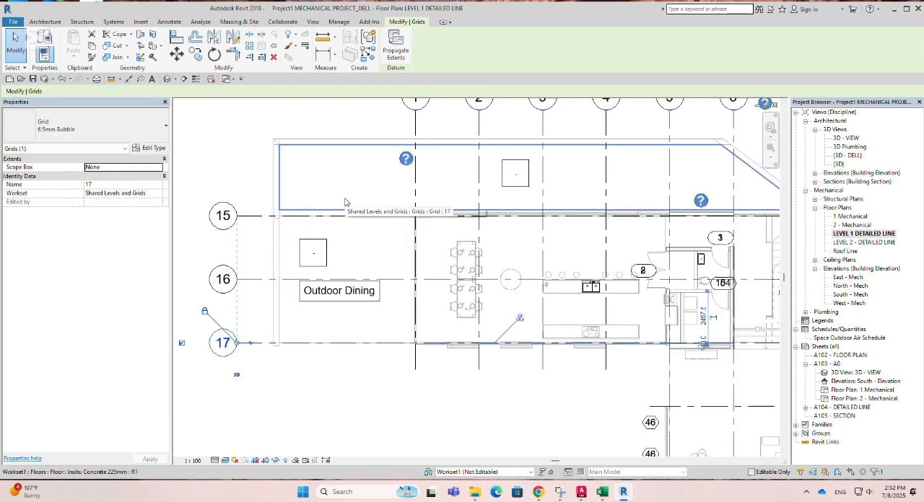
left_click(156, 186)
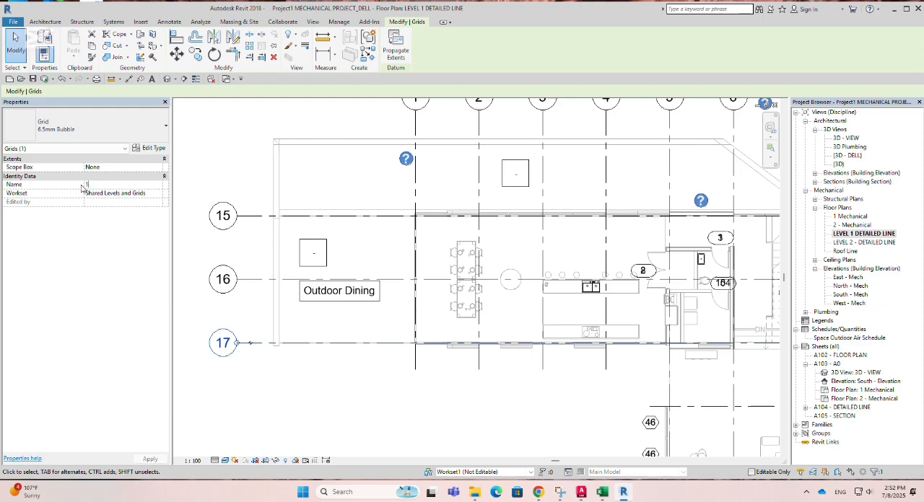
type("77")
left_click(224, 246)
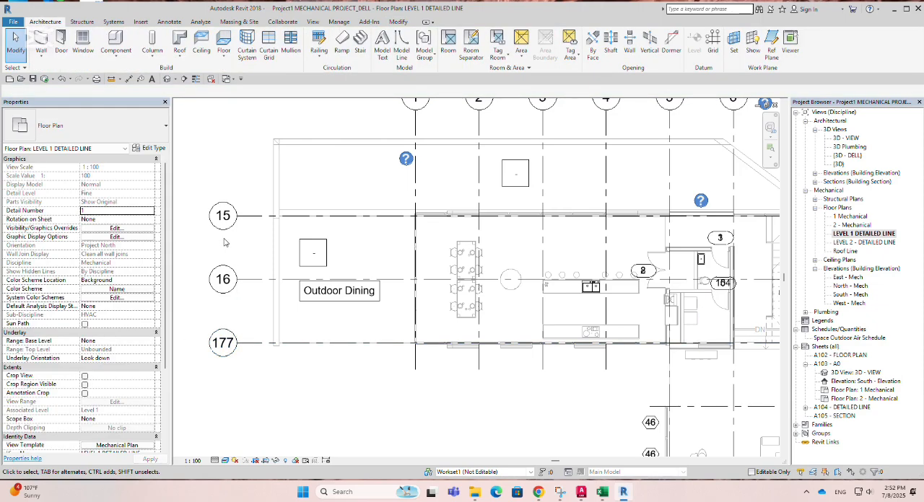
Step: Restore the grid's name to 17 and clear the selection
left_click(232, 347)
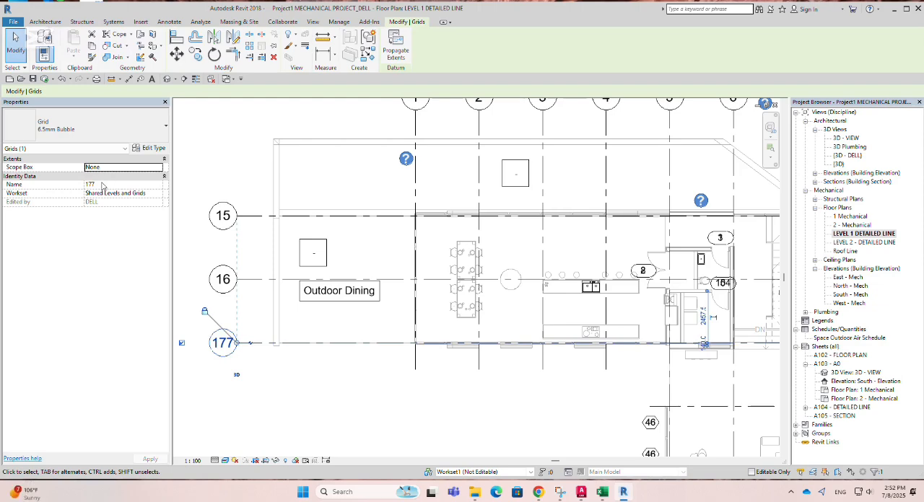
left_click(102, 184)
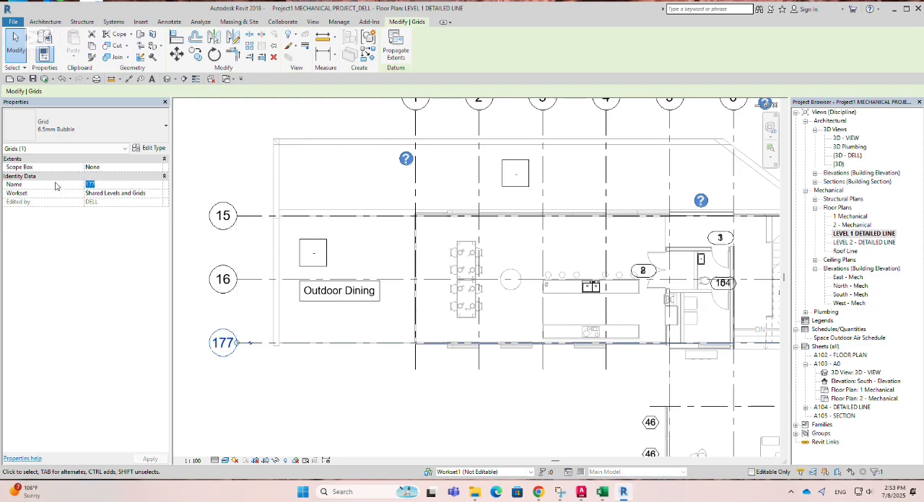
type("17")
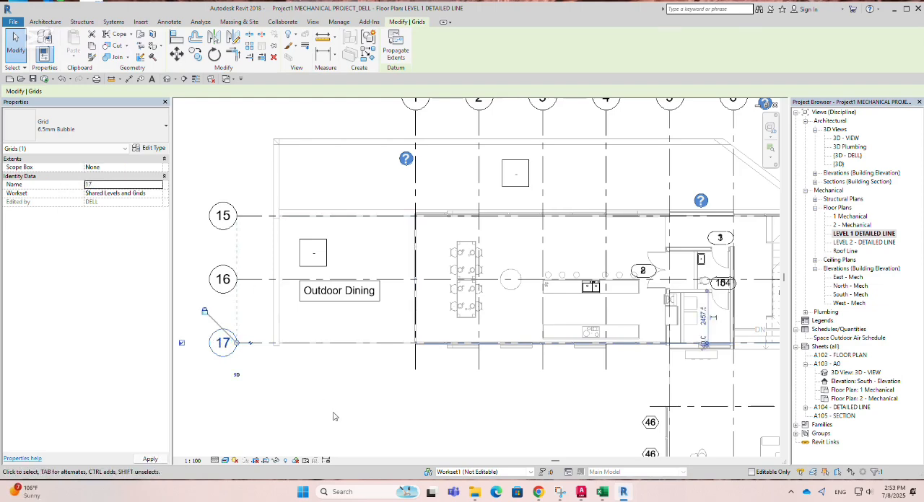
left_click(335, 417)
Step: Check the workset options available for grid 17
left_click(251, 342)
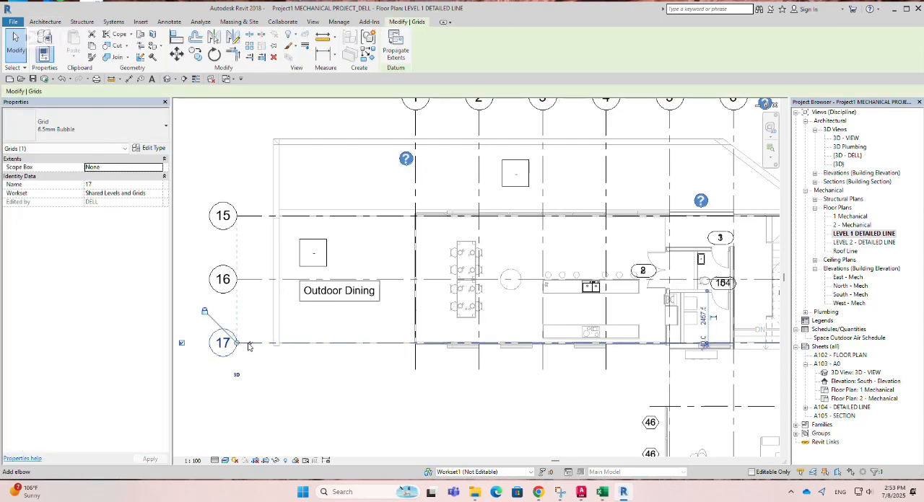
left_click(151, 193)
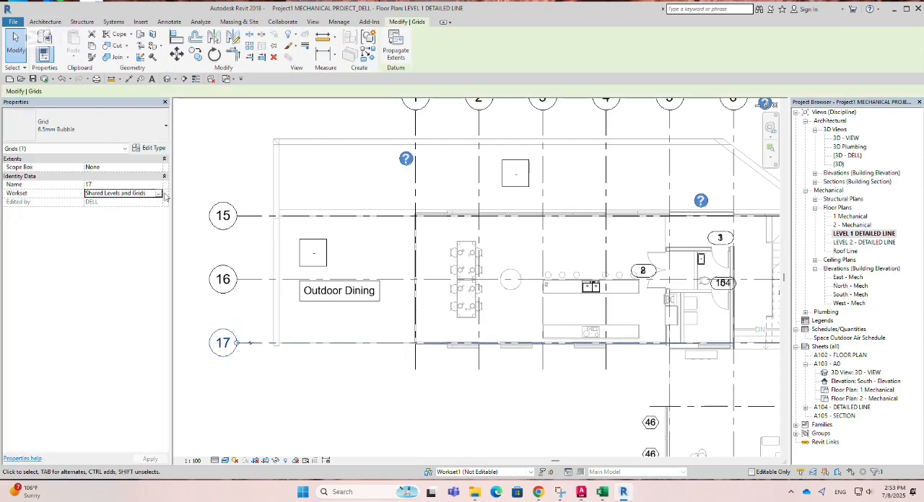
left_click(160, 194)
left_click(160, 202)
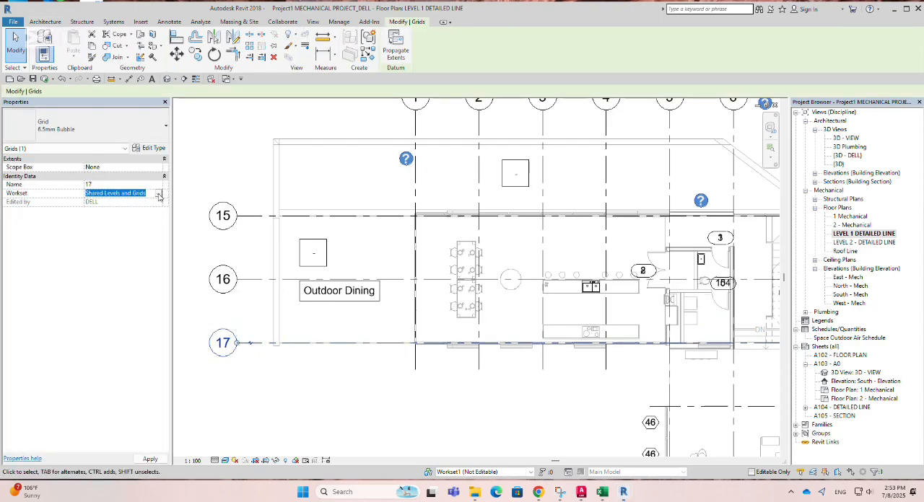
Step: Open grid 17's type properties and check the line patterns available for the end segment
left_click(153, 148)
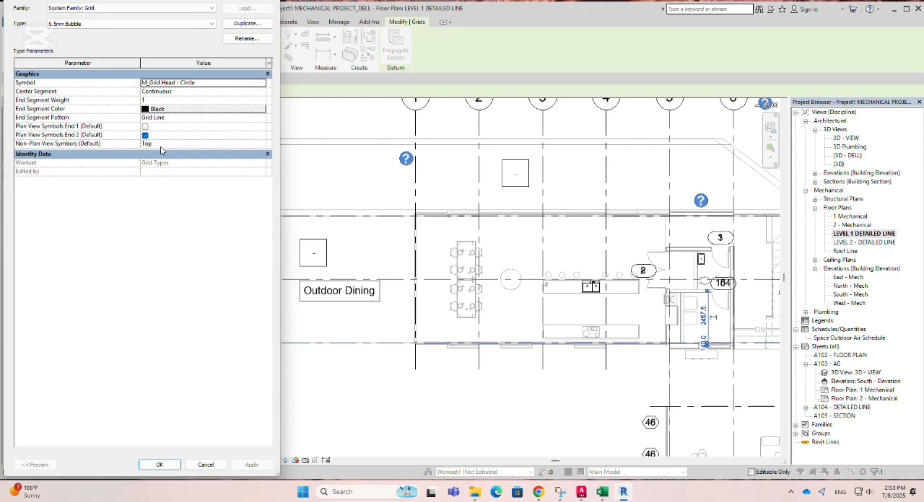
left_click(252, 119)
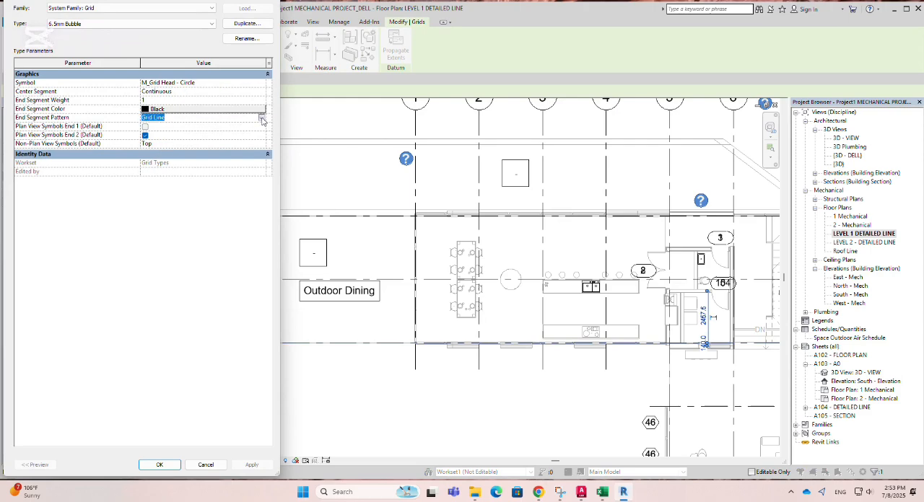
left_click(262, 119)
scroll(200, 146, "down", 10)
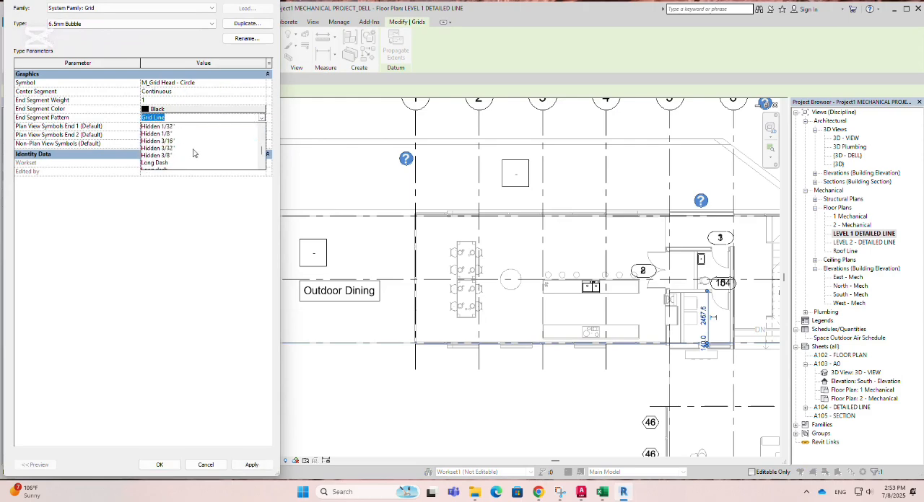
left_click(262, 119)
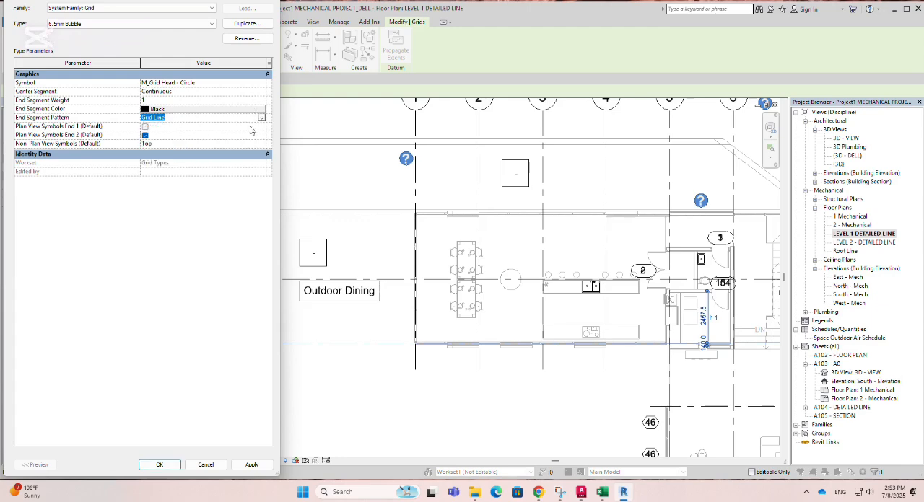
left_click(229, 137)
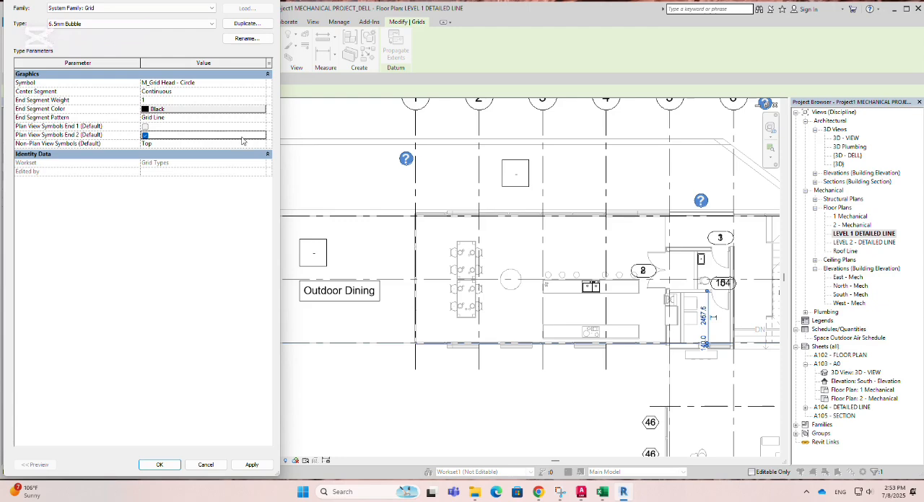
Step: Check the end segment weights available for the grid type, close its properties without changes and clear the selection
left_click(155, 128)
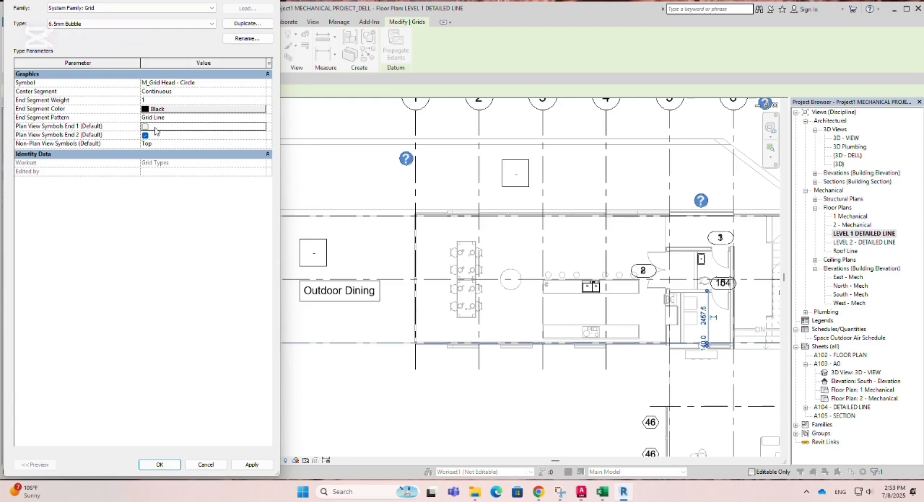
left_click(163, 98)
left_click(261, 100)
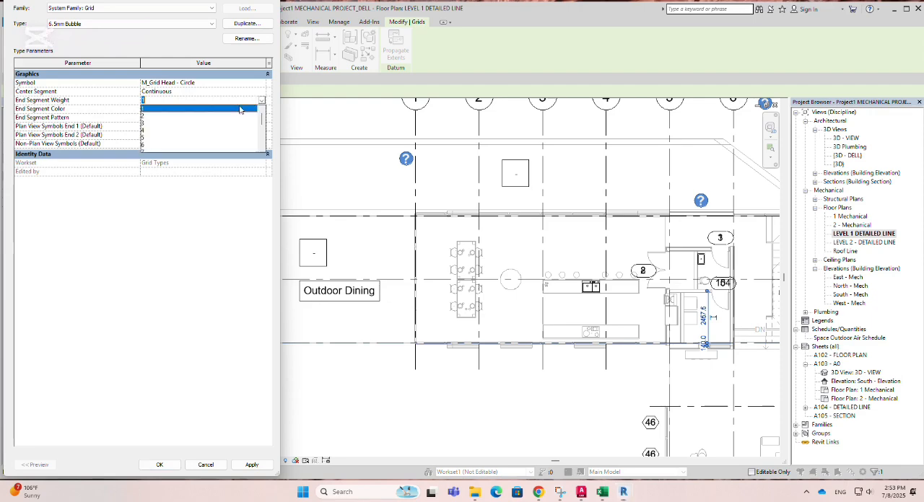
scroll(163, 137, "down", 3)
scroll(166, 137, "up", 3)
left_click(263, 102)
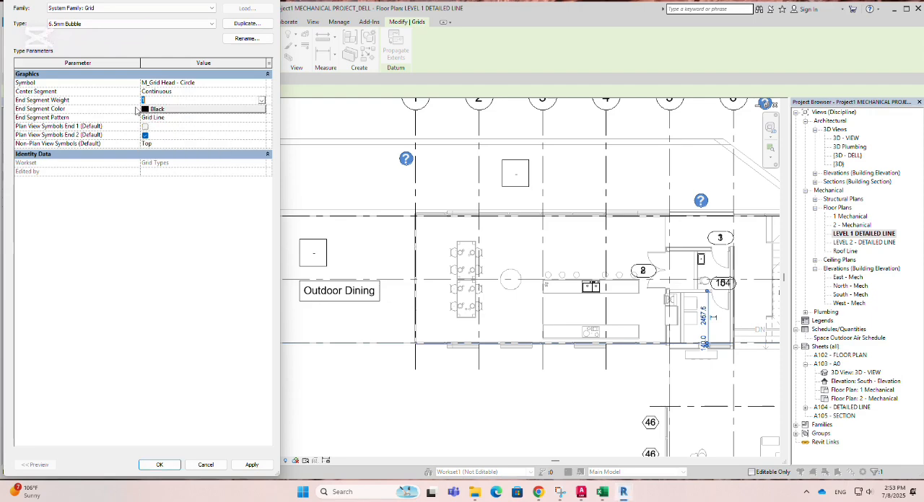
left_click(267, 1)
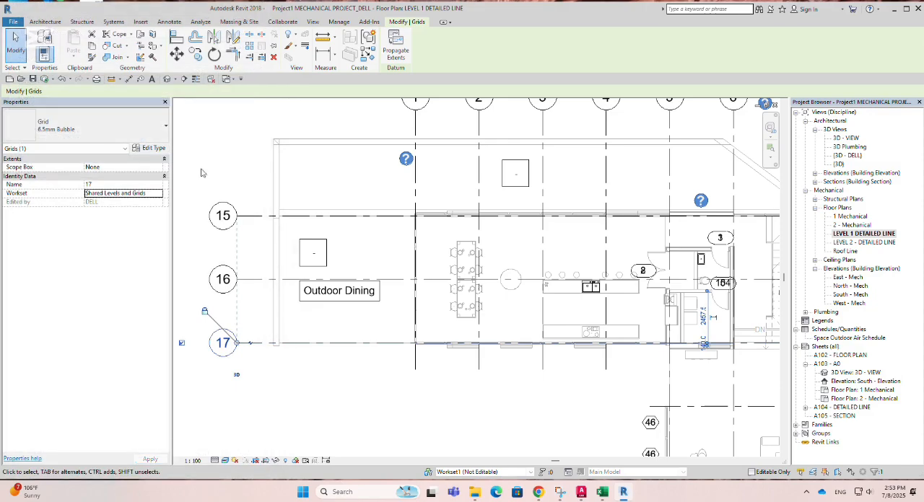
left_click(309, 377)
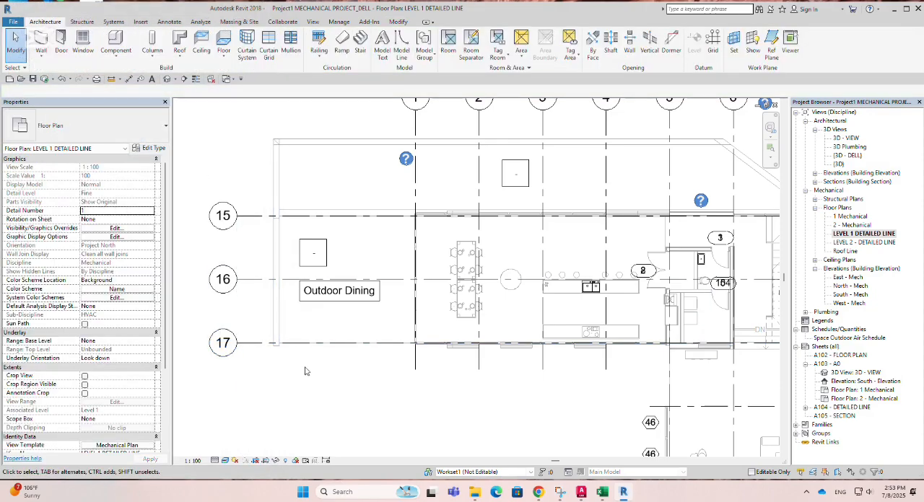
Step: Select the assembled stair beside grid 7 and check the workset options available for it
scroll(298, 365, "down", 3)
scroll(300, 355, "down", 1)
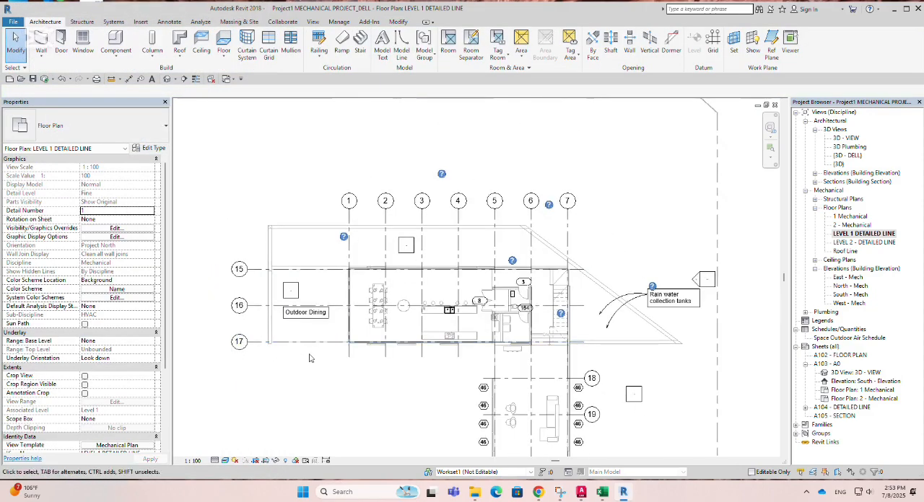
scroll(309, 358, "up", 1)
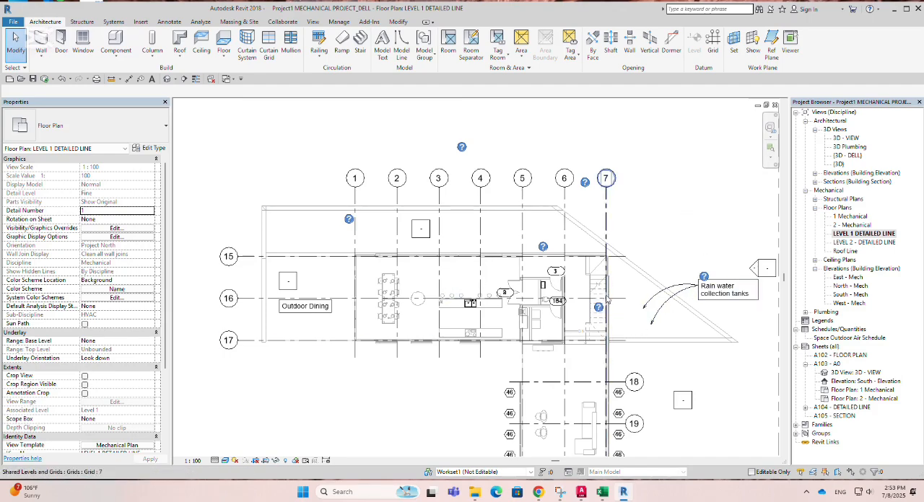
scroll(600, 302, "up", 4)
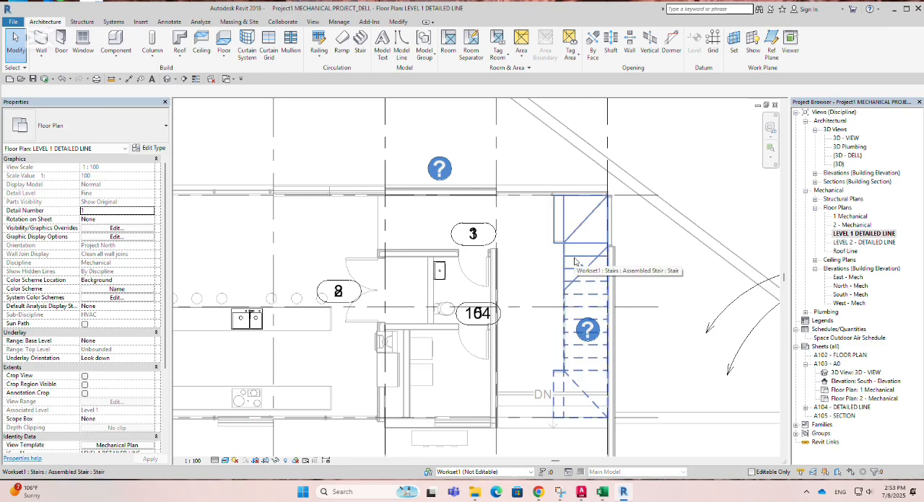
left_click(574, 261)
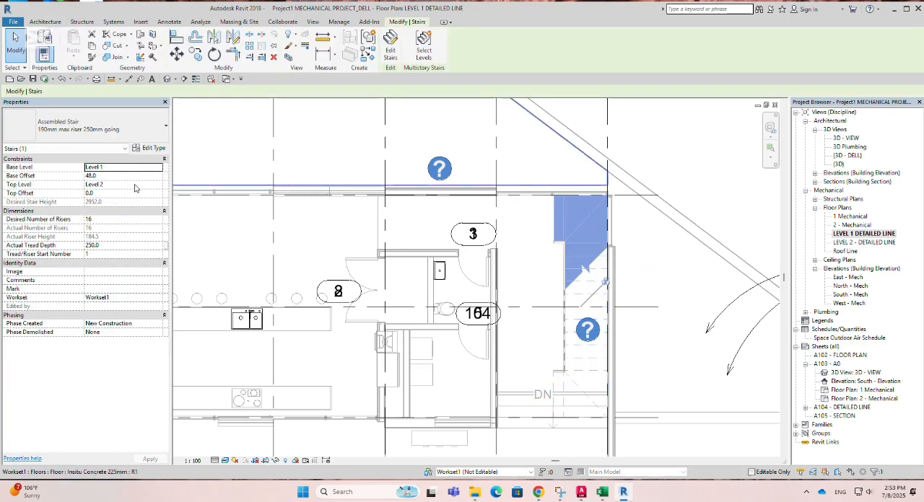
left_click(158, 298)
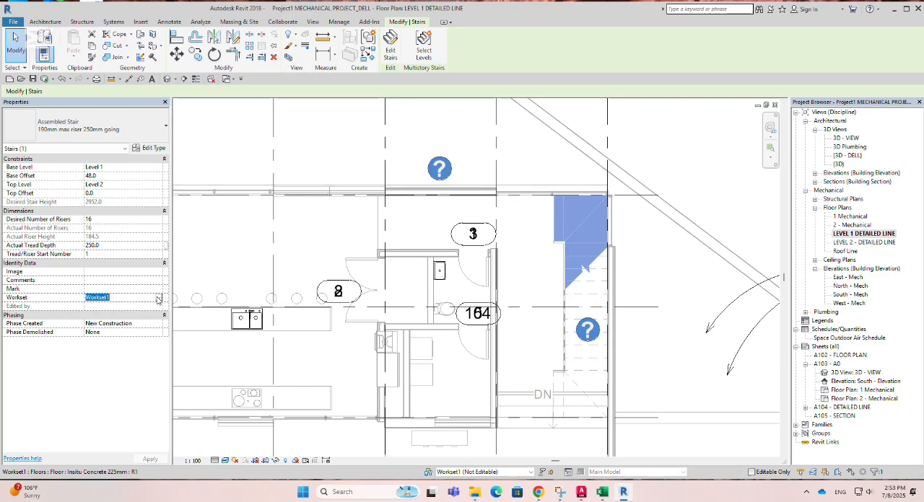
left_click(158, 298)
left_click(159, 298)
left_click(159, 298)
left_click(159, 298)
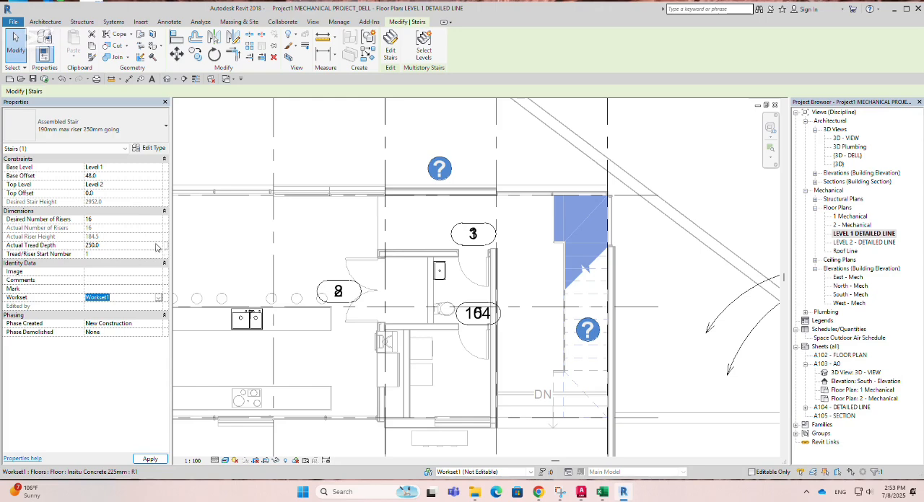
Step: Check the levels available for the stair's base level and top level constraints
left_click(159, 168)
left_click(160, 168)
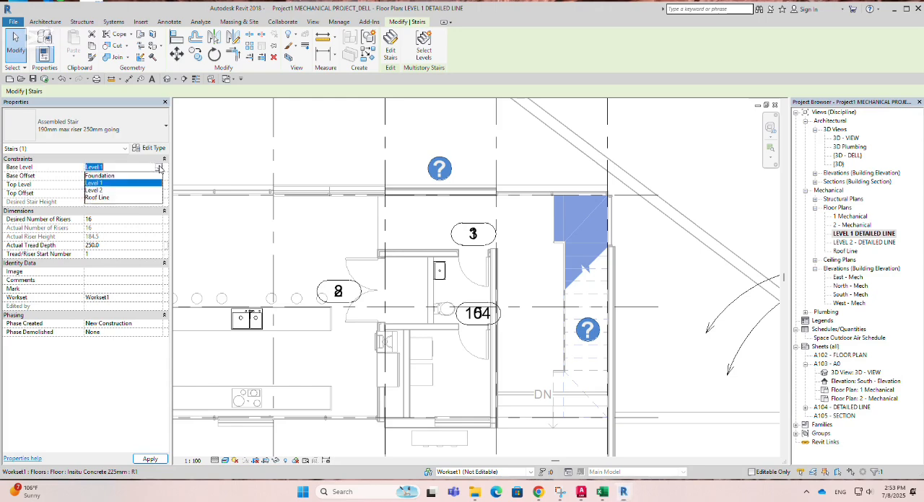
left_click(158, 167)
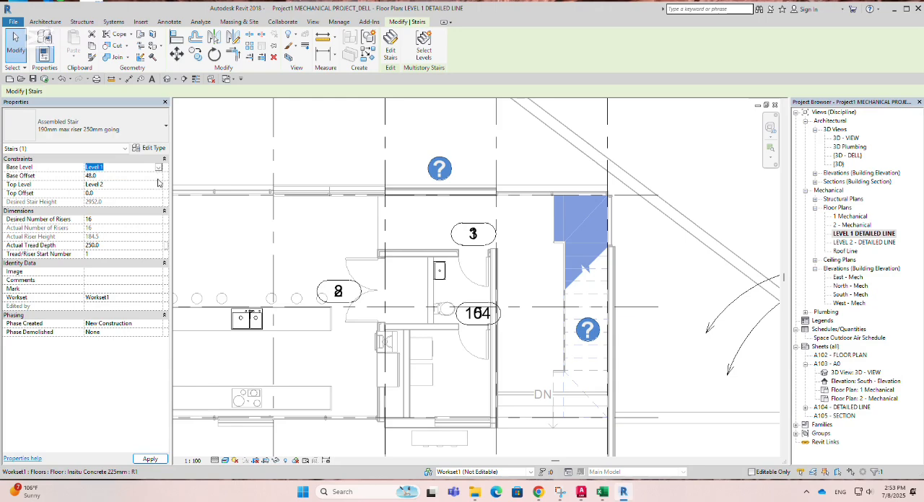
left_click(159, 187)
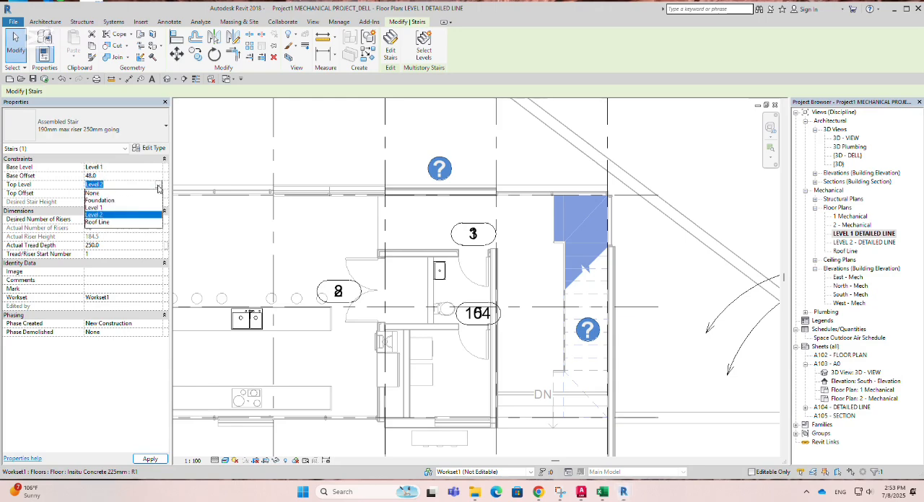
left_click(158, 187)
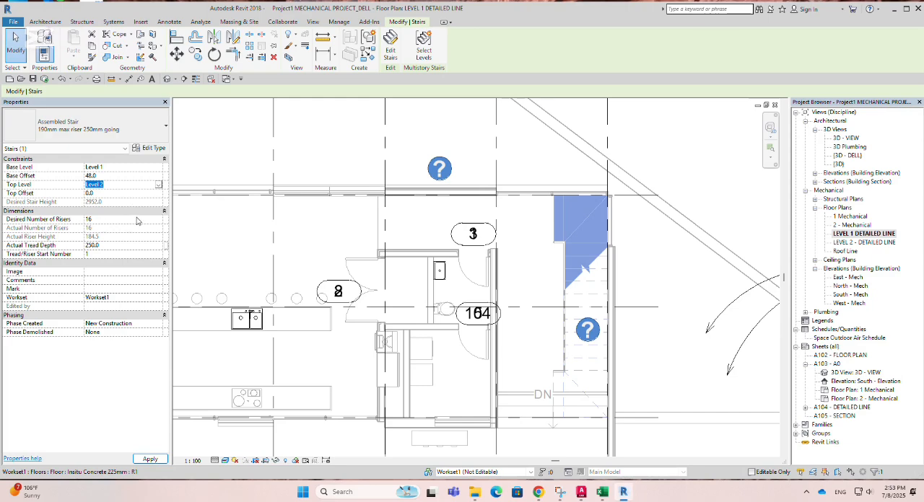
Step: Set the stair's desired number of risers to 17 and open its type properties
left_click(159, 220)
left_click(149, 149)
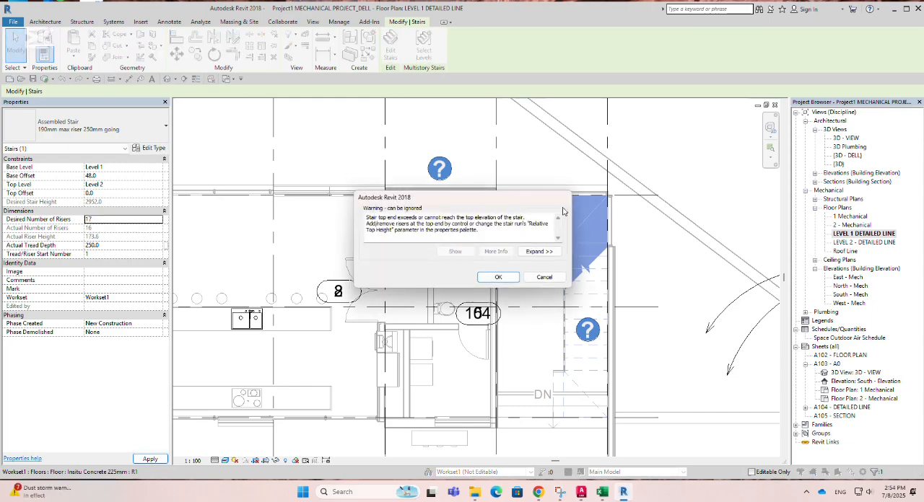
left_click(510, 280)
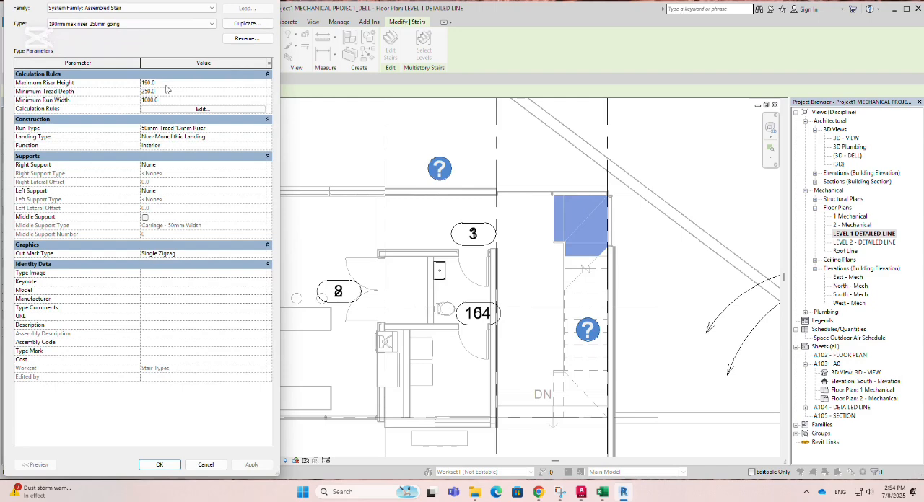
Step: Review the stair type's minimum tread depth, minimum run width and available system families, and close without changes
left_click(251, 88)
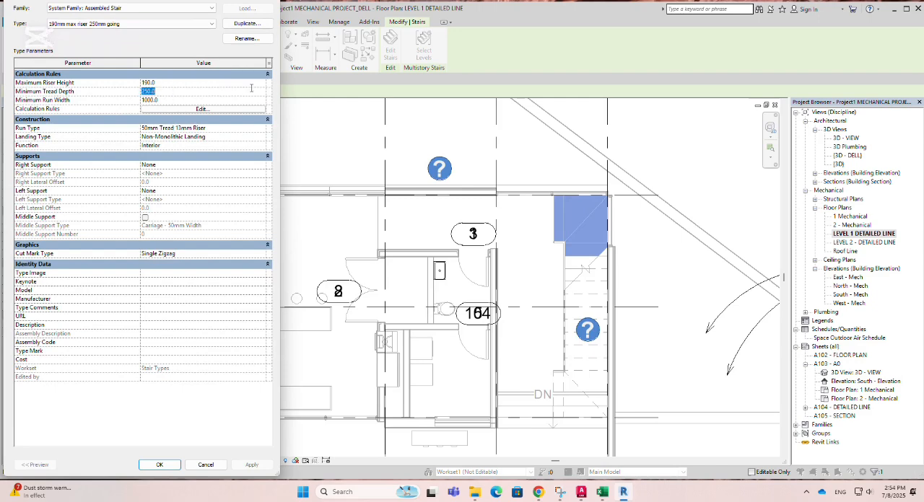
left_click(242, 101)
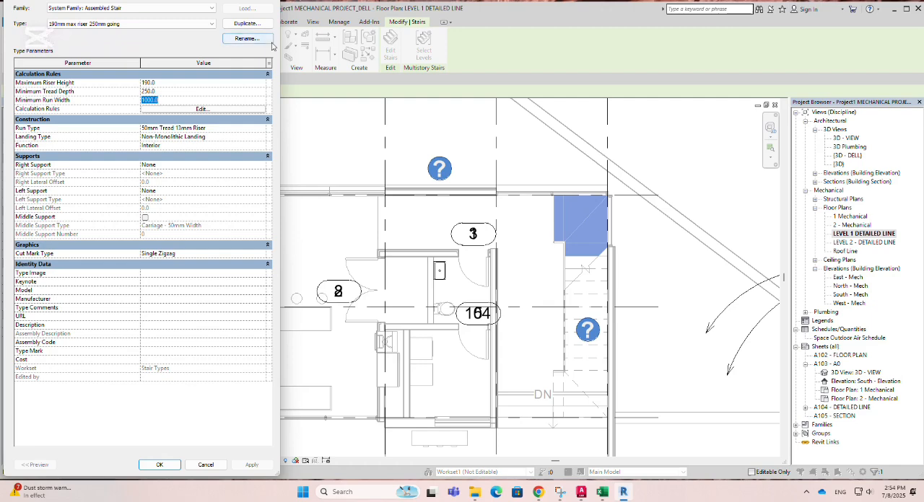
left_click(212, 9)
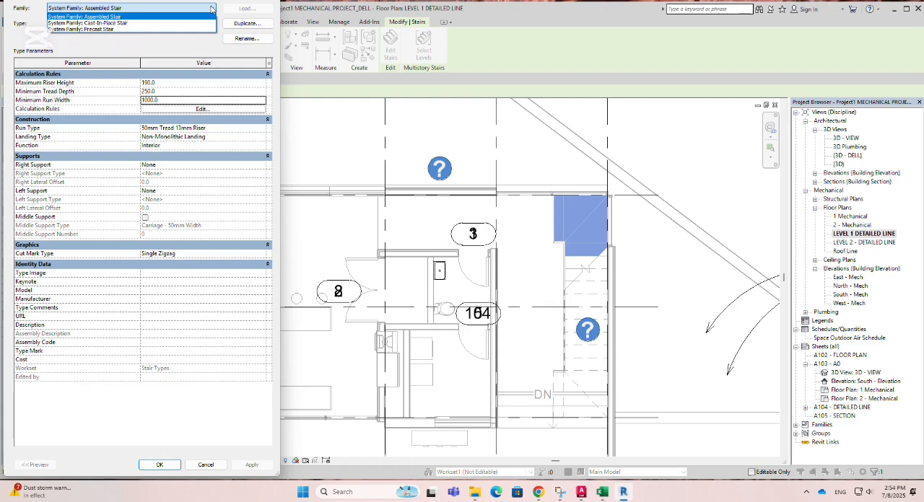
left_click(212, 8)
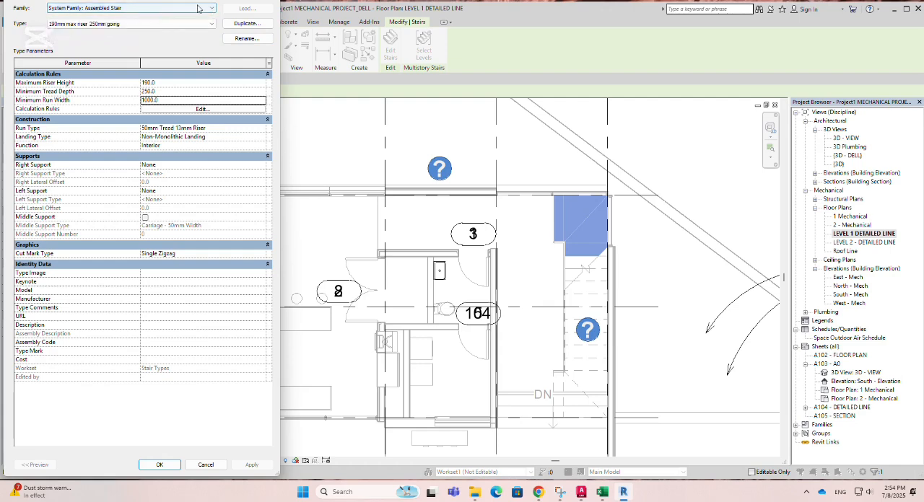
left_click(166, 8)
left_click(207, 10)
key("Escape")
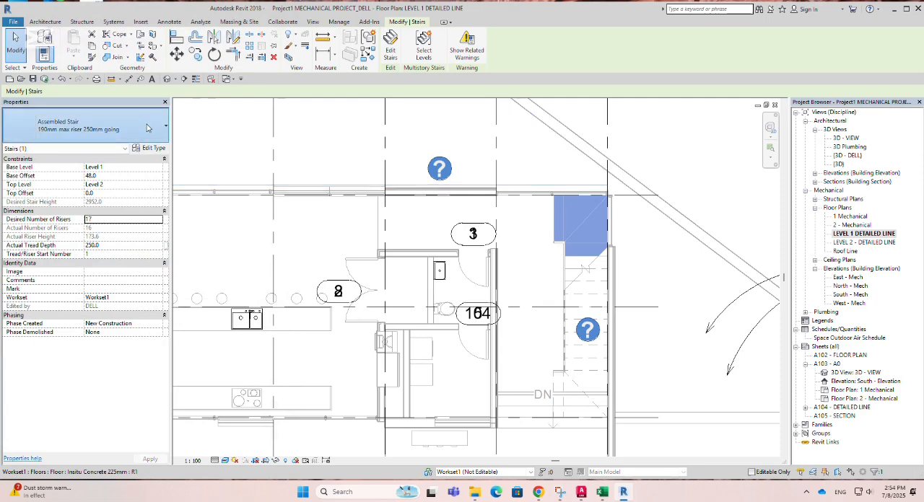
Step: Check which stair types can replace the selected stair's type, keep the current one and clear the selection
left_click(146, 127)
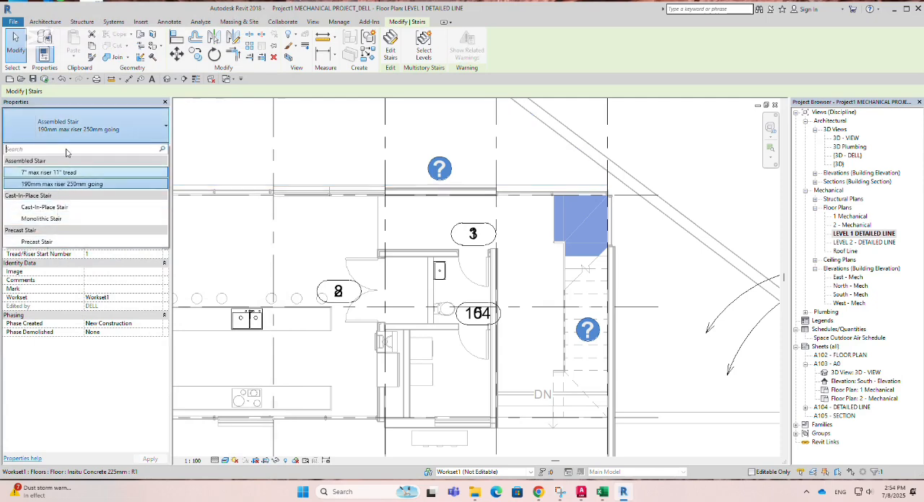
left_click(162, 107)
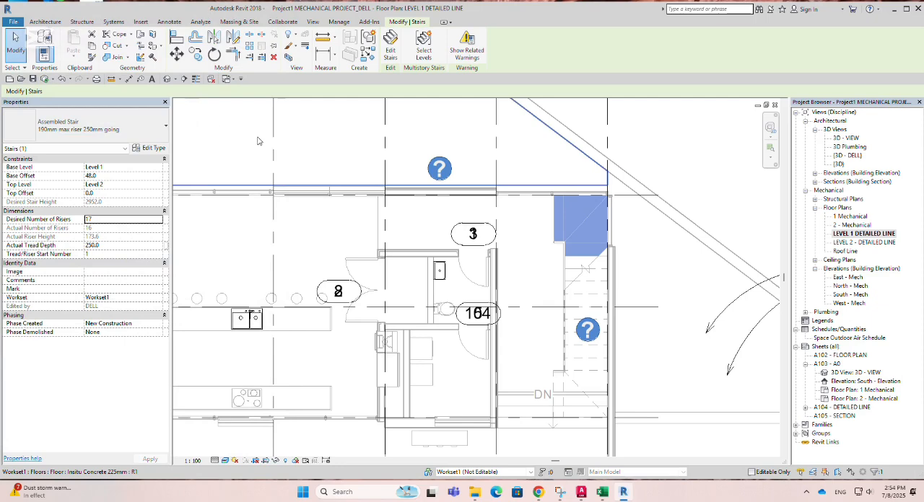
key("Escape")
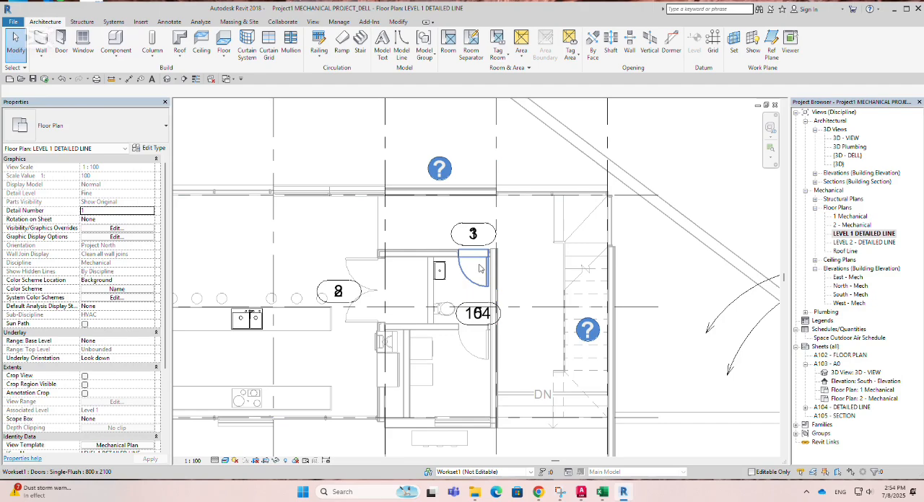
Step: Place an aligned dimension between grids 17 and 16 beside their grid bubbles
scroll(602, 230, "down", 4)
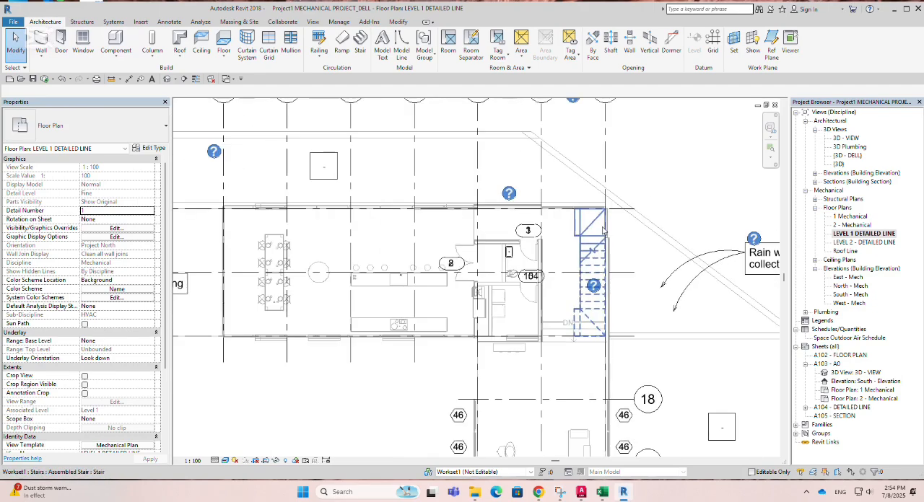
scroll(531, 246, "down", 3)
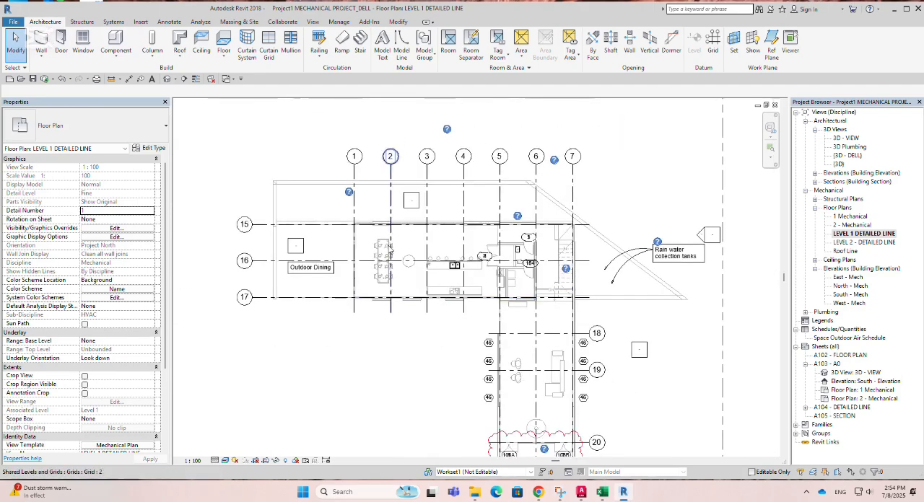
scroll(382, 245, "up", 3)
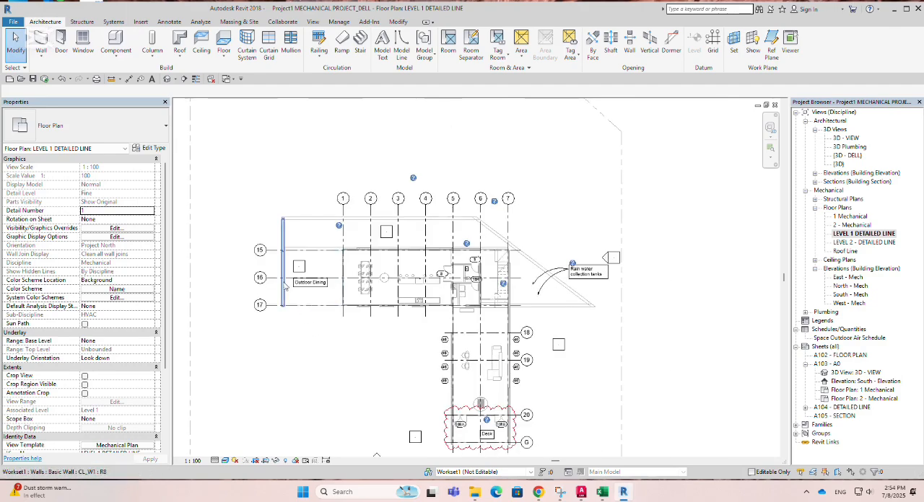
scroll(376, 268, "down", 1)
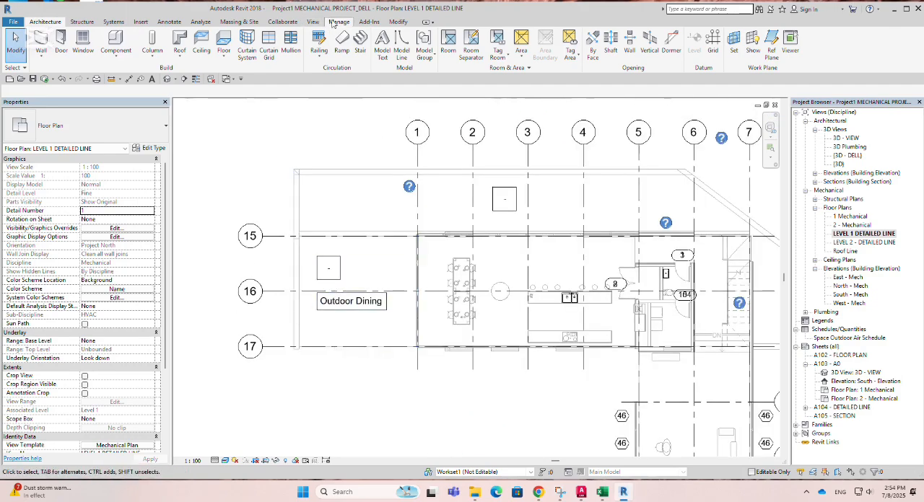
left_click(398, 22)
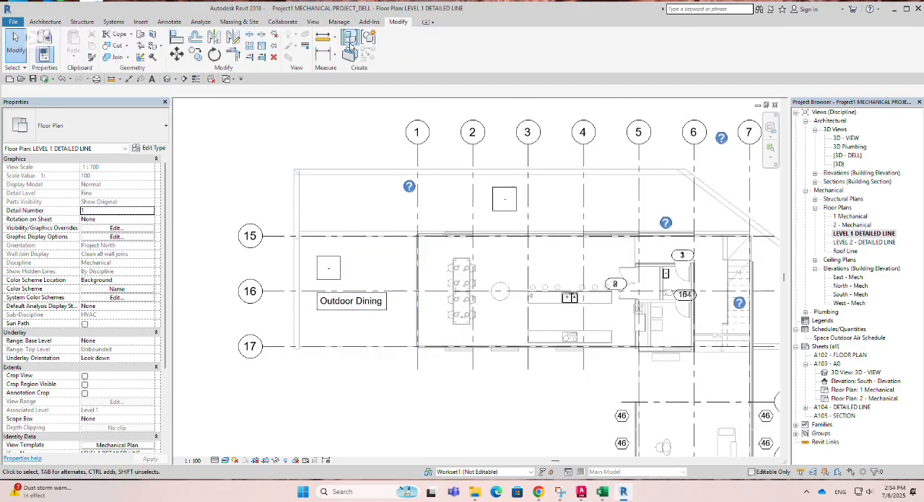
left_click(333, 58)
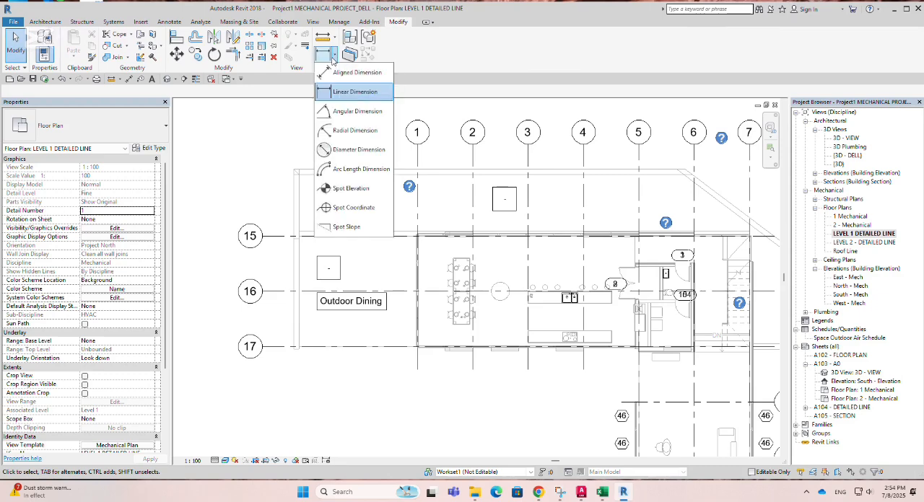
left_click(337, 73)
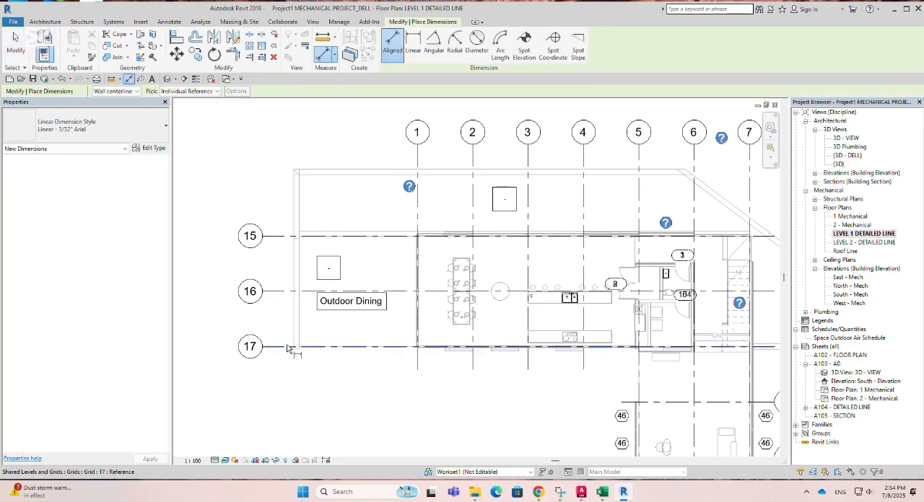
left_click(280, 351)
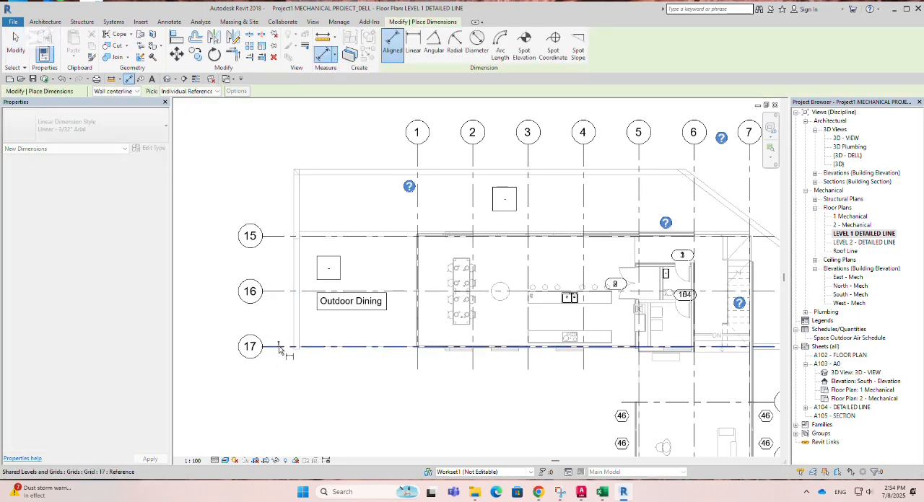
left_click(285, 296)
scroll(281, 311, "up", 2)
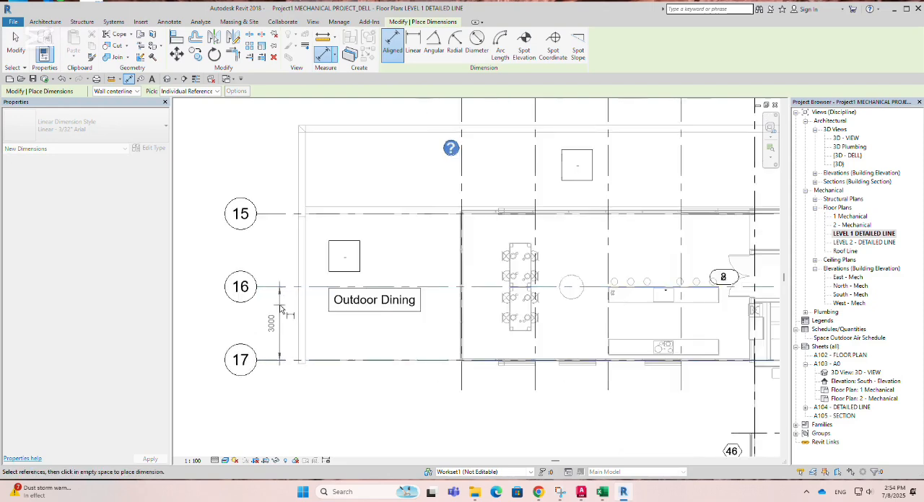
scroll(281, 311, "up", 1)
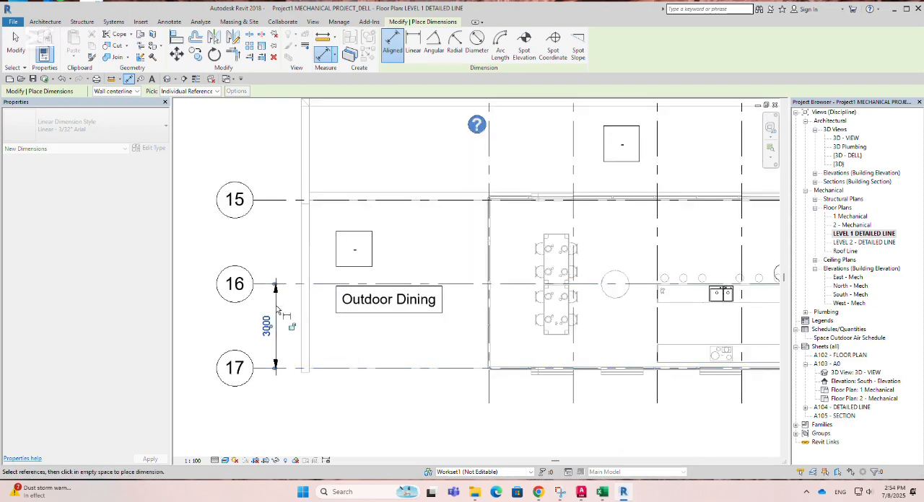
left_click(277, 310)
Step: Place an aligned dimension between grids 1 and 2 just below their bubbles and end the dimension command
scroll(264, 333, "down", 2)
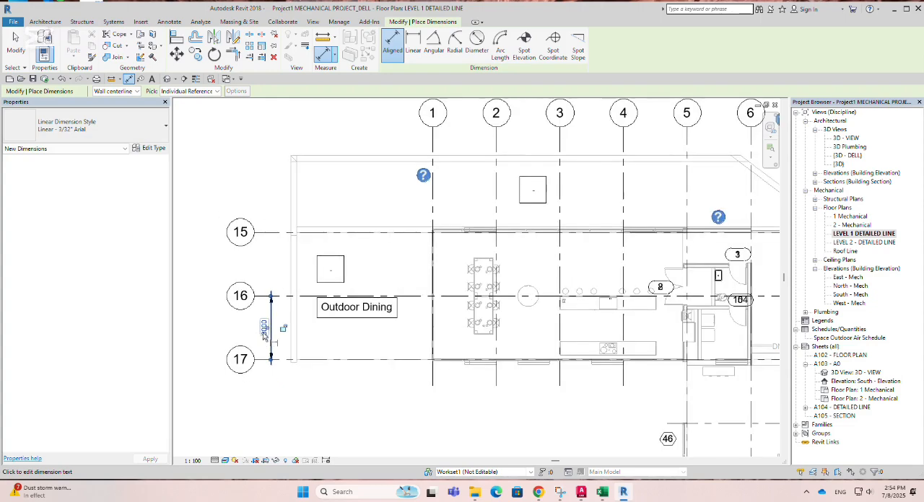
scroll(281, 339, "down", 2)
scroll(364, 231, "up", 3)
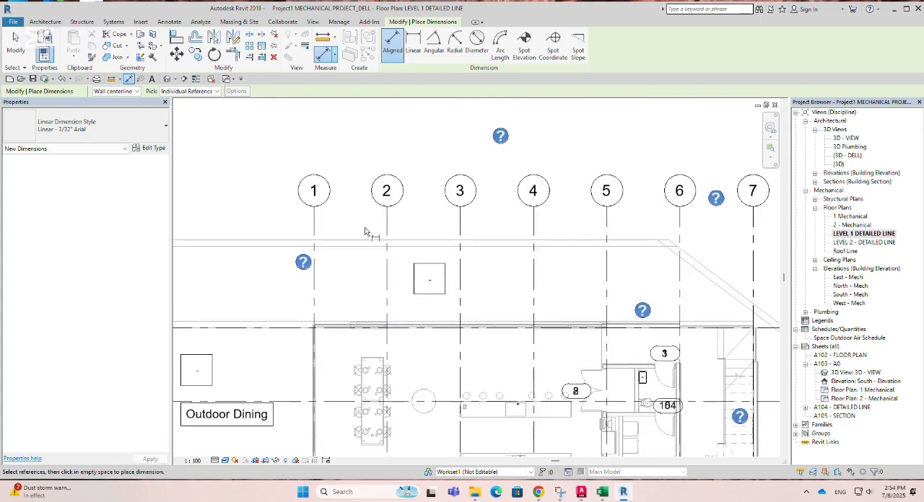
scroll(365, 231, "up", 1)
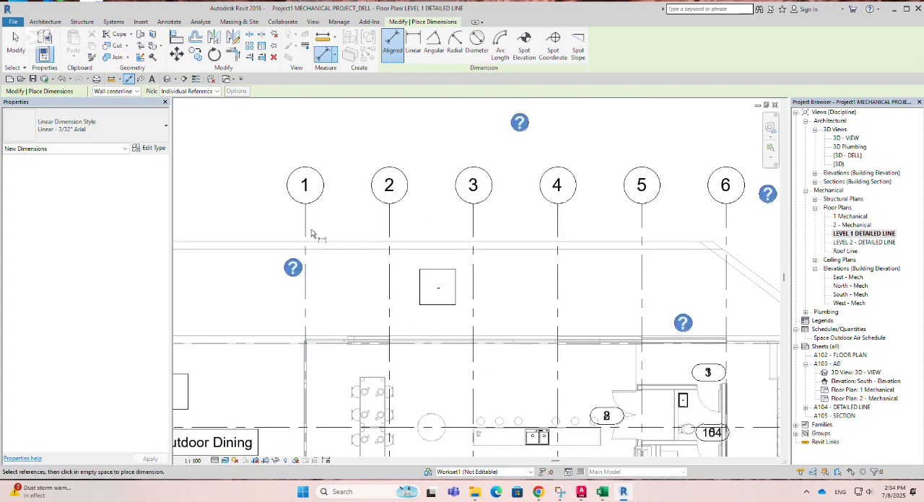
left_click(304, 233)
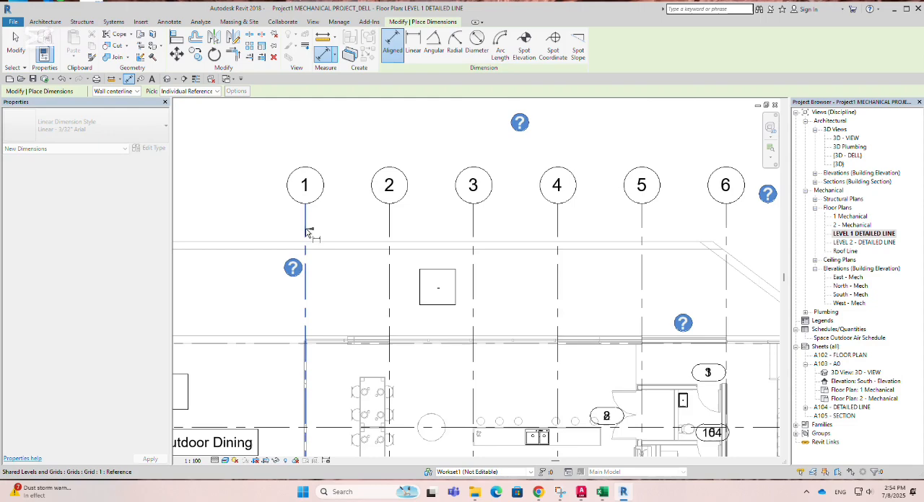
left_click(388, 238)
scroll(376, 228, "up", 1)
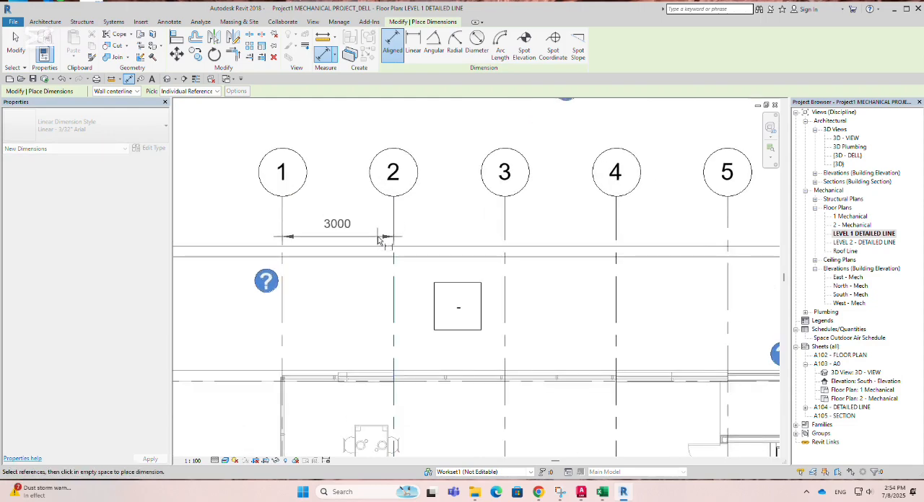
left_click(377, 236)
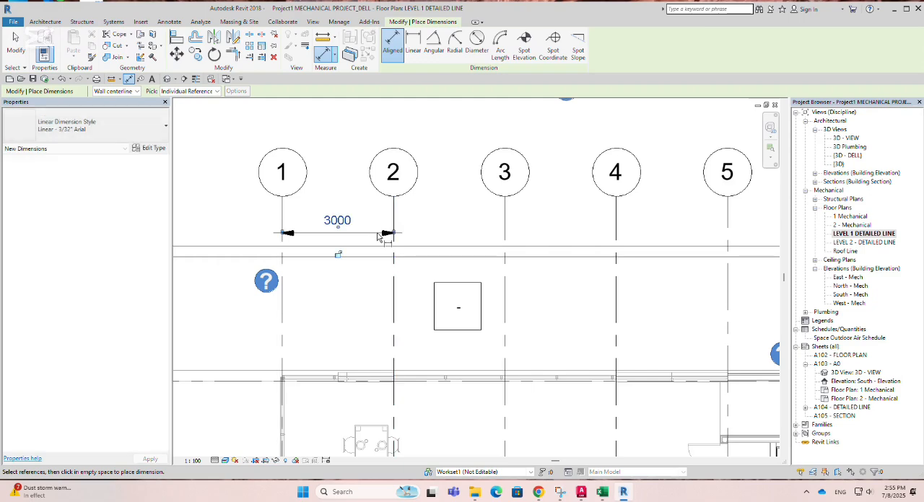
scroll(270, 241, "down", 3)
scroll(302, 237, "up", 1)
key("Escape")
key("Escape")
Step: Edit the witness lines of the dimension between grids 1 and 2 to extend it through grids 3, 4, 5, 6 and 7
left_click(303, 236)
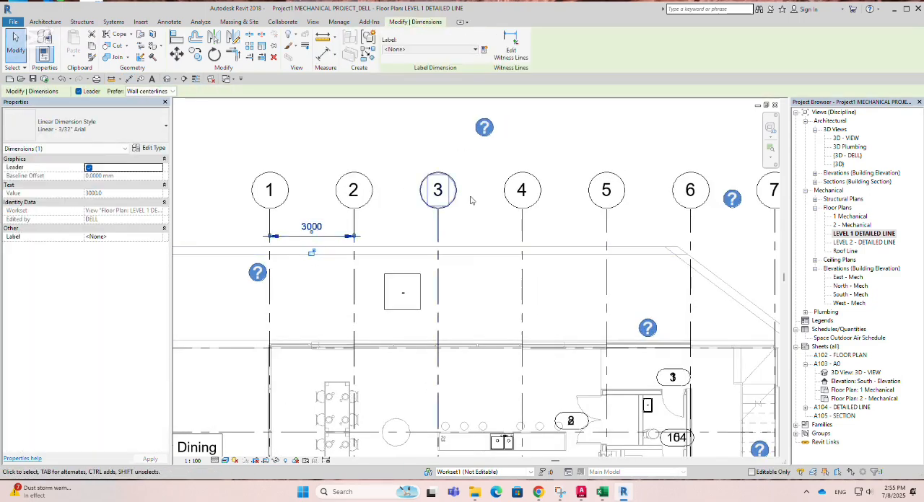
left_click(517, 54)
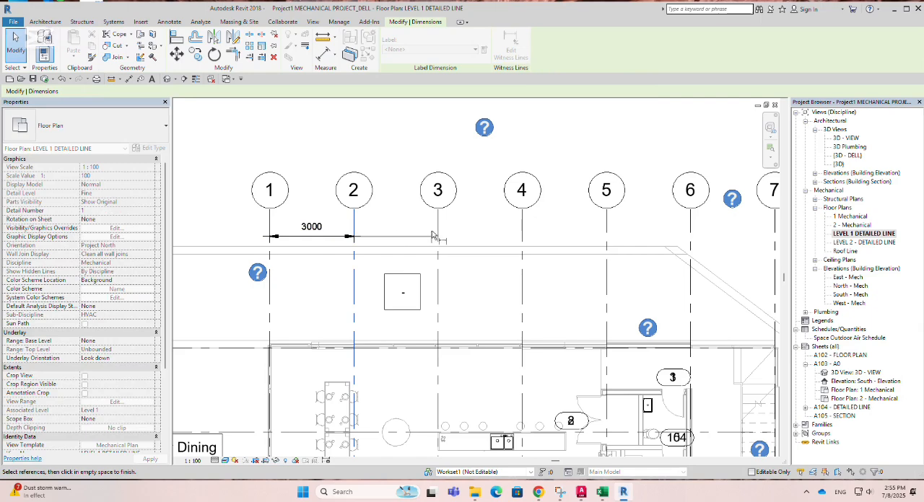
scroll(432, 236, "down", 1)
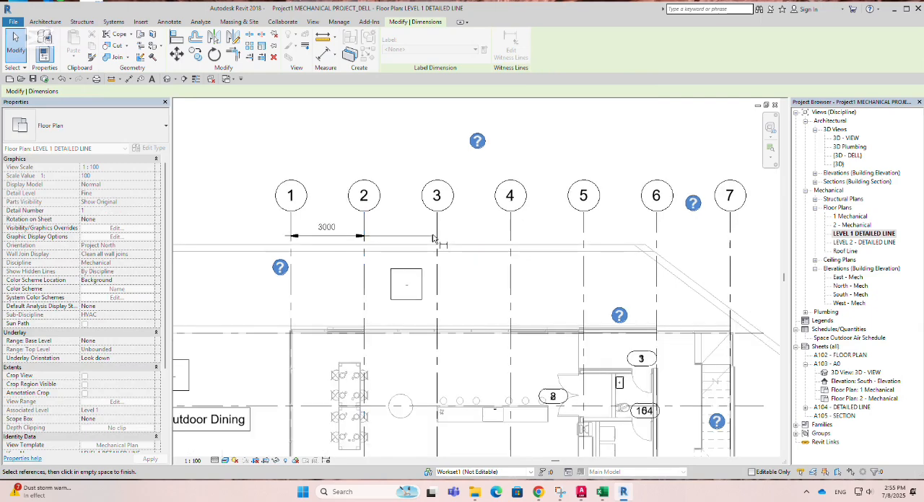
left_click(437, 273)
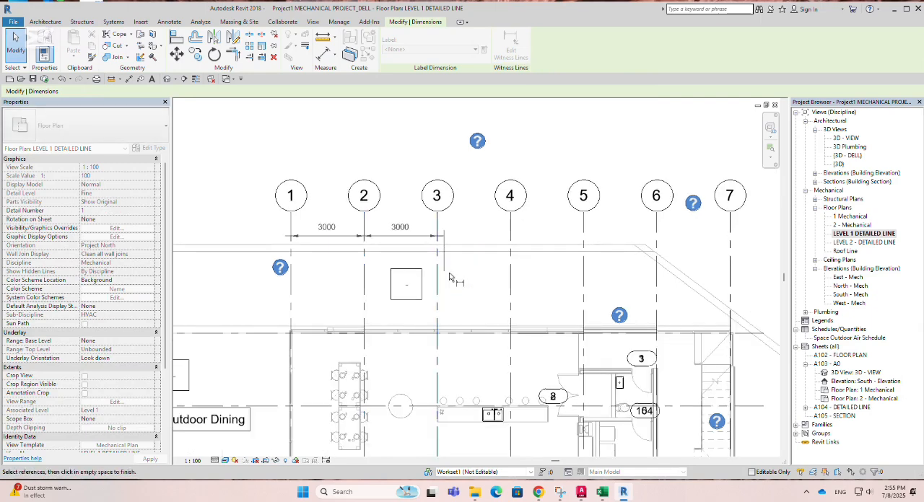
left_click(513, 283)
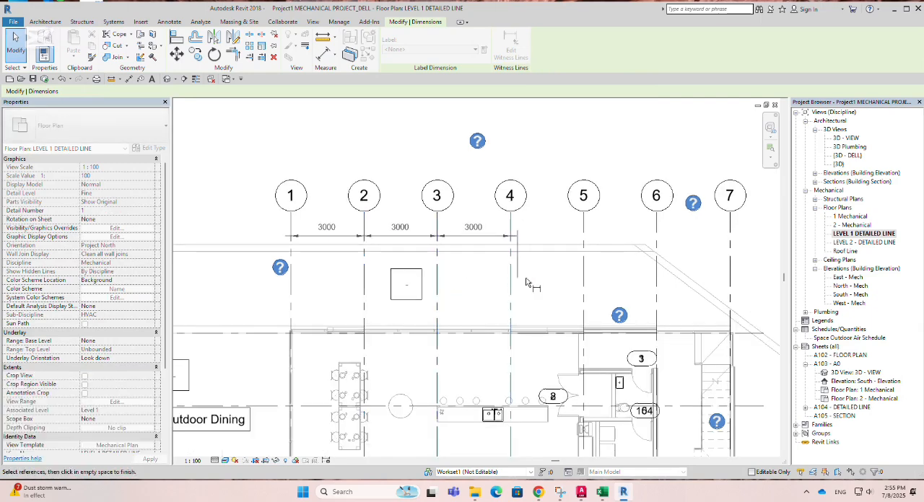
left_click(585, 283)
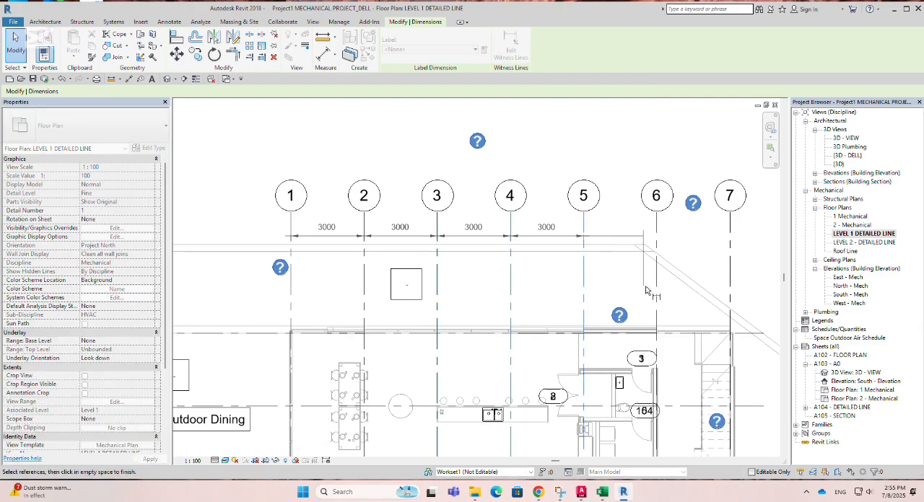
left_click(655, 289)
middle_click_drag(680, 294, 426, 285)
left_click(475, 279)
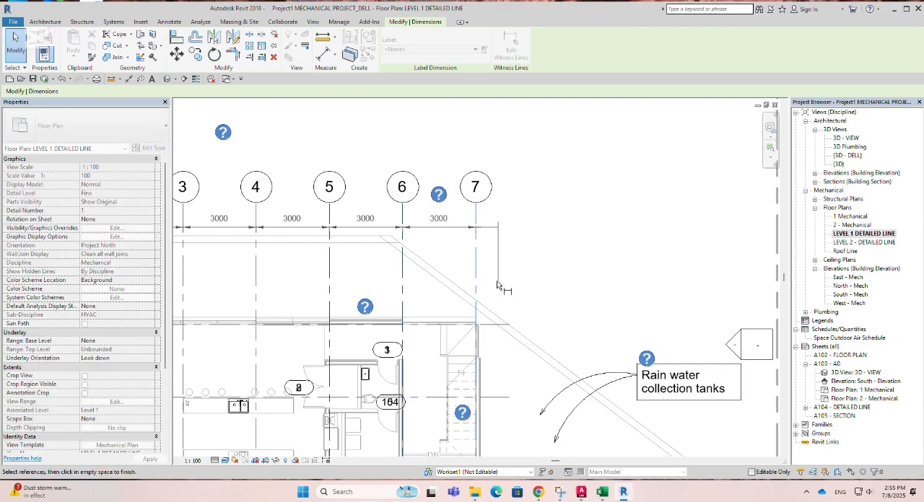
left_click(542, 284)
Step: Examine the dimension string across grids 1 to 7 and its arrowheads, and leave it deselected
scroll(649, 286, "down", 2)
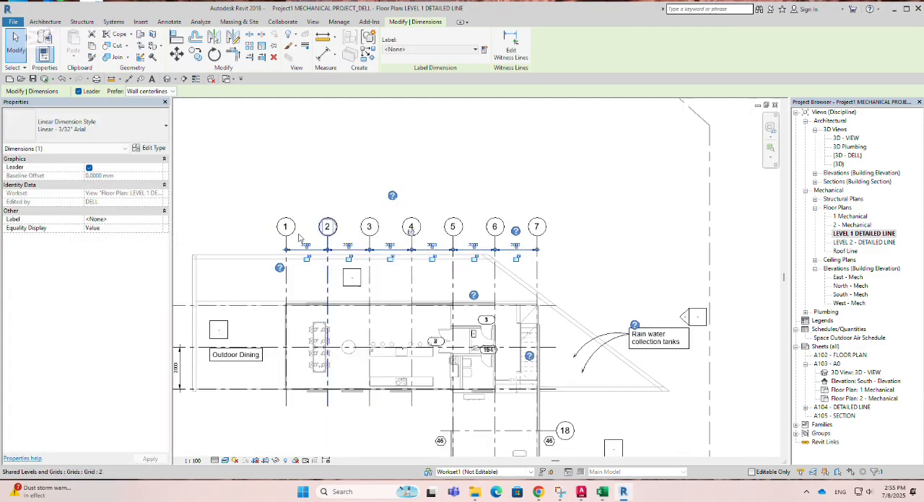
scroll(209, 254, "up", 2)
scroll(417, 249, "up", 2)
left_click(334, 261)
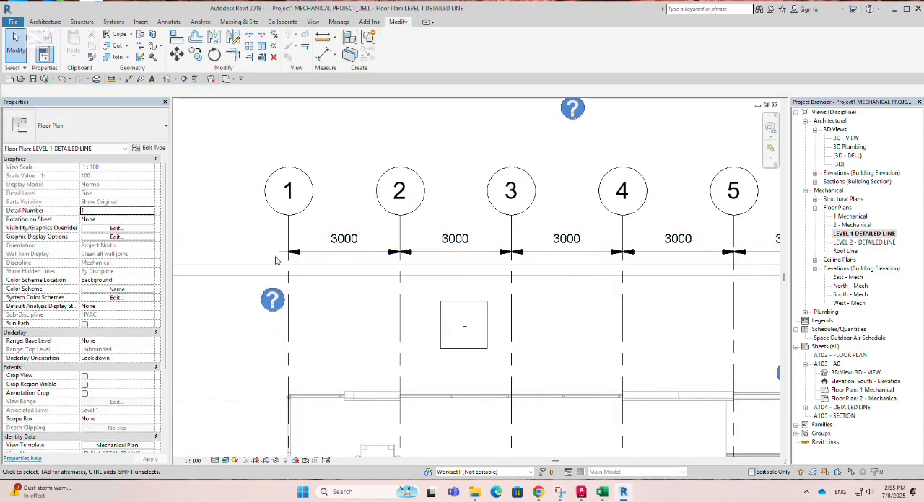
scroll(332, 252, "down", 2)
scroll(336, 254, "up", 2)
left_click(342, 252)
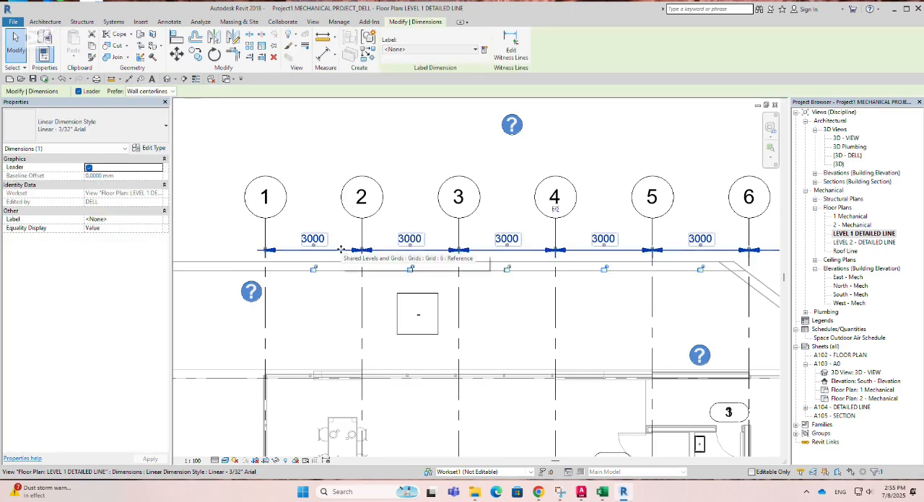
left_click(339, 256)
scroll(324, 258, "up", 2)
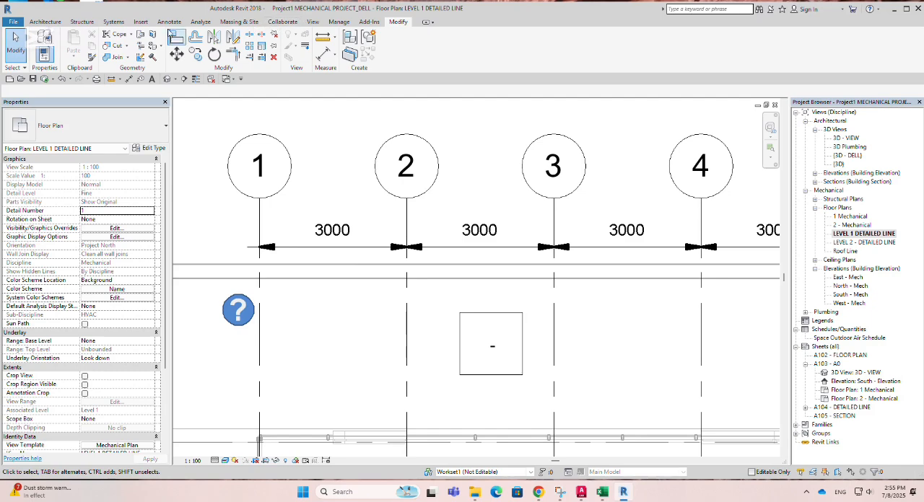
Step: Compare the grid dimensions with Thin Lines on and off, and leave Thin Lines turned on
left_click(313, 22)
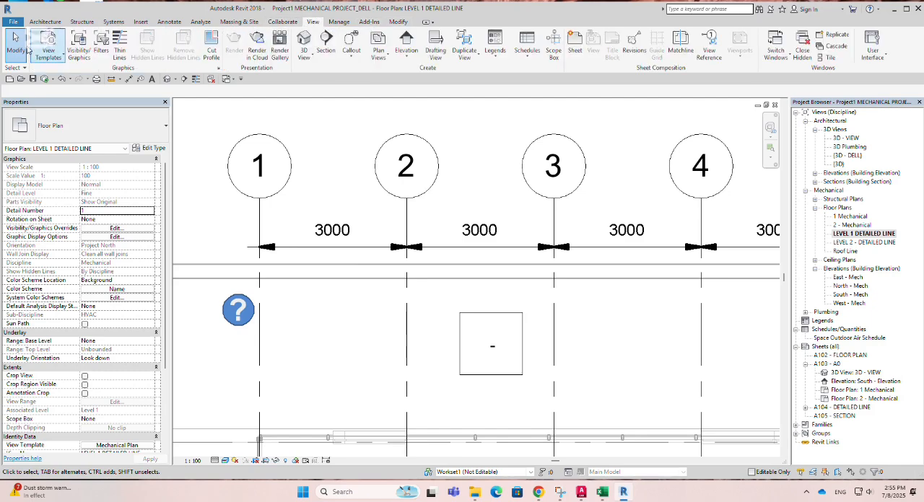
left_click(120, 48)
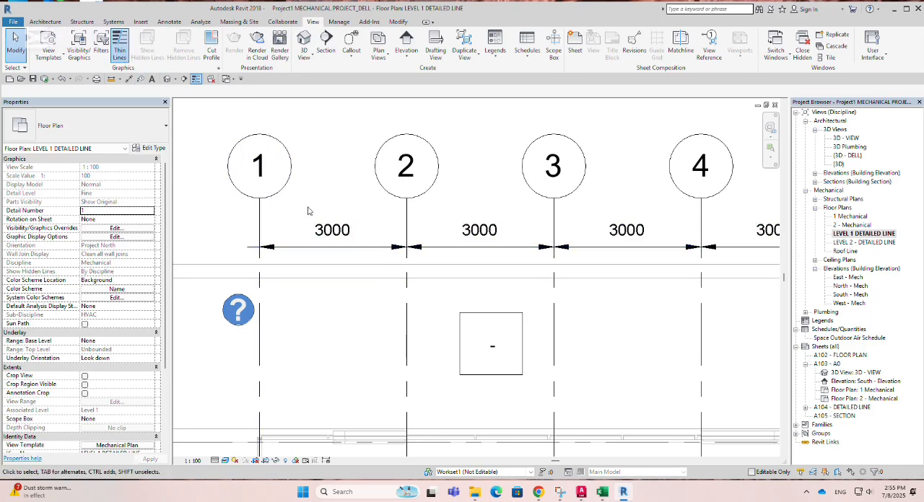
scroll(307, 210, "up", 2)
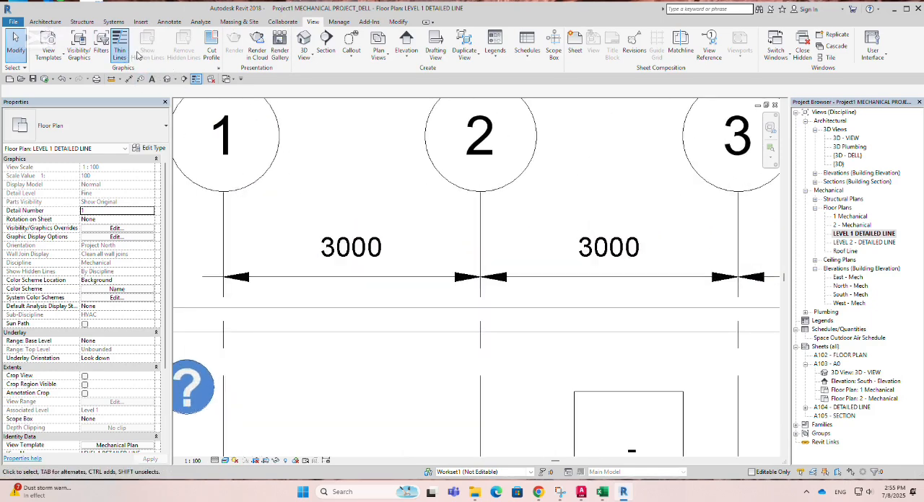
left_click(122, 60)
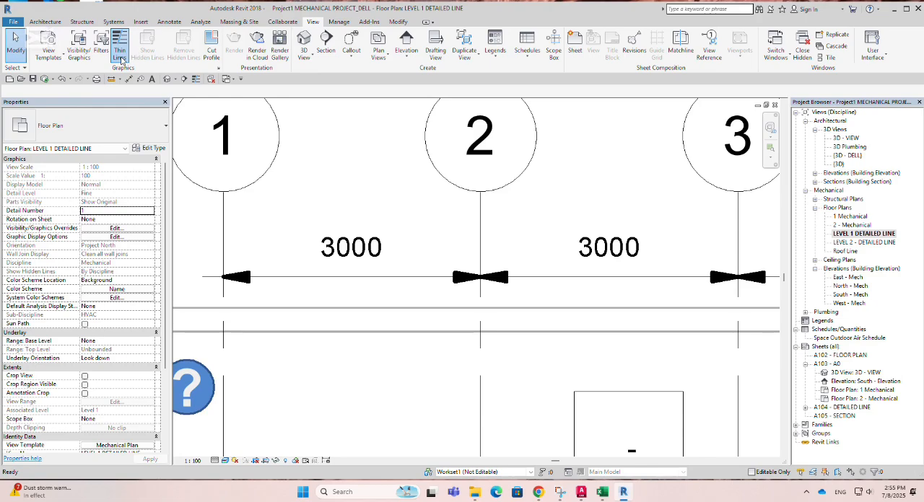
left_click(122, 61)
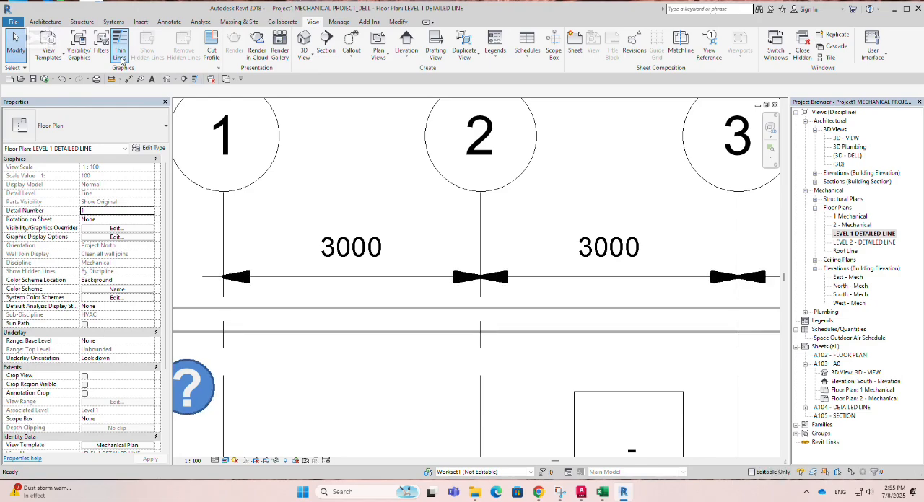
scroll(298, 306, "down", 1)
scroll(298, 306, "down", 3)
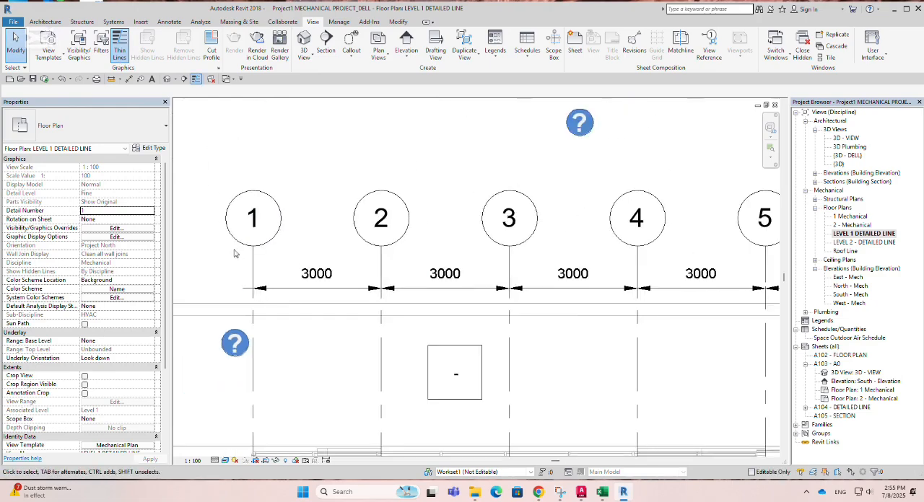
Step: Place an overall aligned dimension from grid 1 to grid 7 just above the grid-to-grid string and end the dimension command
scroll(265, 272, "up", 1)
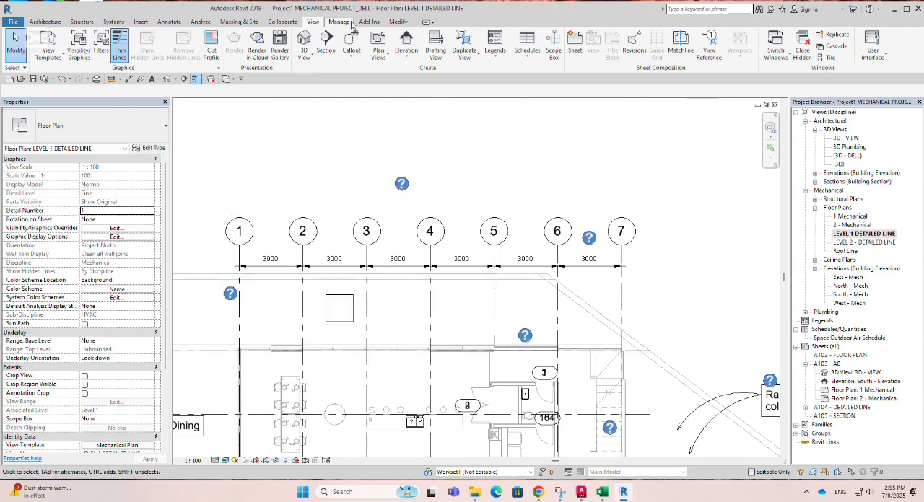
left_click(398, 21)
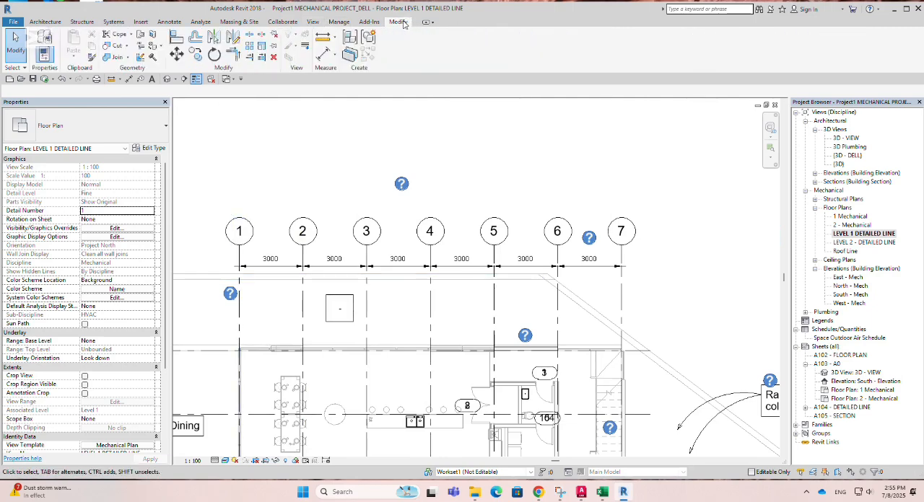
left_click(335, 55)
left_click(353, 72)
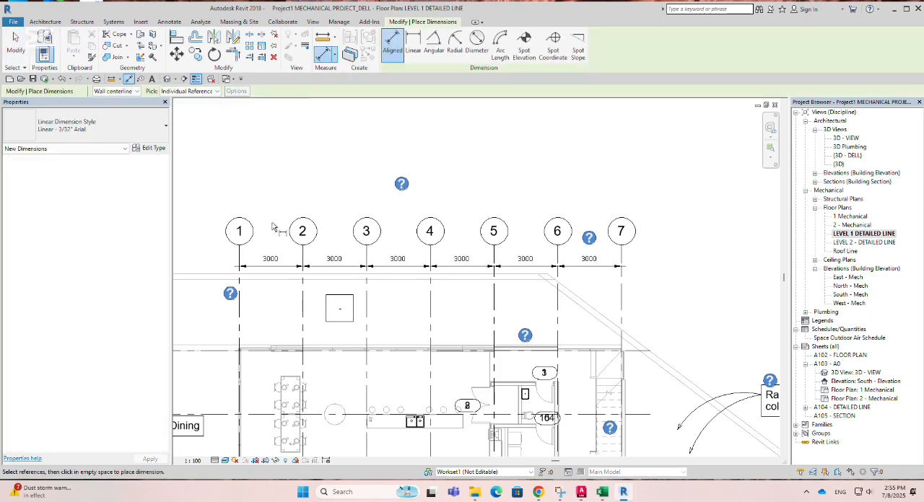
left_click(240, 312)
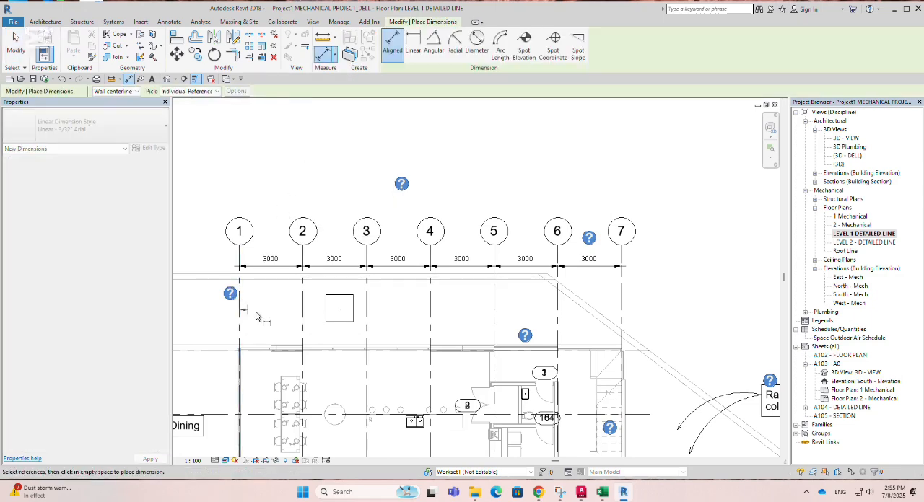
left_click(622, 314)
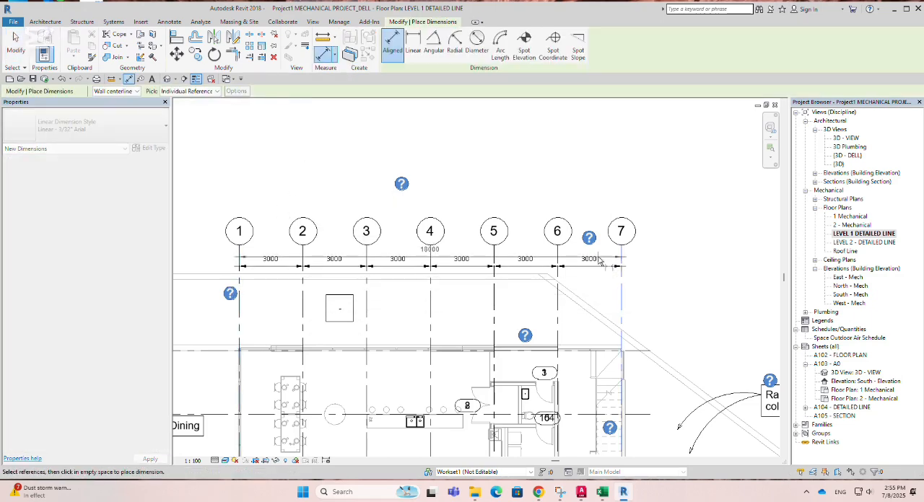
scroll(617, 265, "up", 2)
scroll(609, 263, "up", 1)
scroll(610, 263, "up", 1)
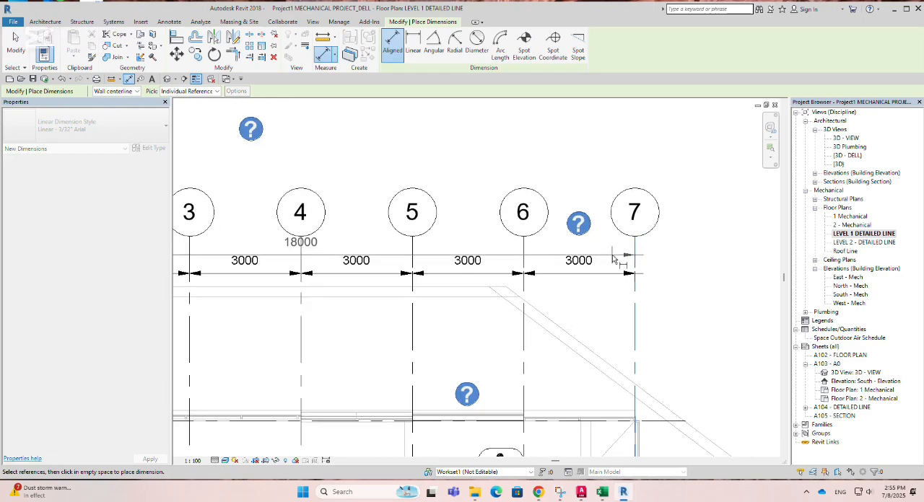
left_click(612, 254)
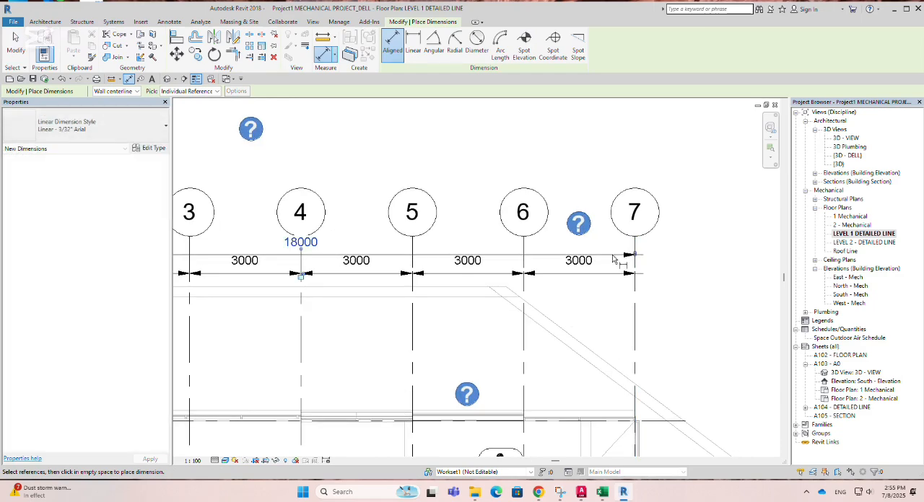
scroll(622, 258, "down", 1)
scroll(626, 262, "down", 1)
key("Escape")
key("Escape")
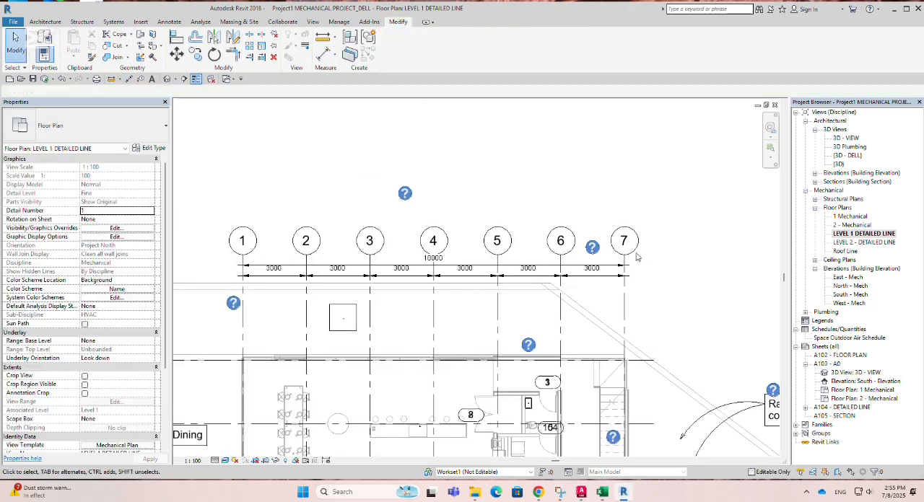
Step: Raise the bubble ends of grids 1 to 7 and shift the grid-to-grid dimension string farther below the overall dimension
left_click(624, 262)
left_click_drag(624, 262, 624, 216)
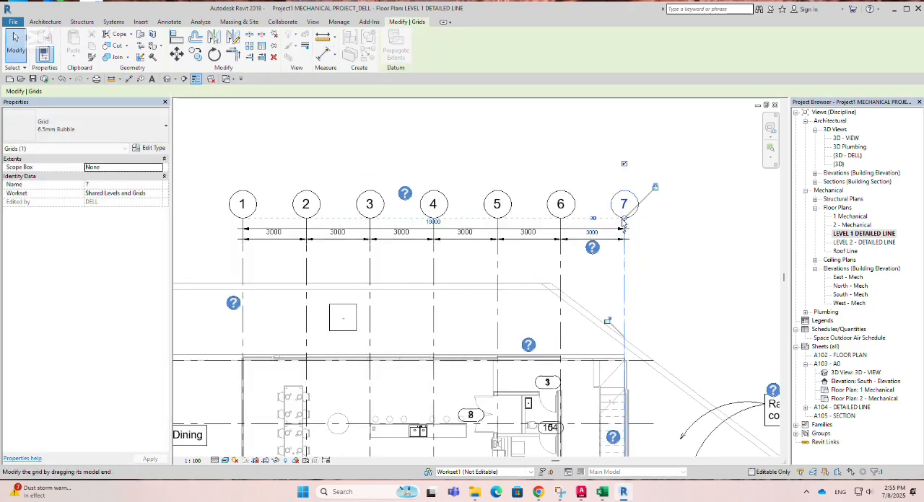
left_click(575, 245)
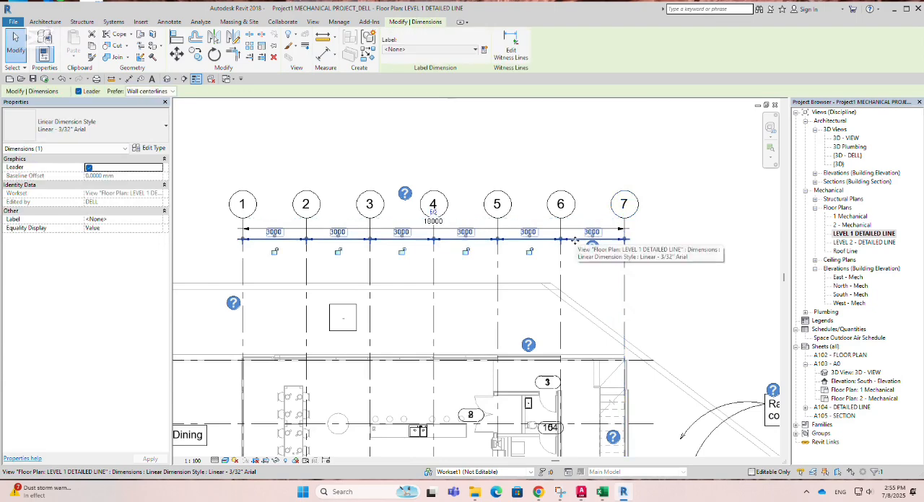
scroll(571, 294, "down", 1)
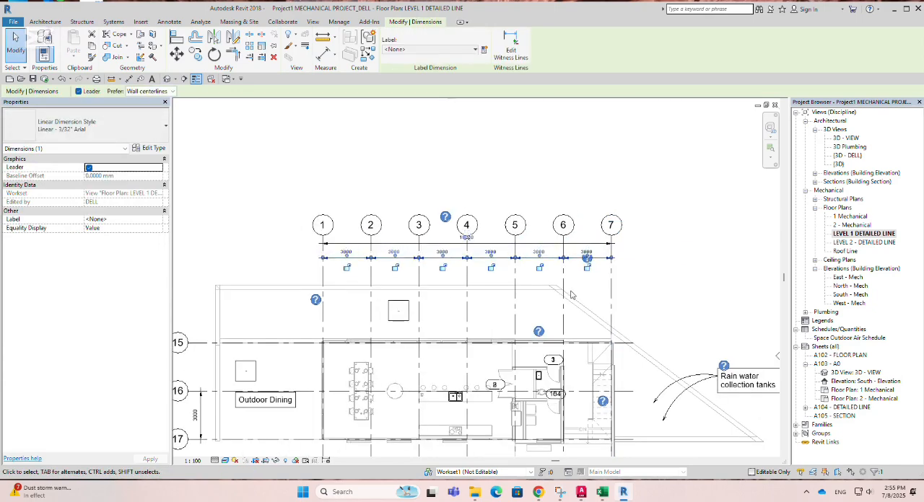
scroll(499, 267, "up", 2)
Step: Nudge the overall dimension between grids 1 and 7 slightly down toward the grid-to-grid string and deselect it
left_click(500, 234)
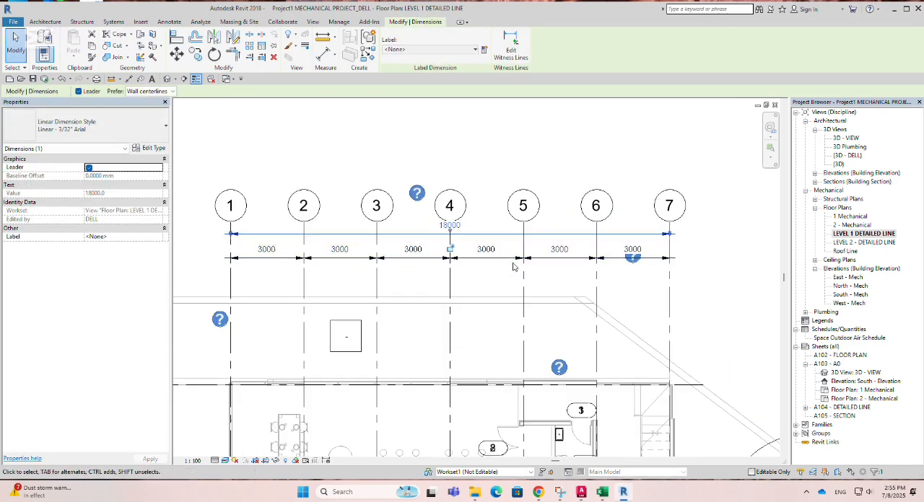
key("Down")
key("Down")
key("Down")
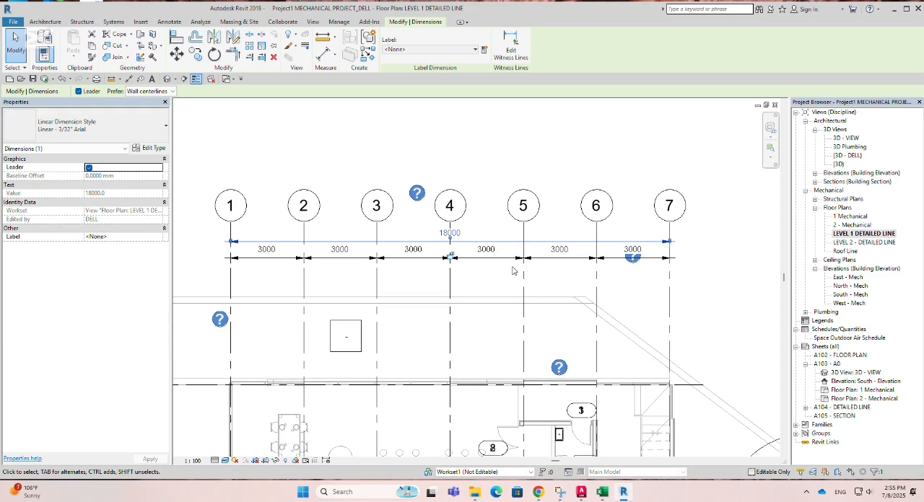
left_click(704, 286)
Step: Open the type properties of the grid-to-grid dimension string and review its graphics and text parameters
scroll(686, 304, "down", 2)
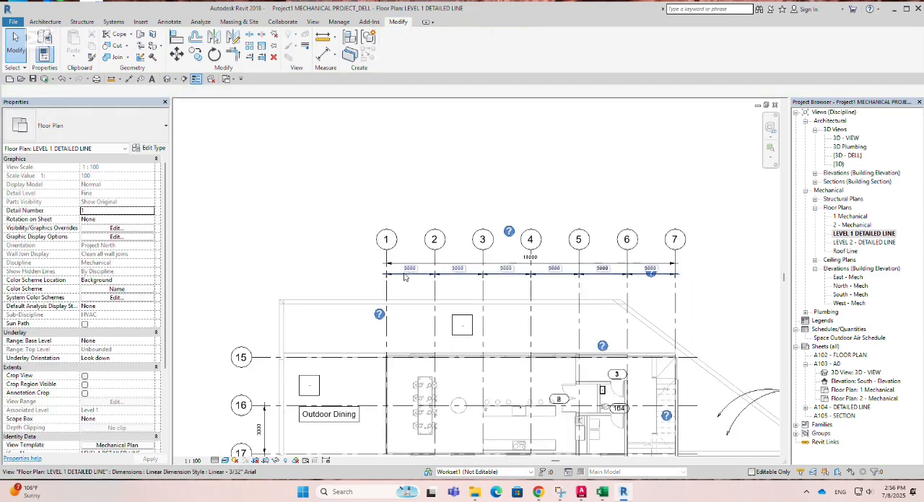
scroll(404, 276, "down", 1)
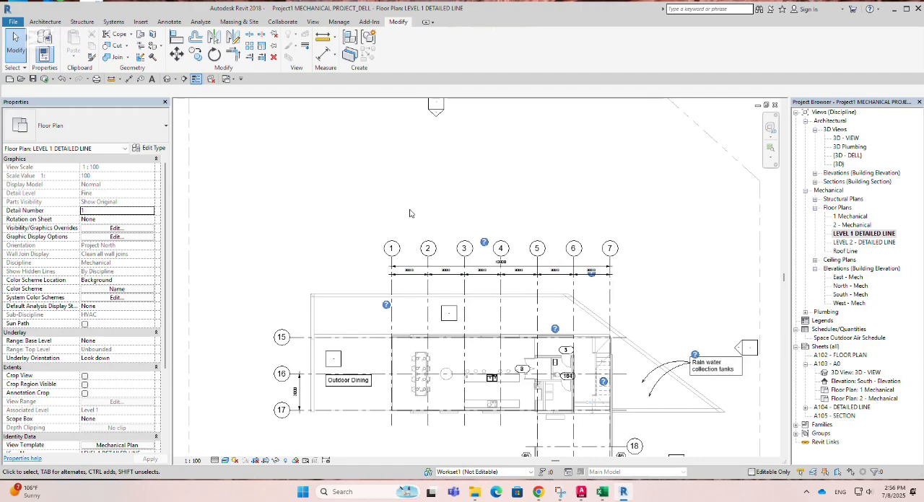
scroll(391, 276, "up", 1)
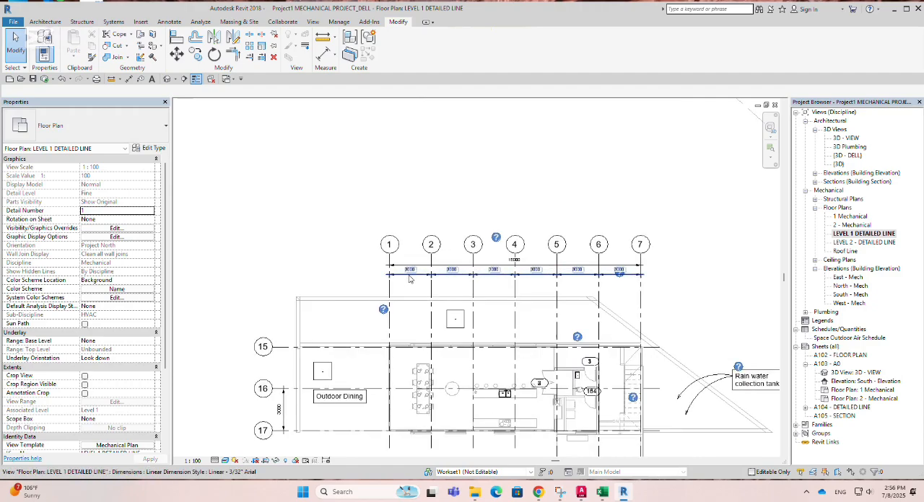
left_click(390, 277)
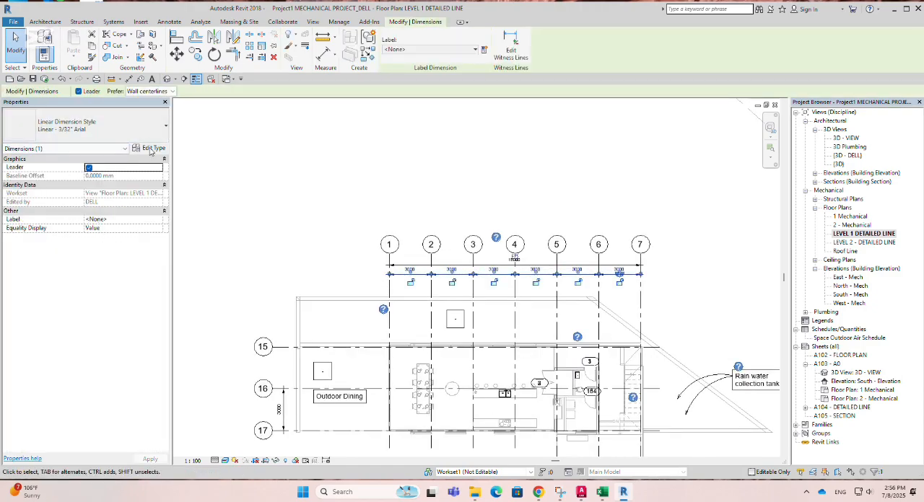
left_click(151, 149)
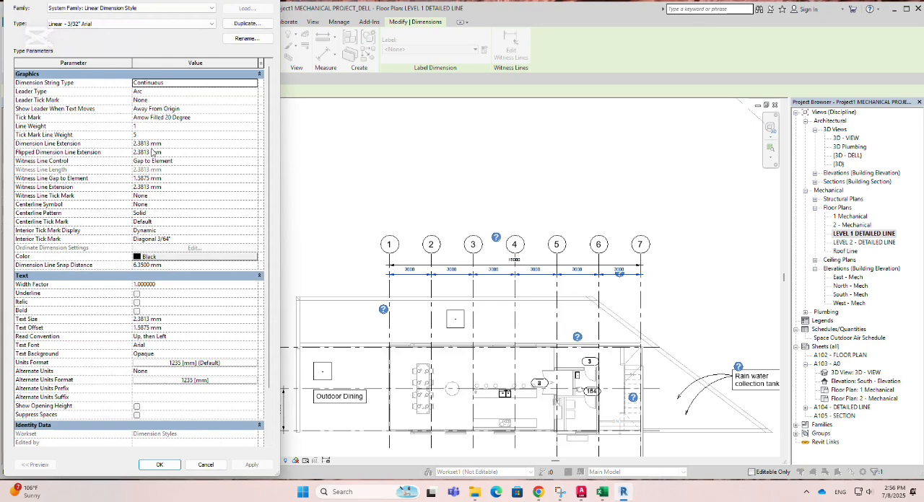
scroll(201, 336, "down", 3)
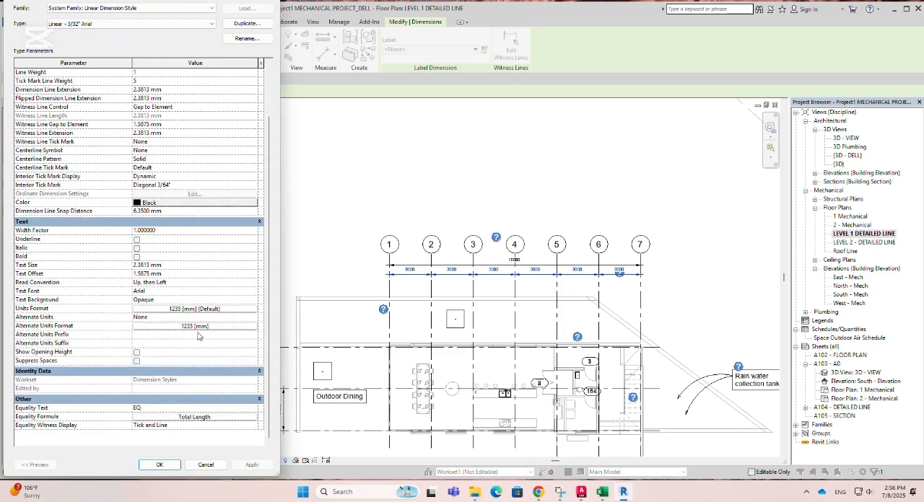
scroll(184, 324, "up", 3)
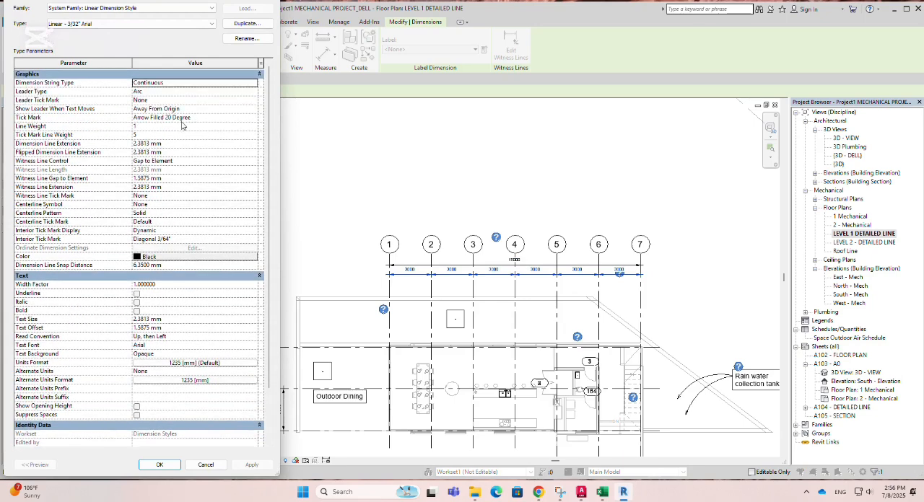
Step: Examine the Line Weight, Tick Mark Line Weight, Width Factor and Dimension String Type settings of the linear dimension style
left_click(246, 127)
left_click(254, 127)
left_click(255, 127)
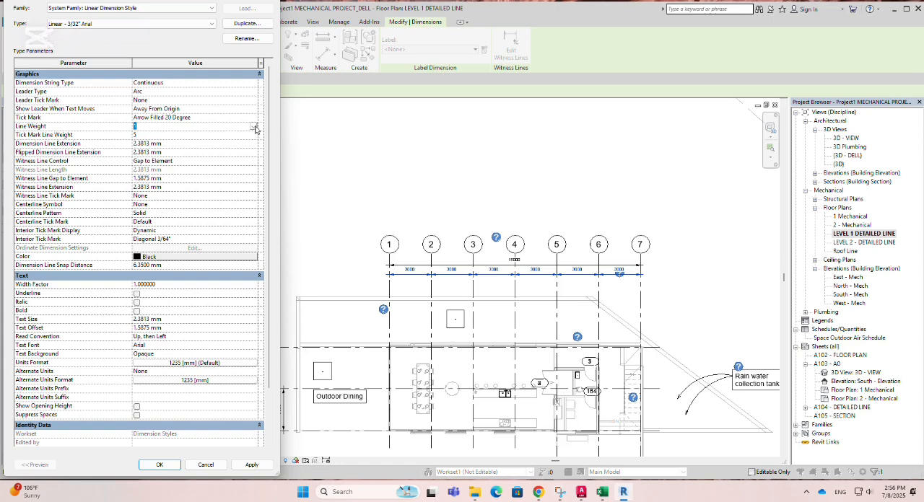
left_click(253, 136)
left_click(253, 136)
left_click(253, 136)
scroll(53, 333, "down", 1)
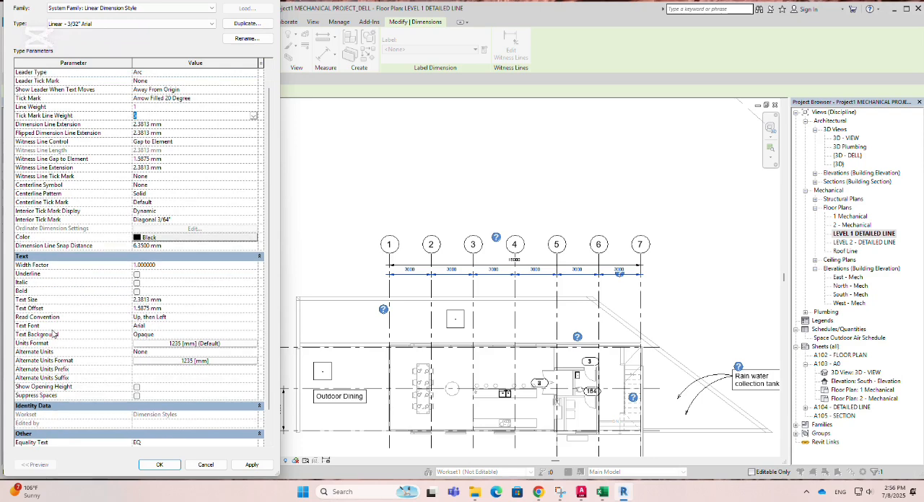
scroll(53, 334, "down", 1)
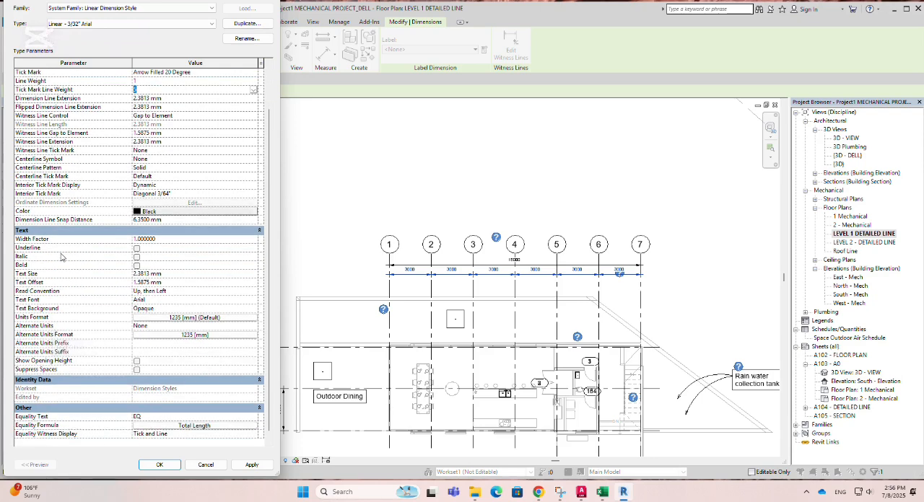
left_click(212, 239)
scroll(226, 223, "up", 2)
left_click(252, 83)
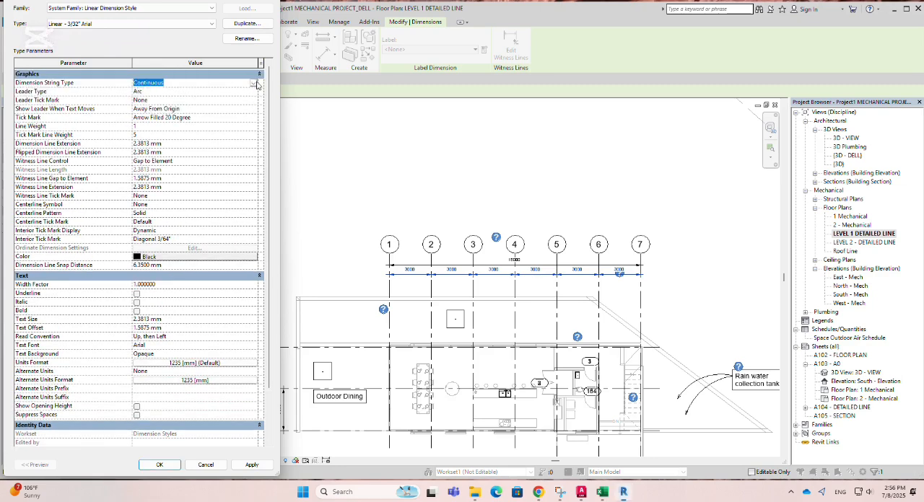
left_click(254, 84)
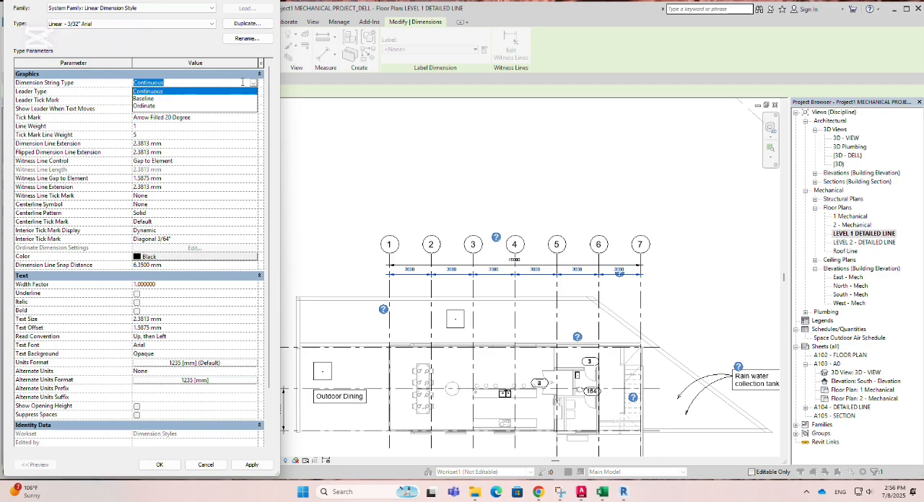
Step: Set the dimension type's Tick Mark to Arrow 30 Degree, apply it and inspect the arrowheads near grids 1 and 2
left_click(238, 119)
left_click(254, 119)
left_click(254, 119)
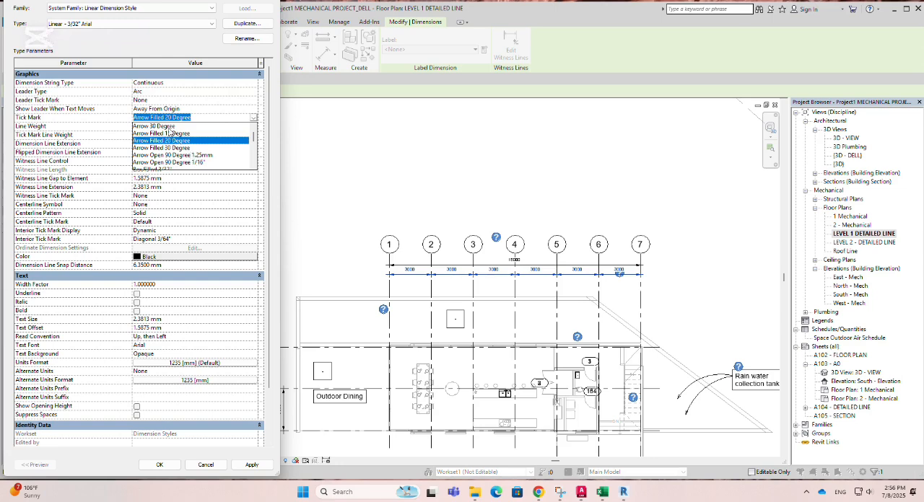
left_click(164, 126)
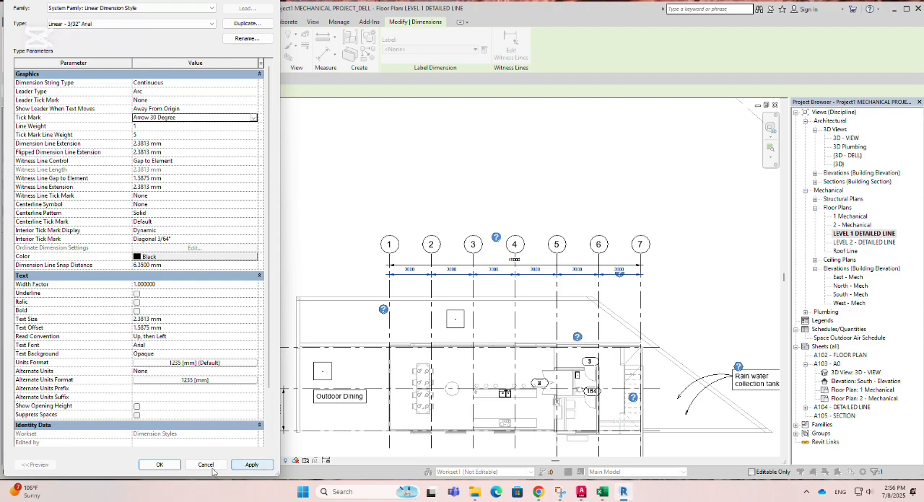
left_click(251, 467)
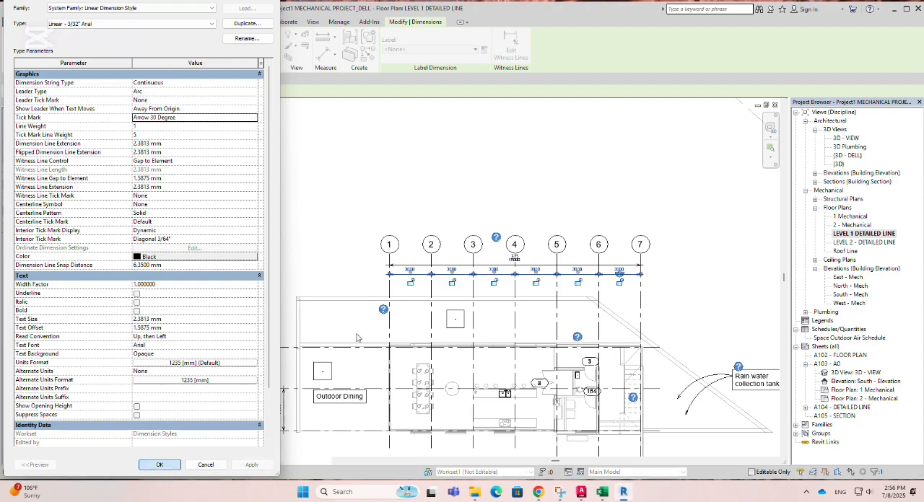
left_click(159, 464)
scroll(405, 302, "up", 3)
scroll(339, 307, "up", 4)
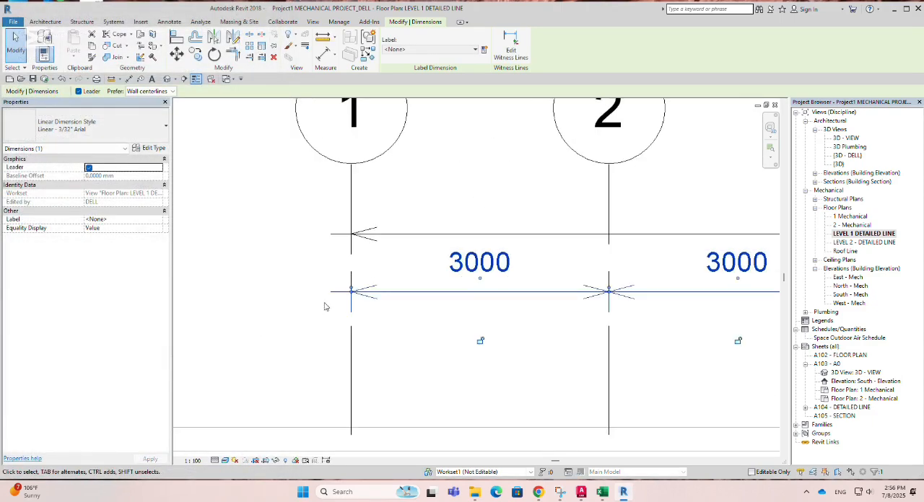
scroll(254, 310, "down", 3)
scroll(346, 307, "up", 3)
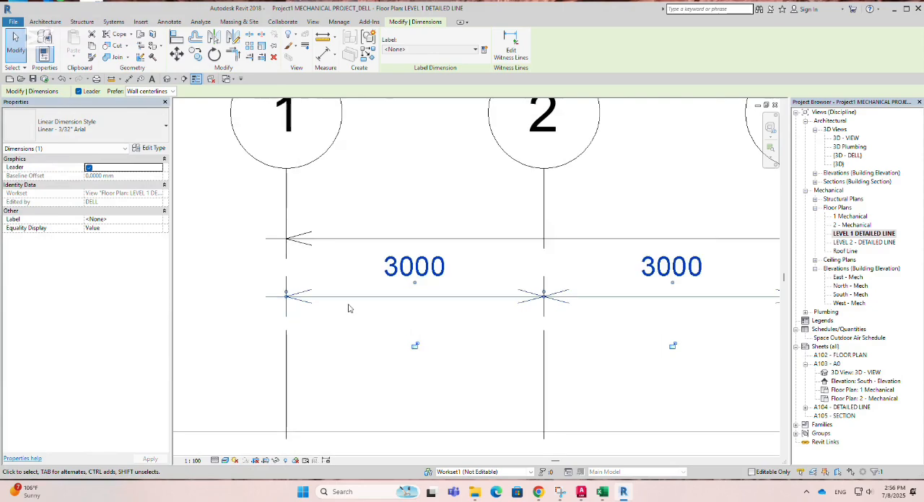
Step: Set the dimension type's Tick Mark to Arrow Filled 20 Degree, apply it and deselect the dimension string
left_click(145, 149)
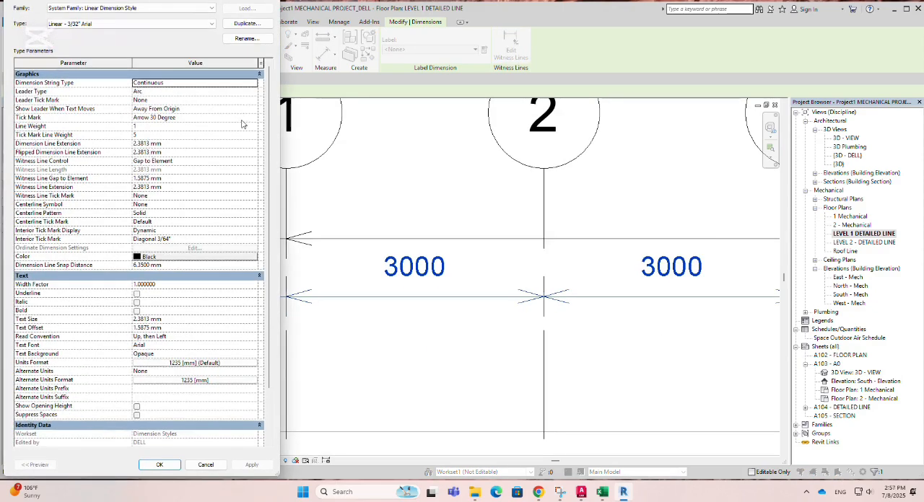
left_click(242, 119)
left_click(253, 117)
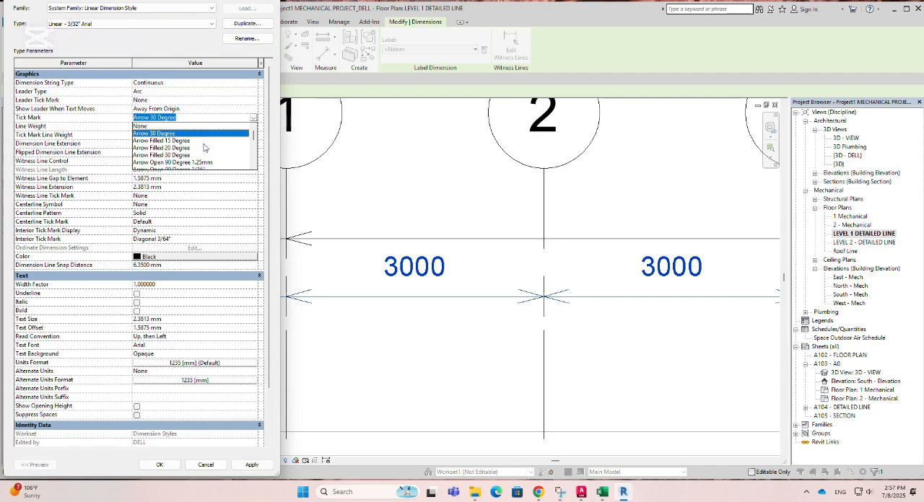
left_click(176, 147)
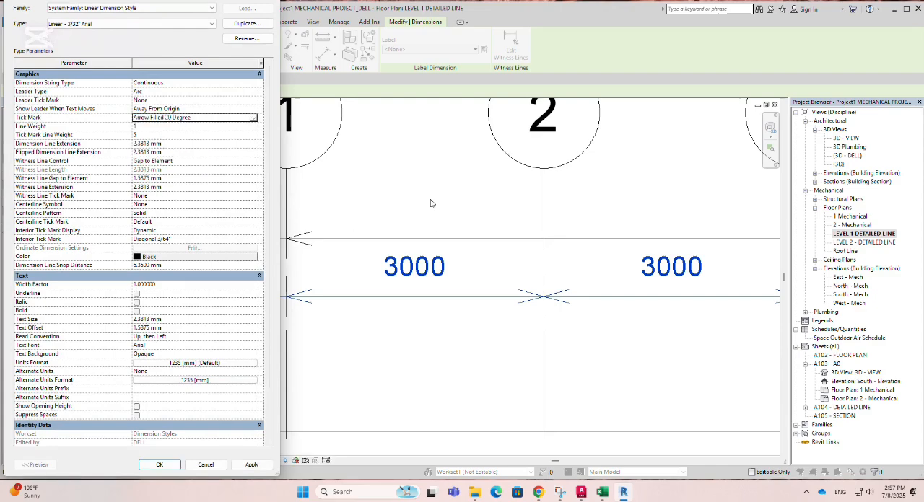
left_click(252, 465)
left_click(160, 465)
left_click(370, 361)
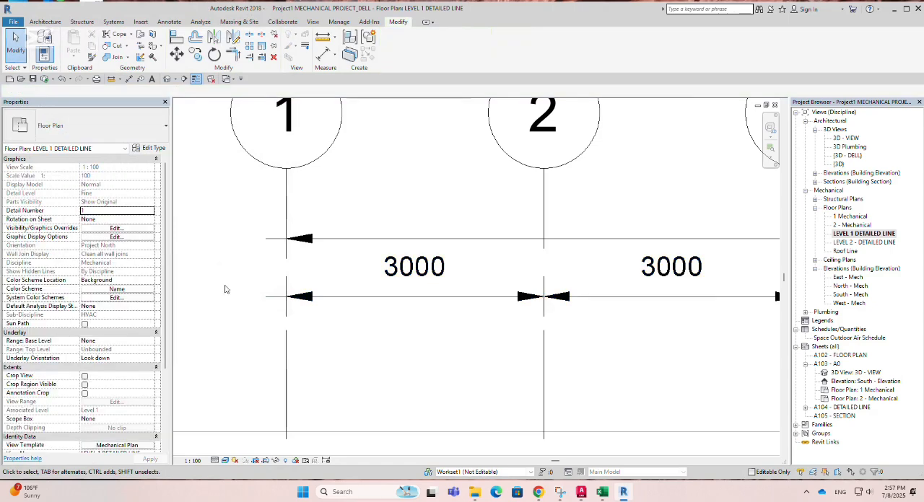
scroll(252, 257, "down", 4)
scroll(252, 258, "down", 1)
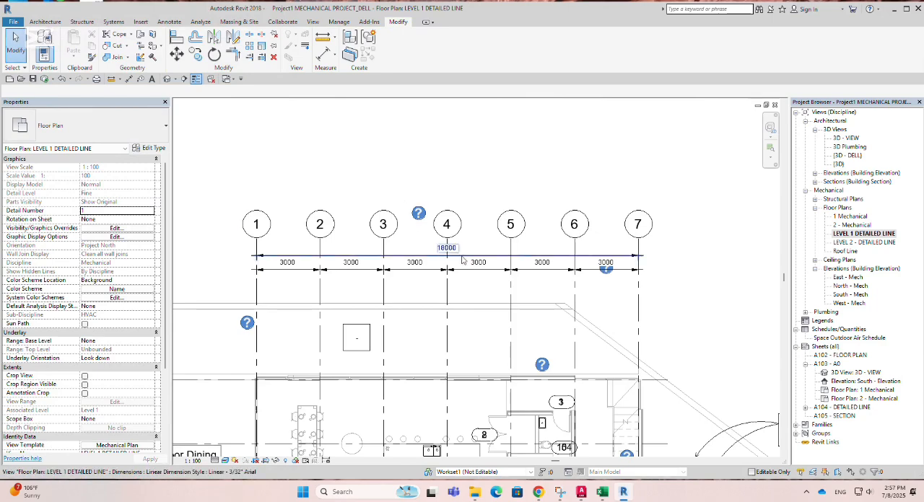
Step: Create a horizontal building section between grids 15 and 16, running from beside Outdoor Dining to near the rain water collection tanks
scroll(465, 251, "down", 2)
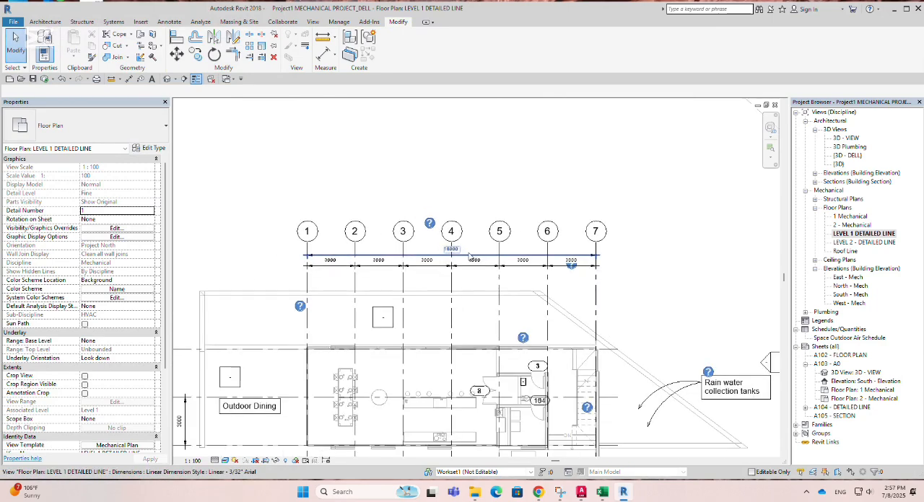
left_click(316, 22)
scroll(355, 186, "down", 3)
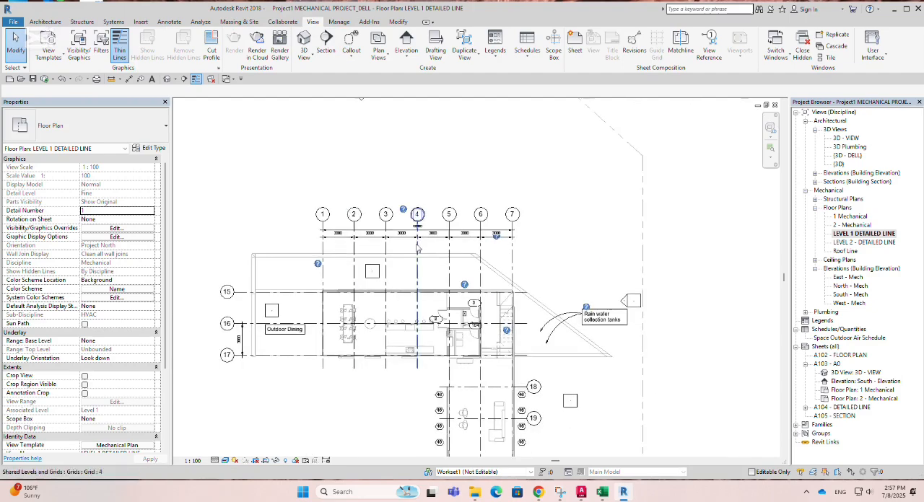
scroll(407, 237, "up", 4)
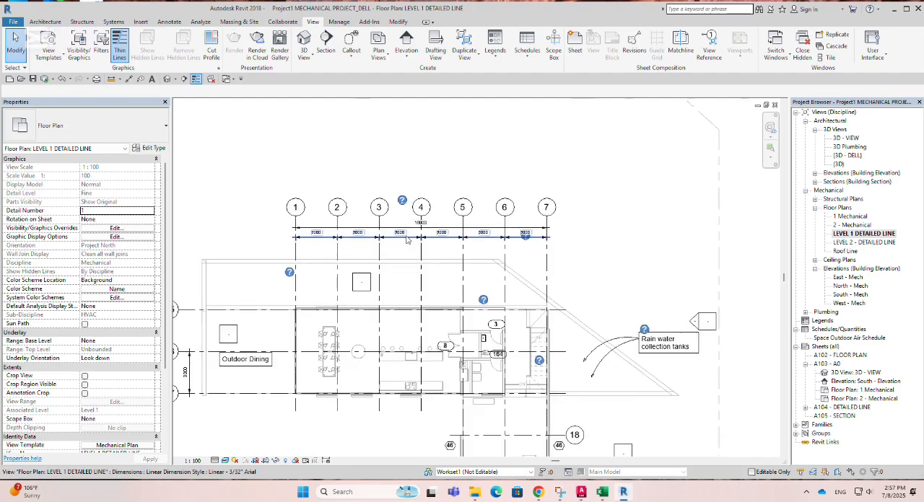
left_click(326, 48)
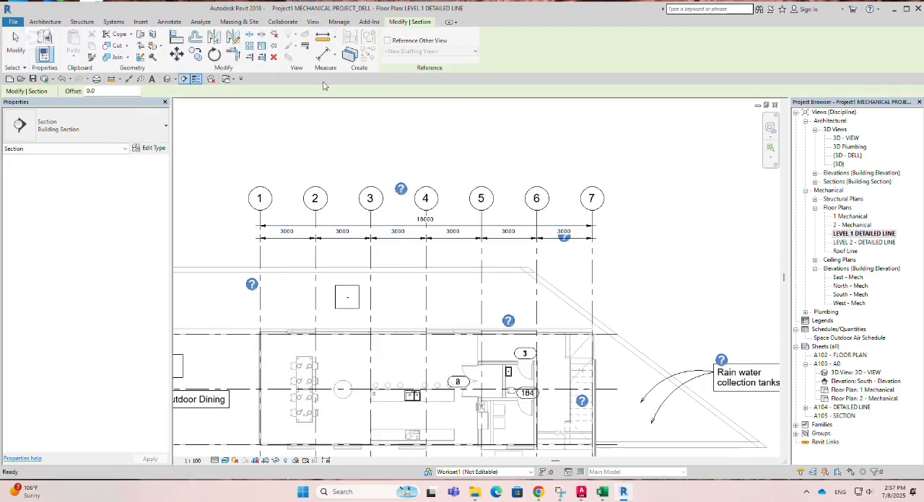
scroll(570, 245, "down", 3)
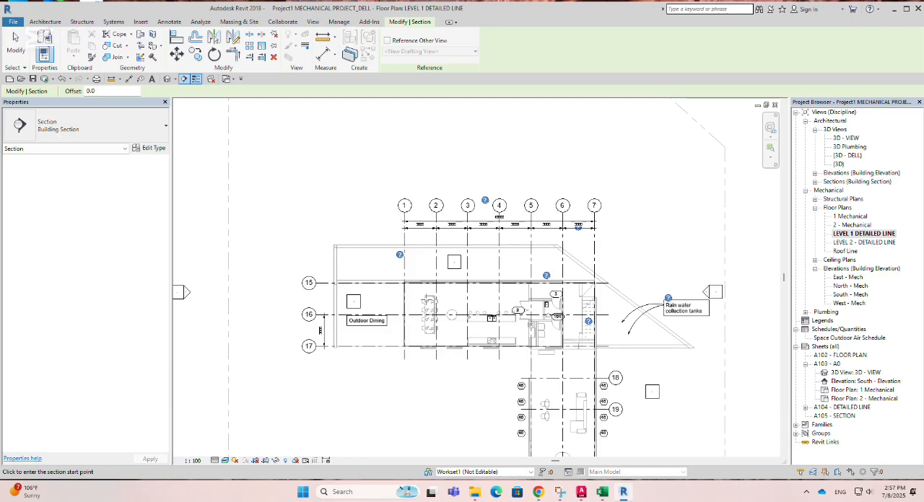
scroll(526, 314, "up", 1)
middle_click_drag(526, 314, 469, 270)
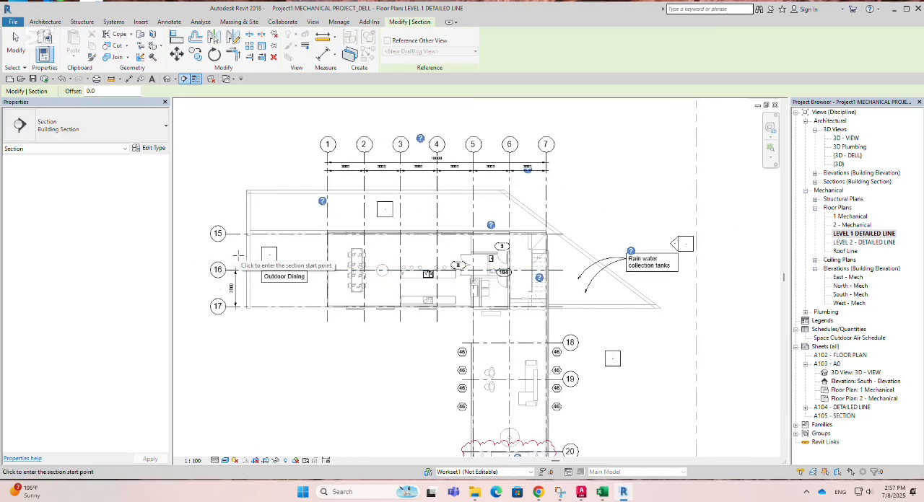
left_click(238, 255)
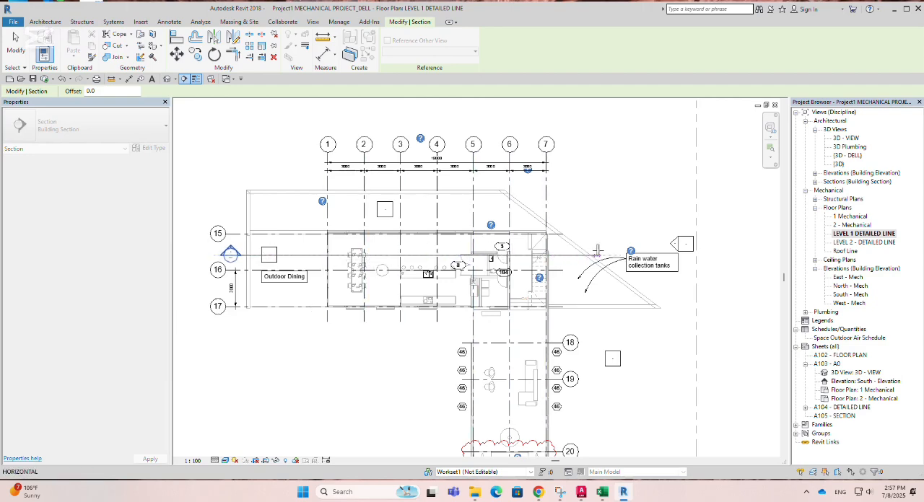
left_click(608, 253)
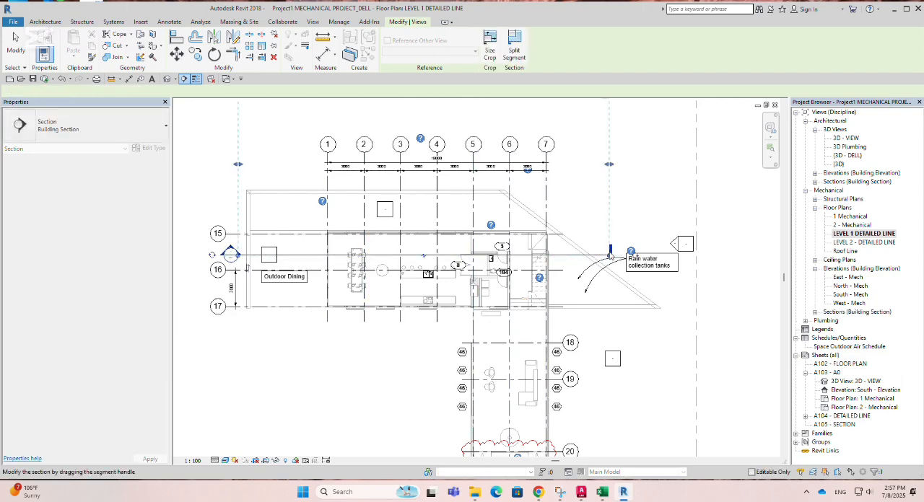
Step: Pull the new section's far clip boundary in close to the section line, to an offset of about 1450 mm
scroll(455, 272, "down", 1)
middle_click_drag(454, 272, 477, 245)
scroll(479, 162, "up", 1)
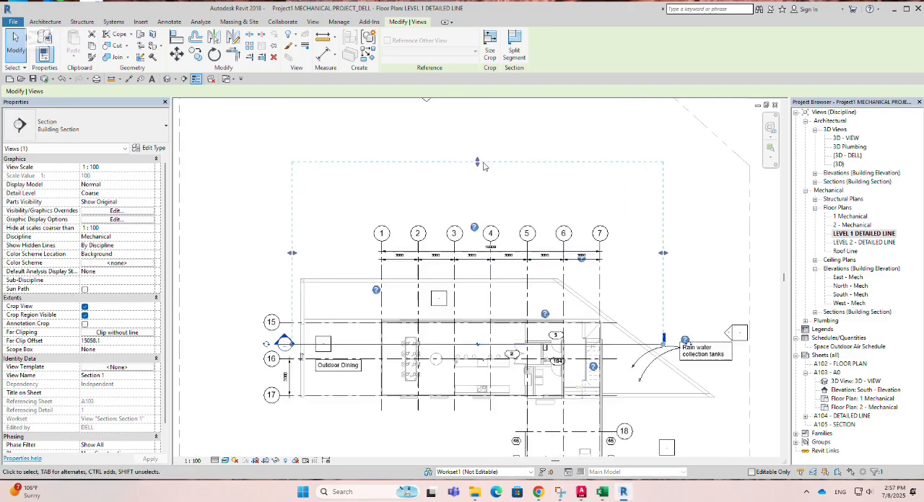
left_click_drag(480, 162, 475, 330)
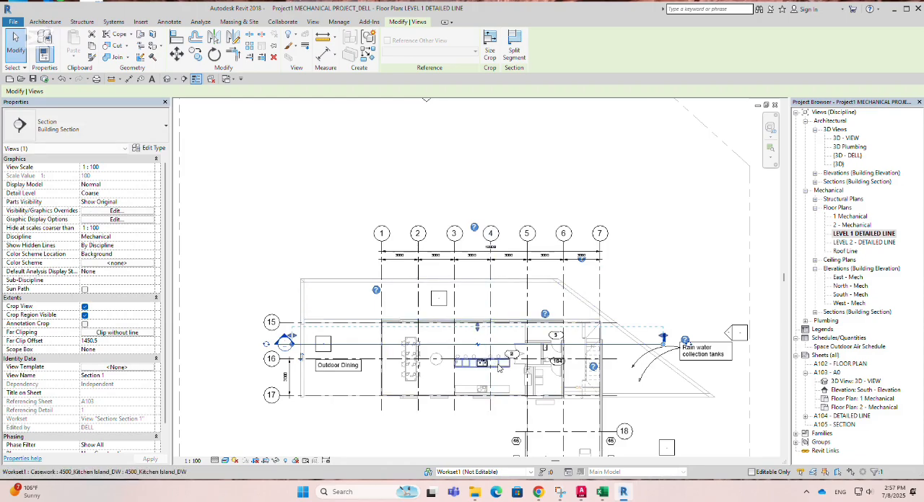
Step: Open the view of the new section from its section line in the floor plan
scroll(493, 358, "up", 2)
scroll(238, 338, "up", 6)
middle_click_drag(292, 329, 470, 277)
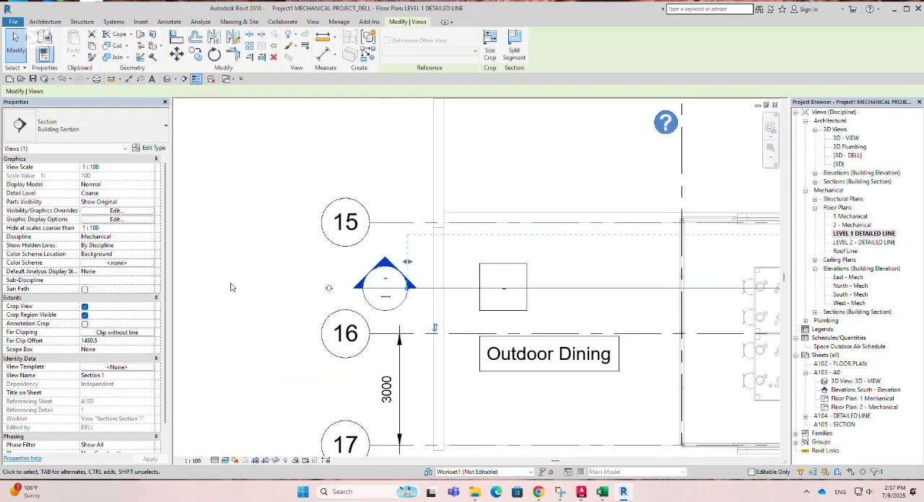
scroll(345, 263, "down", 5)
right_click(370, 281)
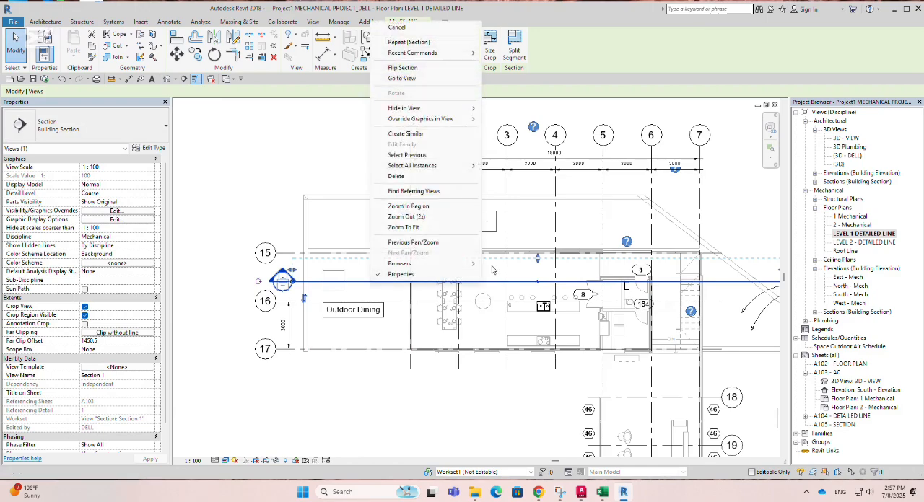
left_click(403, 78)
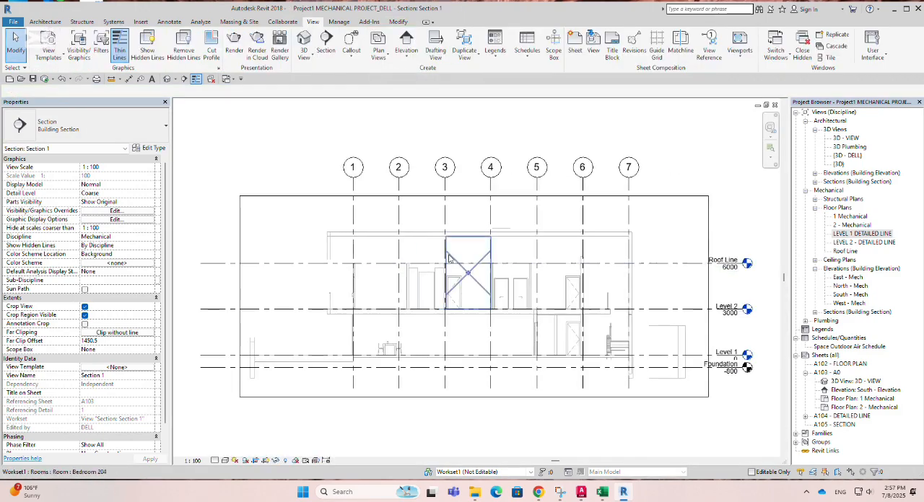
Step: Assign the Mechanical Section view template to the Section 1 view and apply it
scroll(443, 222, "down", 2)
scroll(743, 331, "up", 2)
scroll(632, 321, "up", 2)
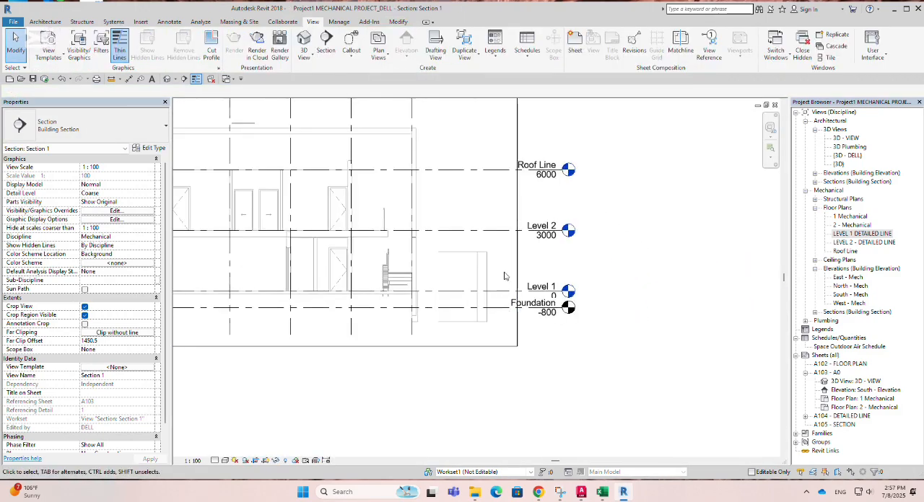
scroll(595, 263, "down", 3)
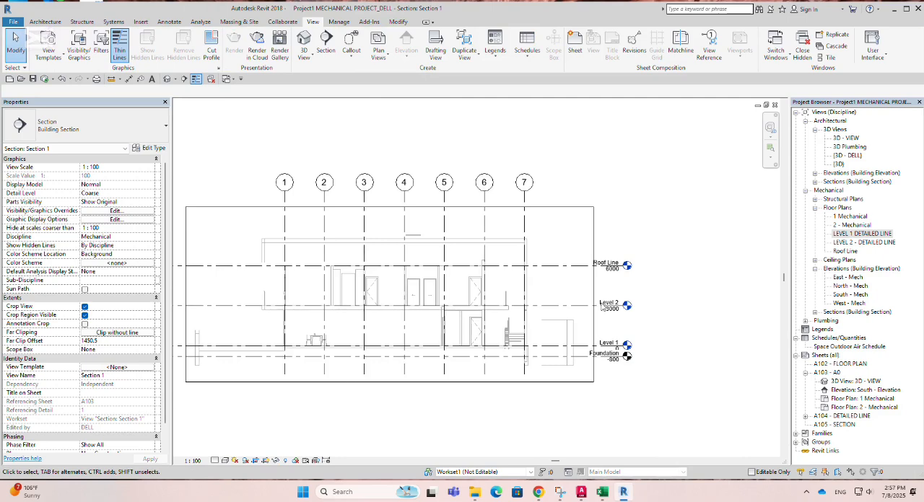
left_click(139, 368)
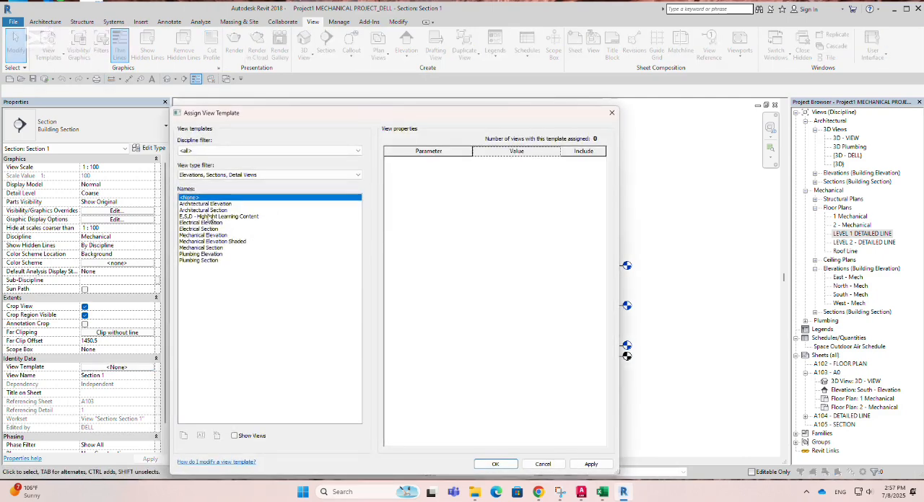
left_click(211, 248)
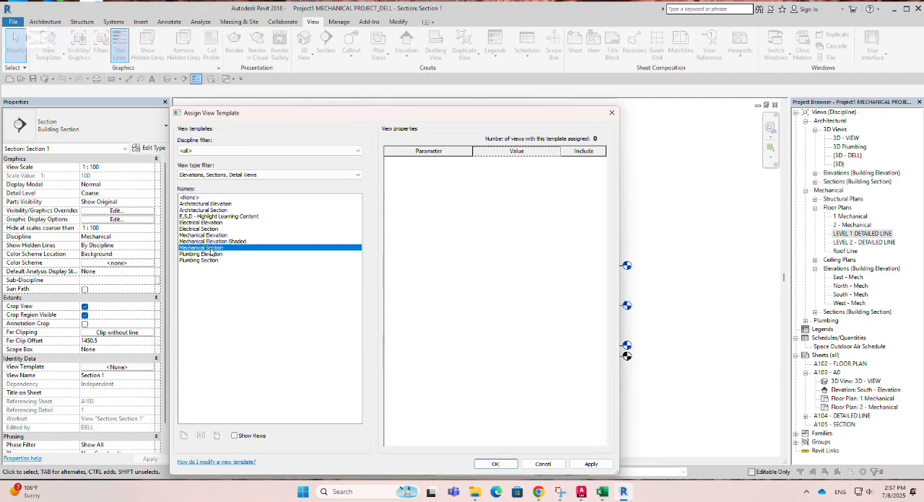
left_click(590, 464)
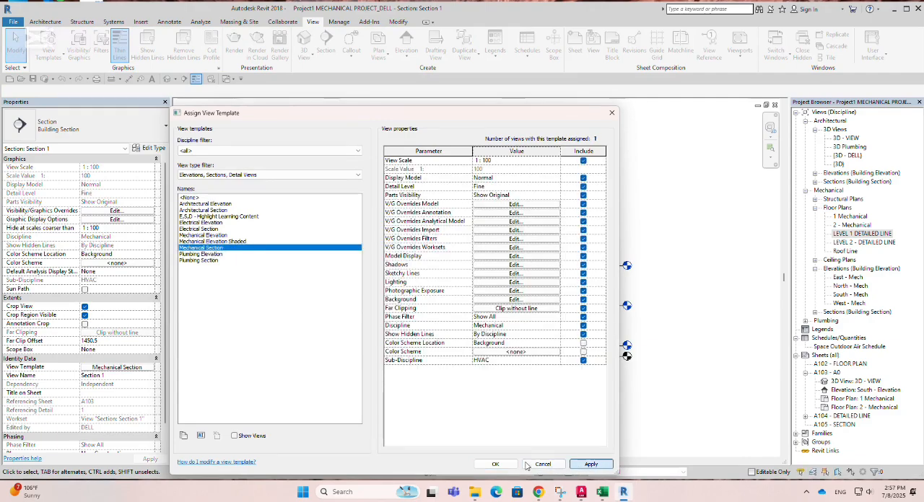
left_click(495, 464)
Step: Shorten the aligned level lines at the grid 1 end so they stop just inside the section's crop boundary
scroll(603, 274, "up", 2)
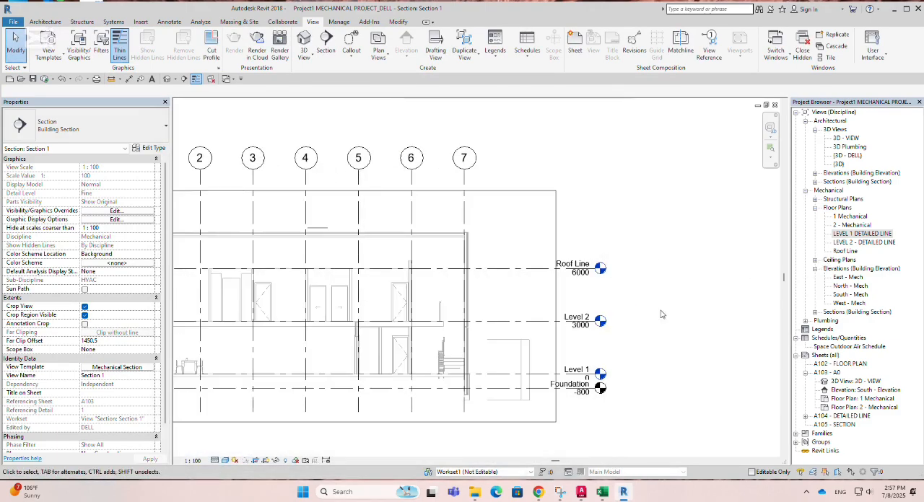
scroll(606, 271, "down", 2)
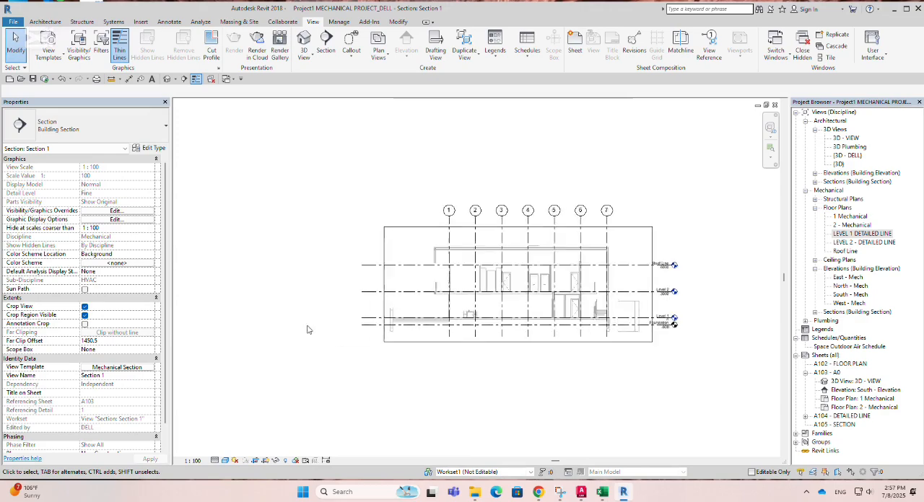
scroll(372, 326, "up", 1)
left_click(371, 324)
scroll(361, 322, "up", 3)
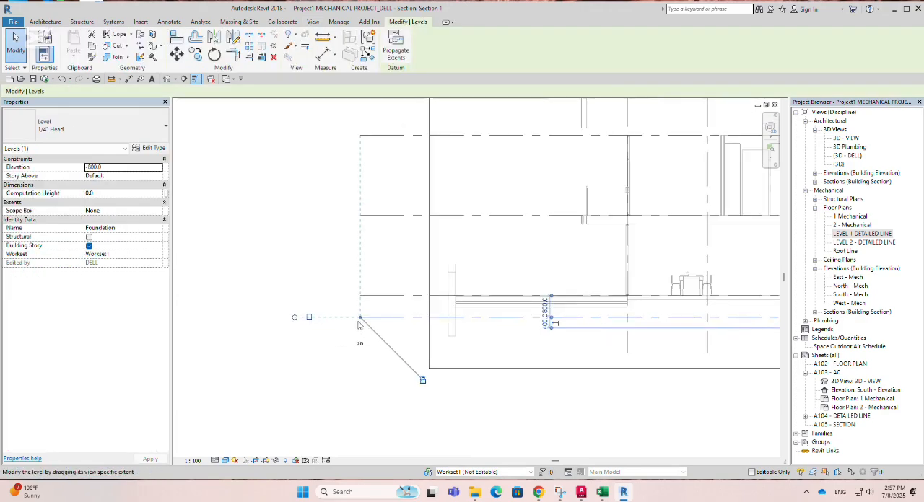
left_click_drag(363, 320, 439, 319)
scroll(382, 320, "down", 5)
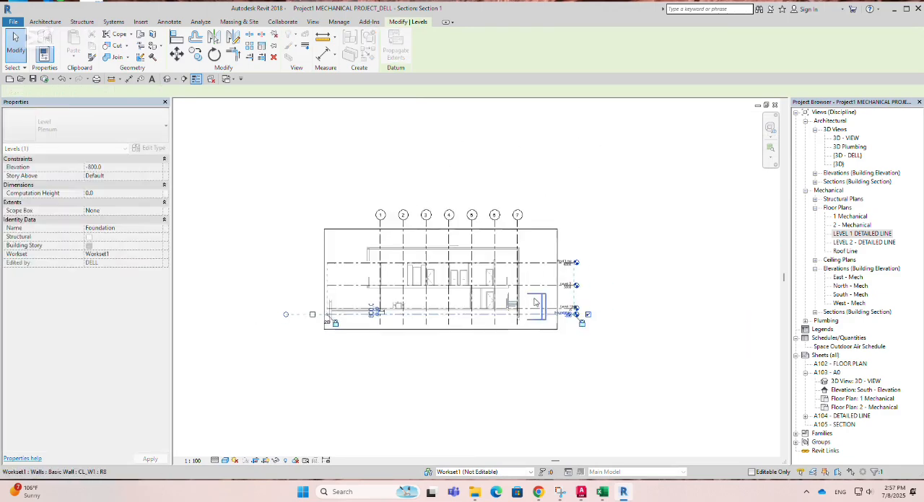
Step: Extend the aligned level lines at the grid 7 end by the Roof Line level, moving the level heads clear of the crop boundary
scroll(503, 276, "up", 6)
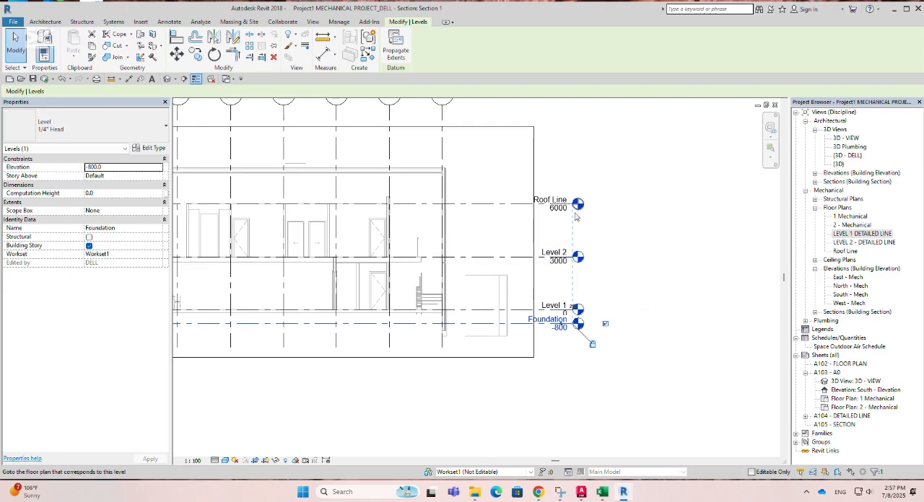
scroll(603, 241, "up", 2)
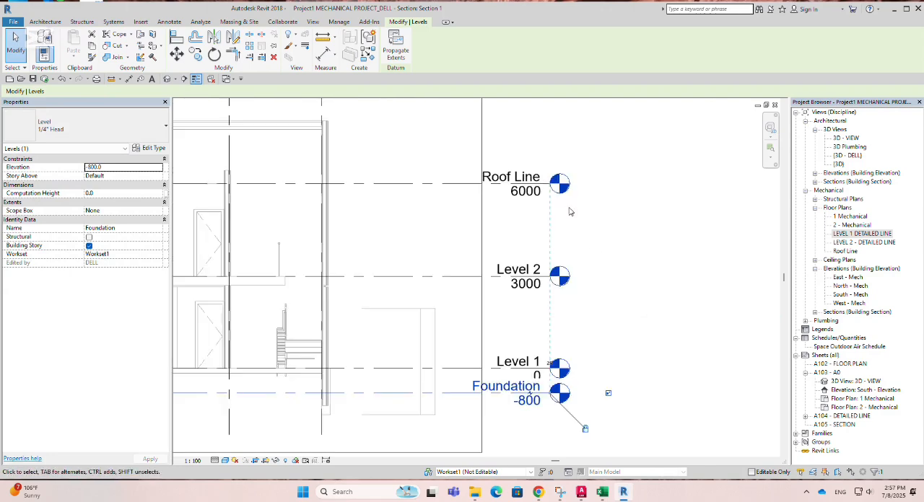
key("Escape")
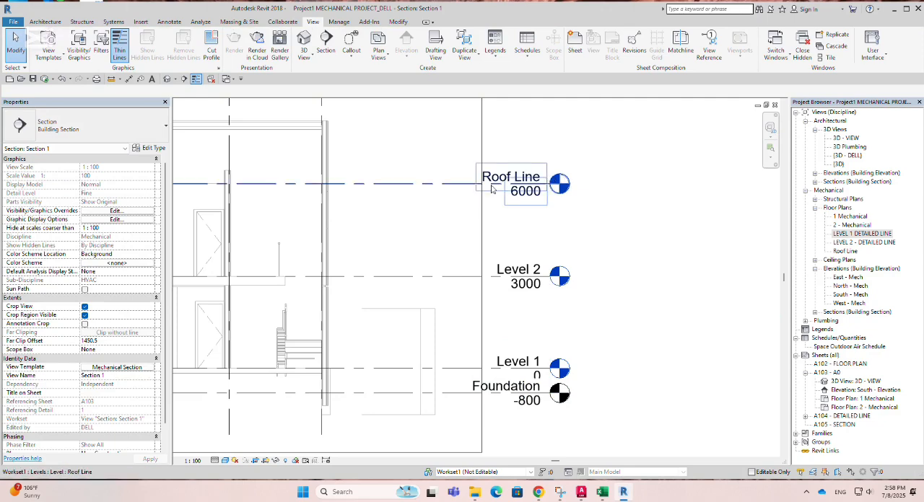
left_click(398, 189)
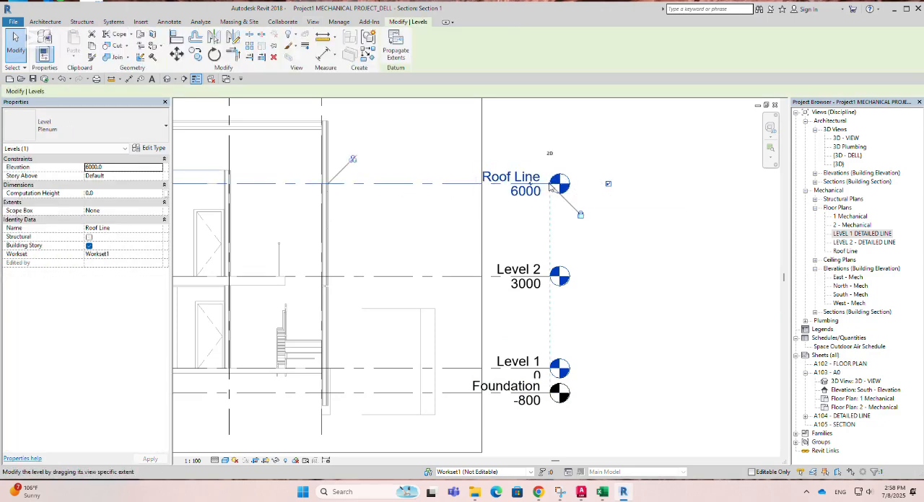
left_click_drag(550, 186, 651, 185)
scroll(413, 230, "down", 2)
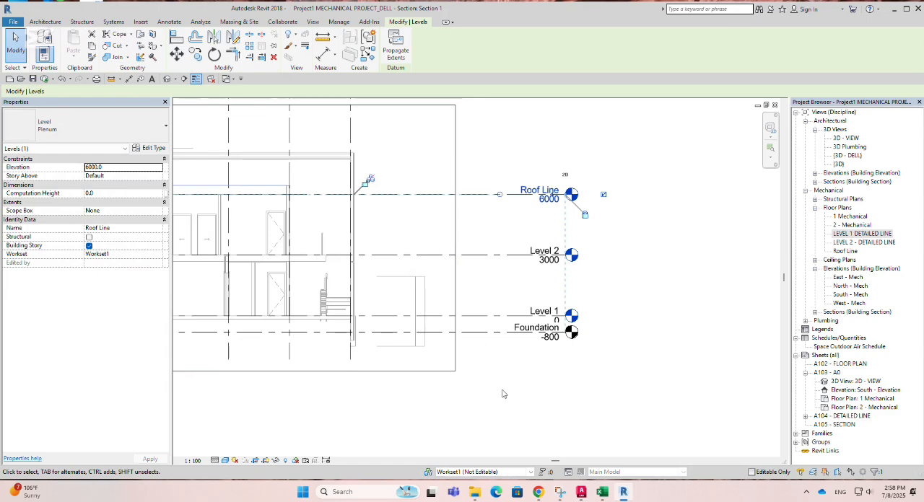
Step: Add an elbow to the Foundation level line and adjust its bend points so the head sits below Level 1's label
scroll(490, 342, "up", 2)
left_click(477, 332)
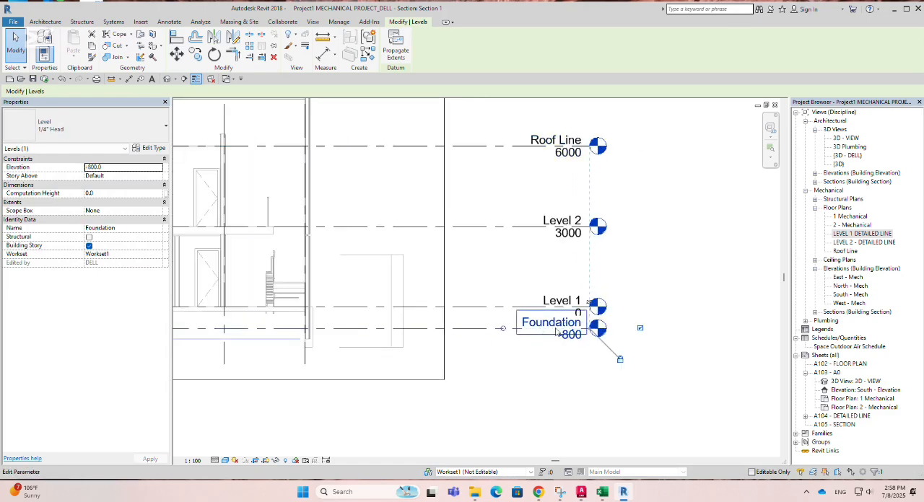
scroll(577, 332, "up", 3)
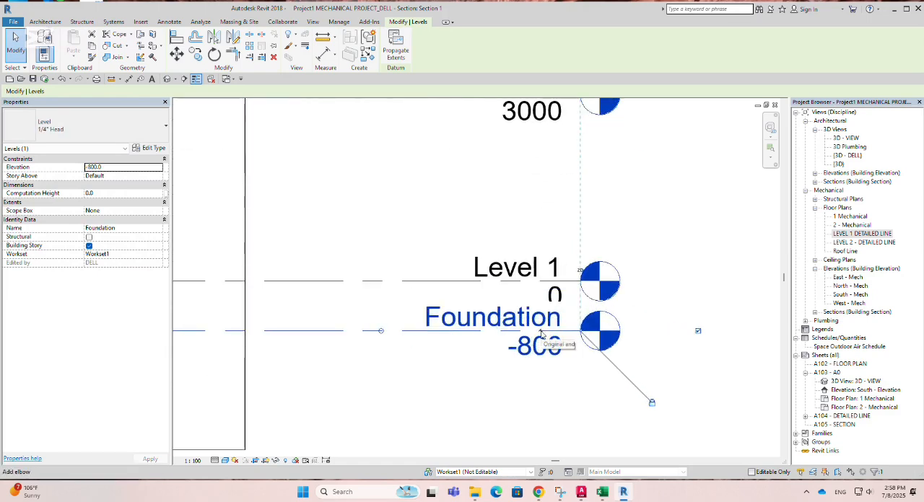
scroll(541, 334, "down", 3)
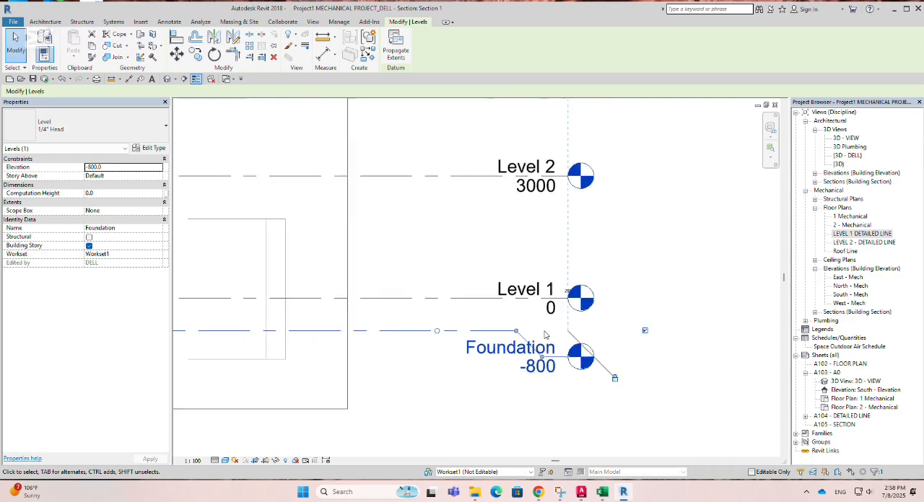
scroll(547, 342, "down", 1)
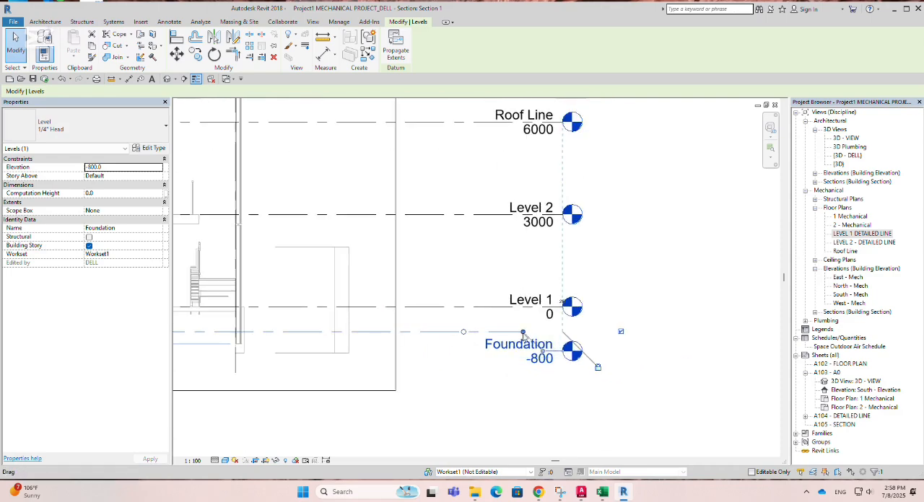
left_click_drag(522, 335, 440, 331)
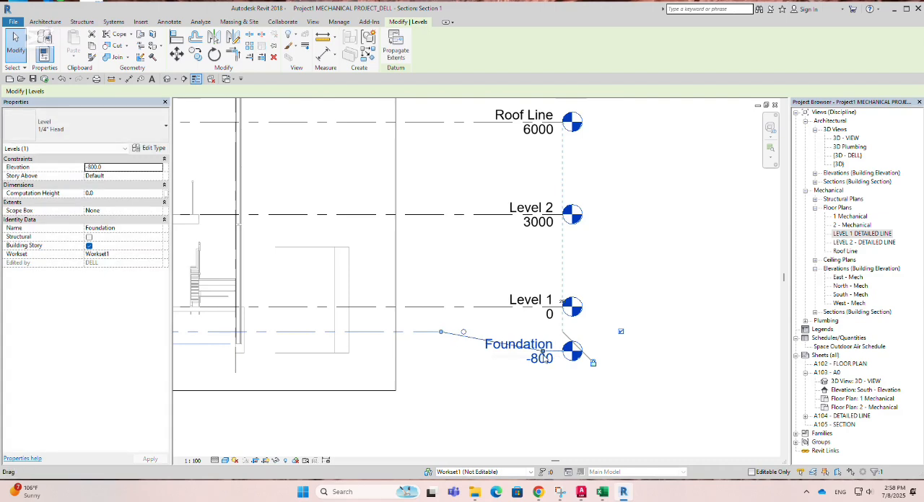
left_click_drag(542, 353, 451, 332)
scroll(661, 337, "down", 5)
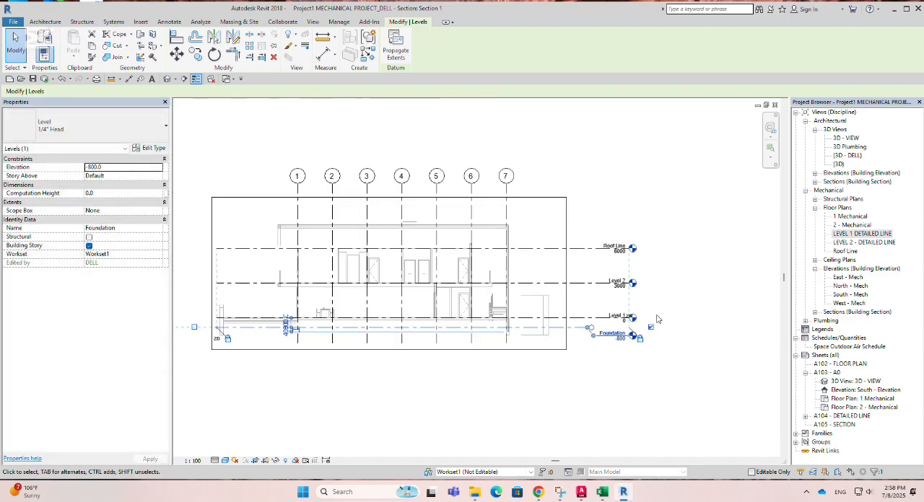
scroll(690, 278, "down", 1)
scroll(316, 331, "up", 3)
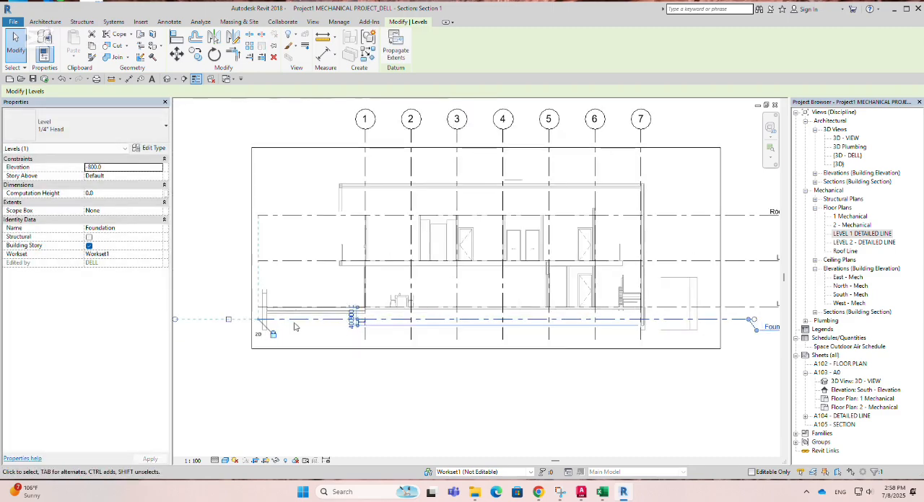
scroll(267, 323, "up", 2)
scroll(332, 318, "down", 1)
middle_click_drag(357, 316, 488, 299)
scroll(425, 301, "down", 2)
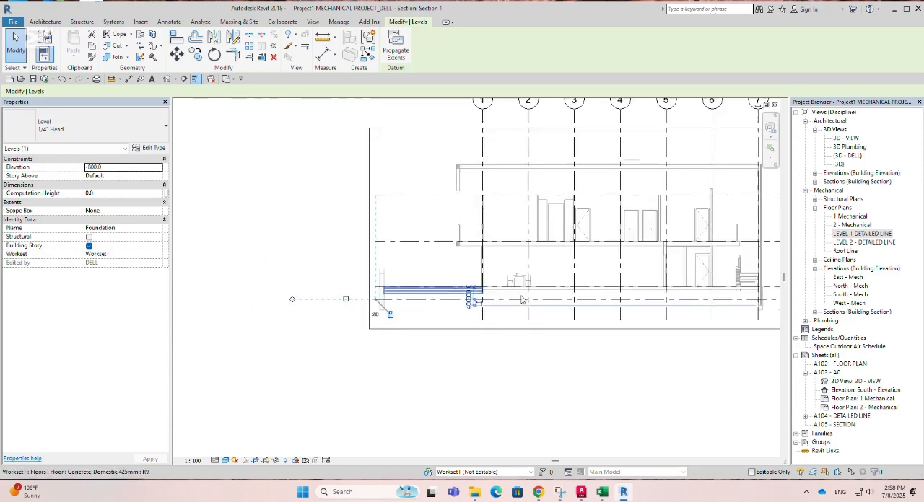
Step: Deselect the Foundation level, then check the base offset of the boundary wall beside Outdoor Dining in the LEVEL 1 DETAILED LINE plan
middle_click_drag(562, 294, 289, 292)
scroll(570, 301, "up", 2)
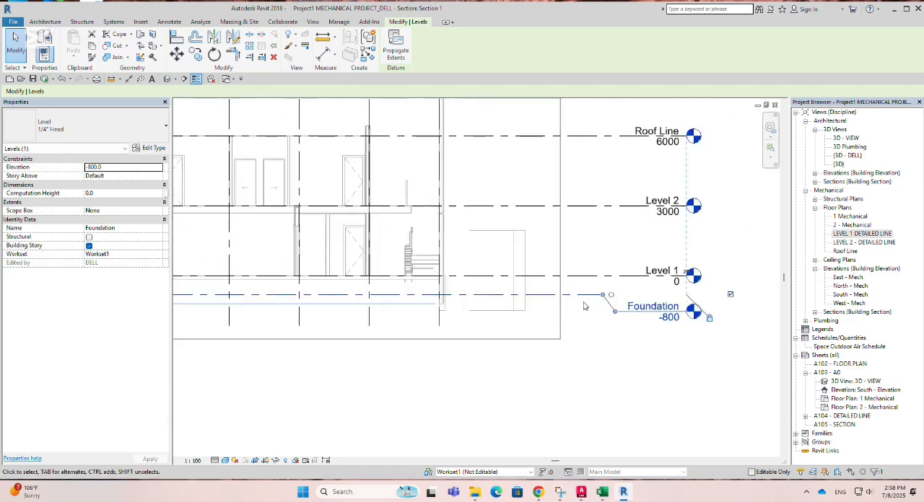
scroll(583, 308, "up", 1)
middle_click_drag(569, 317, 483, 322)
left_click(503, 313)
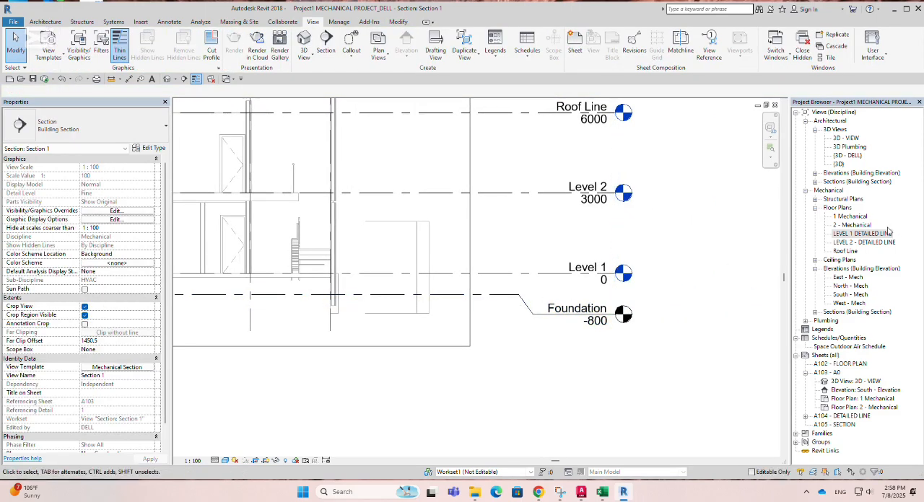
double_click(864, 235)
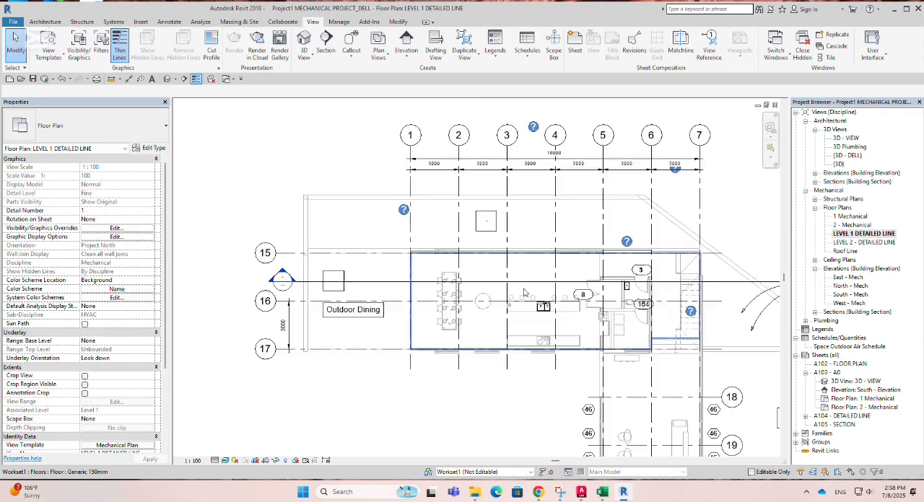
left_click(304, 332)
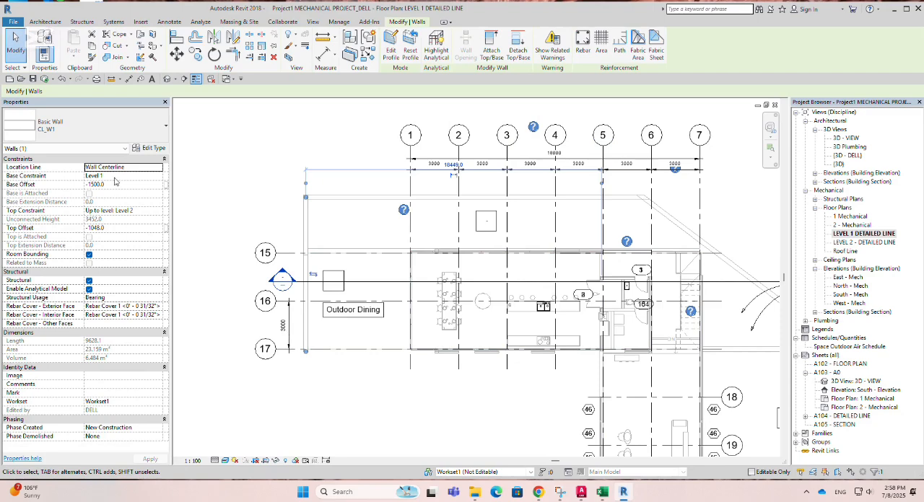
left_click(126, 184)
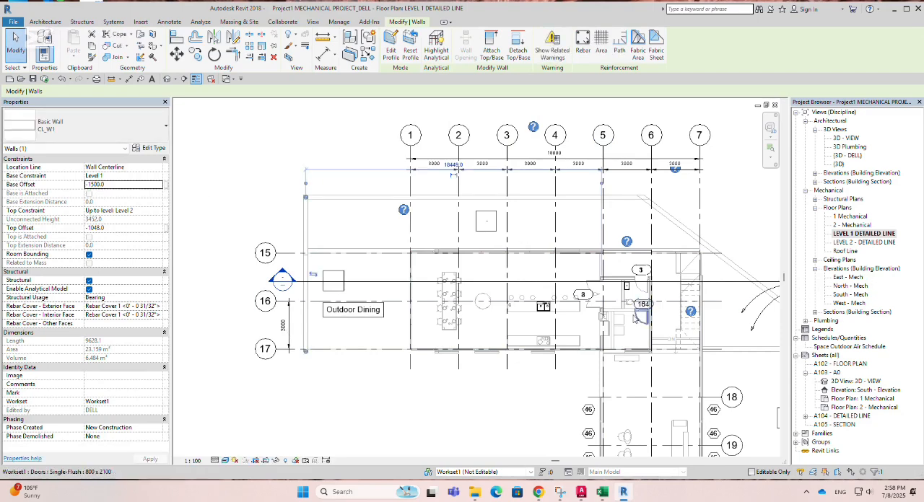
Step: In the Section 1 view, place an aligned dimension from Level 1 to the base of the wall beyond grid 7, outside the crop boundary
left_click(369, 282)
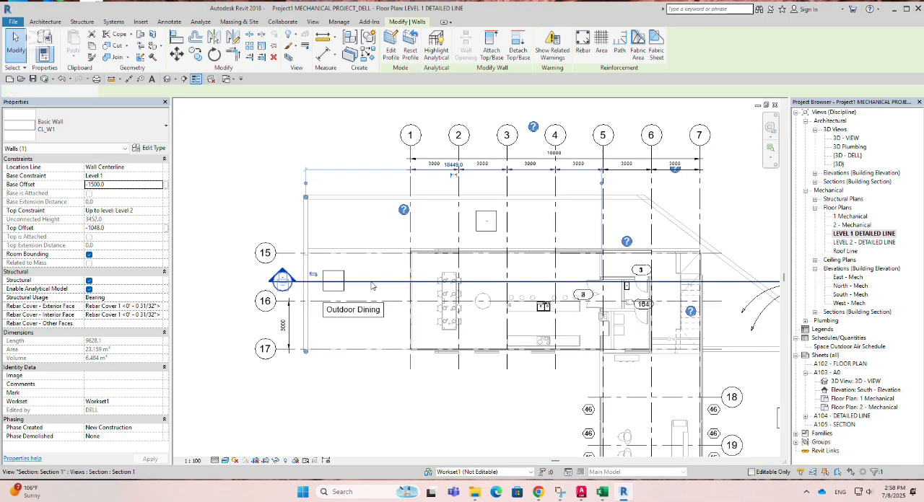
right_click(371, 283)
left_click(402, 80)
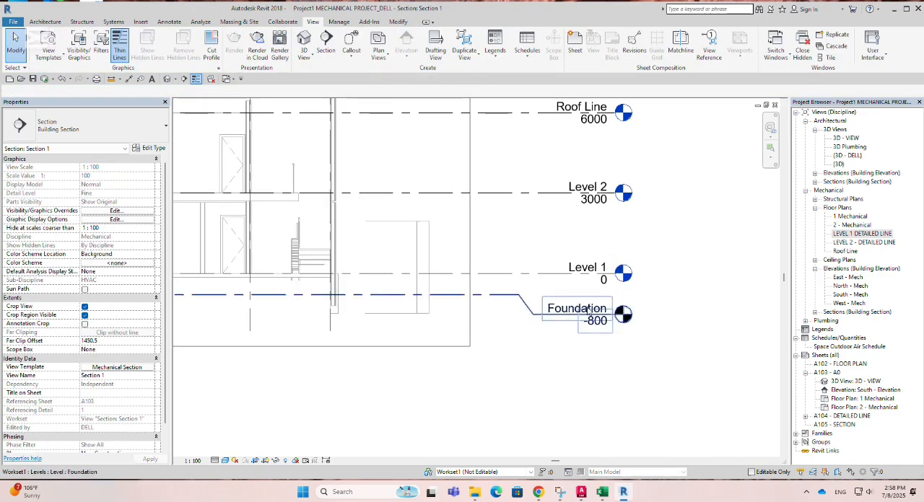
scroll(348, 295, "up", 1)
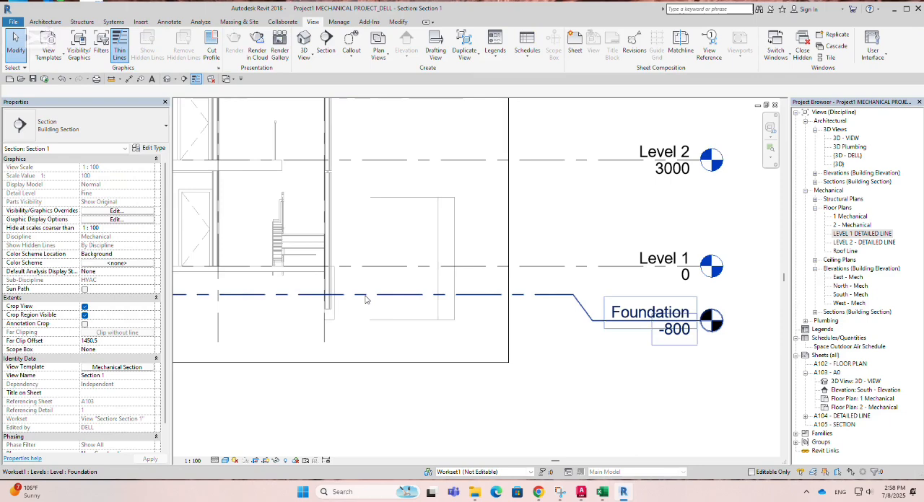
left_click(399, 22)
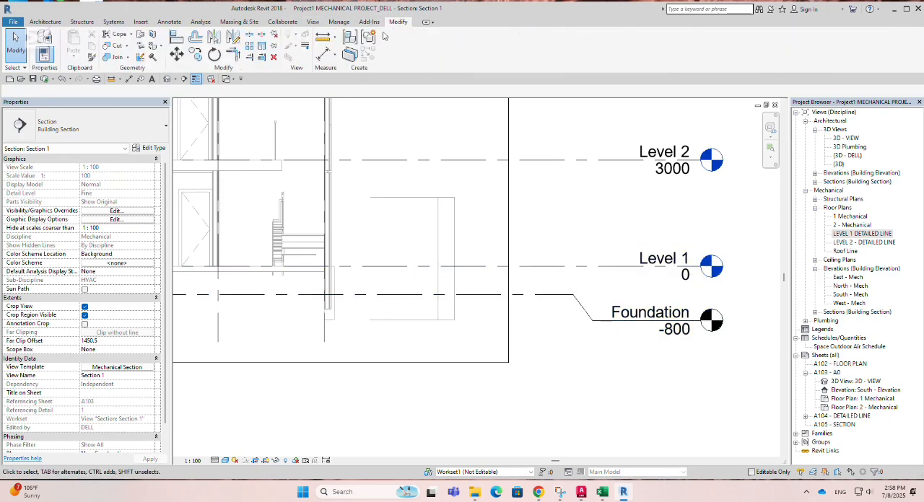
left_click(339, 64)
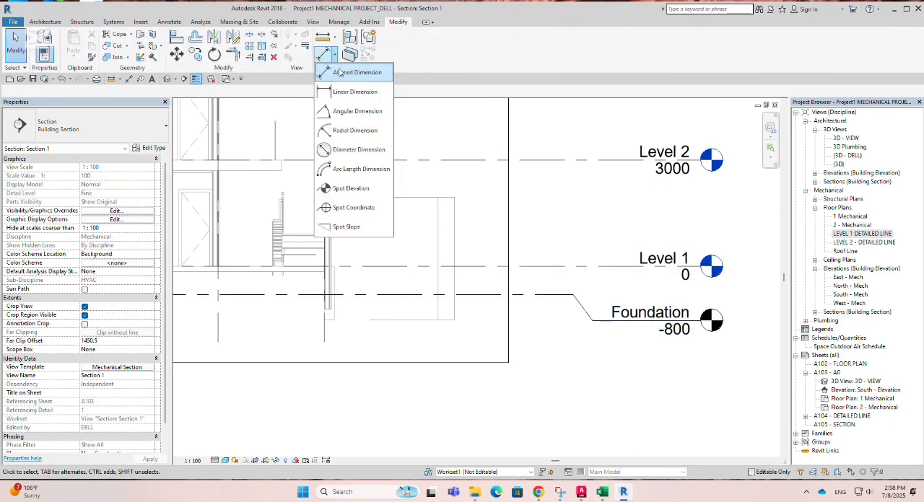
left_click(344, 75)
left_click(469, 272)
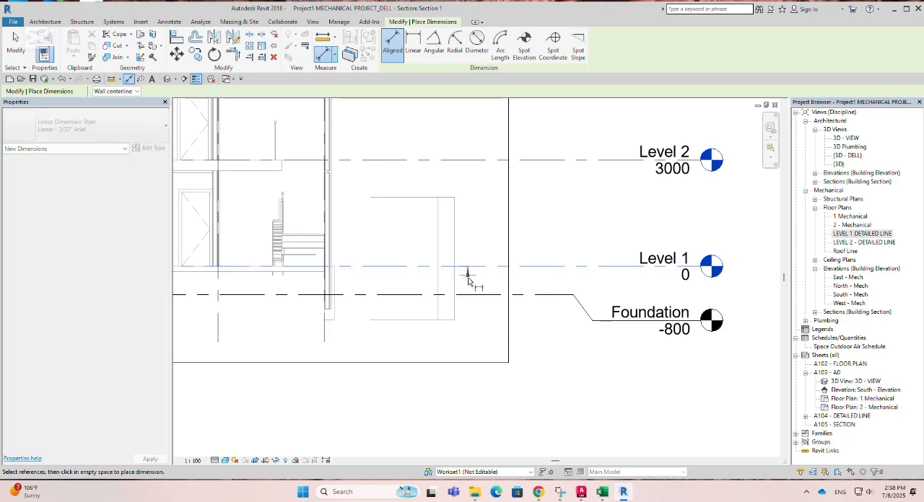
left_click(452, 320)
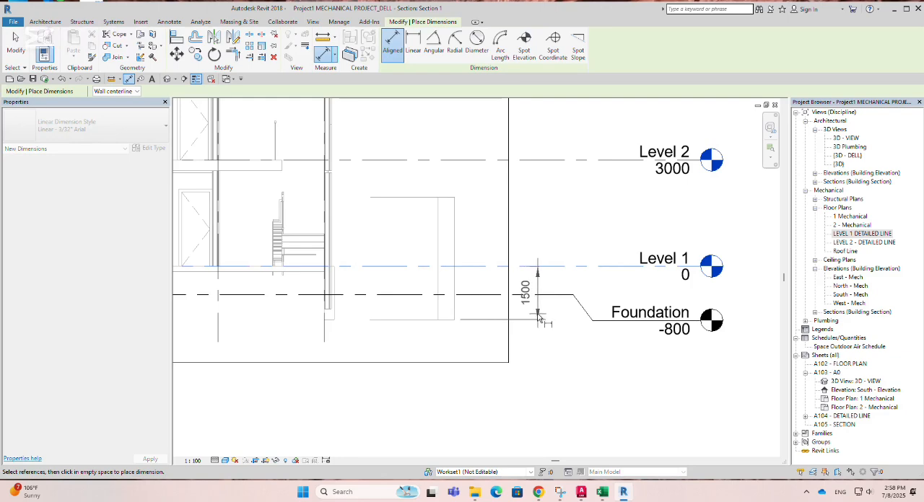
left_click(537, 318)
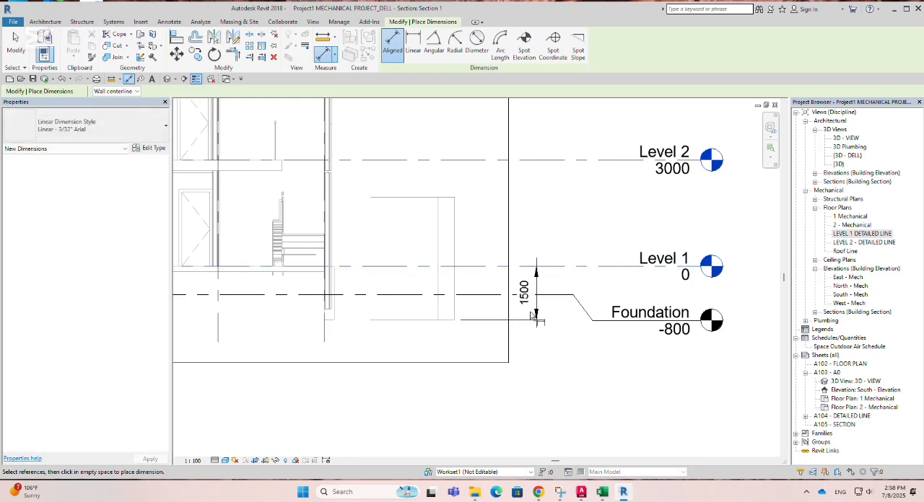
key("Escape")
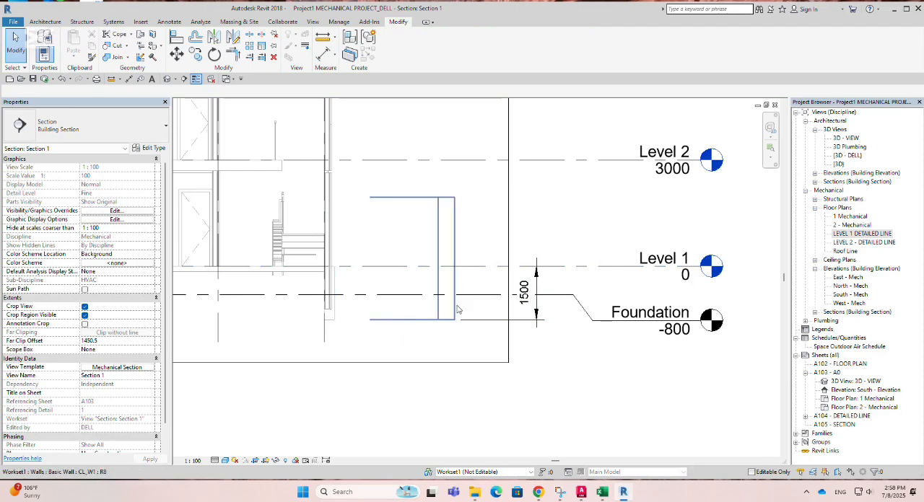
Step: Inspect the base and top constraints of the CL_W1 wall at grid 7, then return to the LEVEL 1 DETAILED LINE plan
left_click(332, 317)
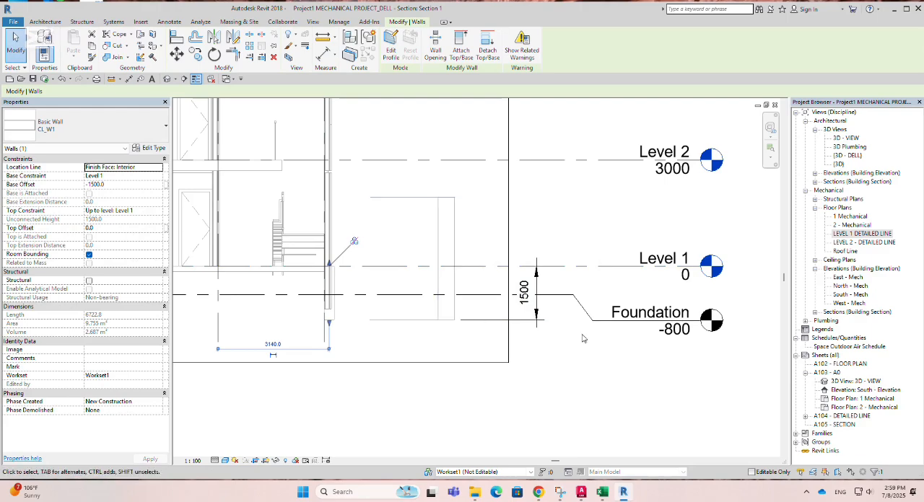
scroll(498, 166, "down", 2)
scroll(408, 318, "up", 5)
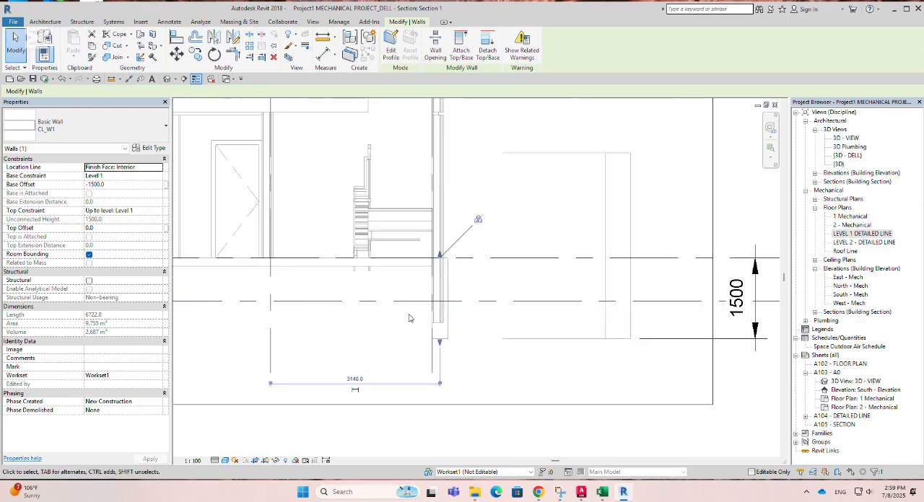
double_click(862, 233)
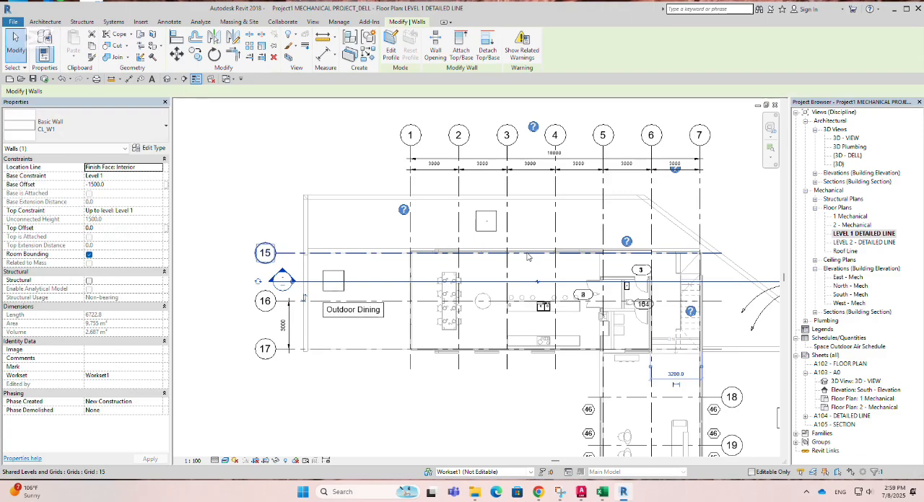
scroll(328, 202, "down", 3)
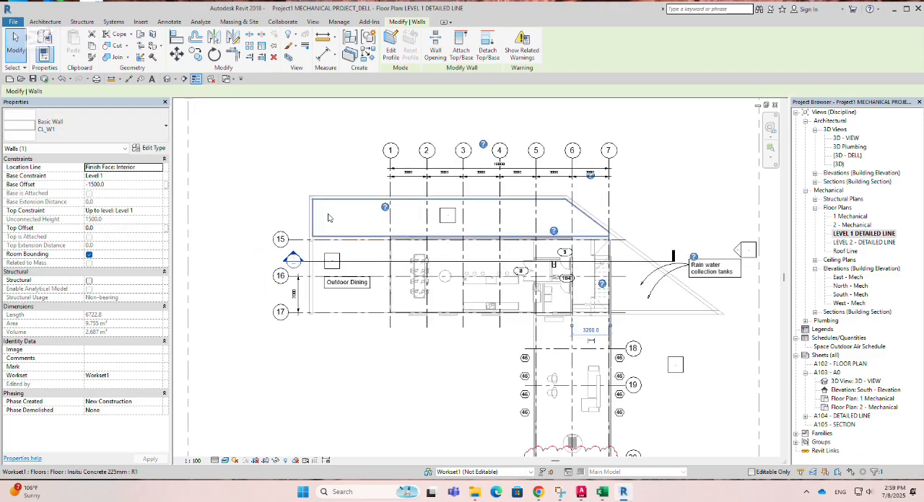
scroll(683, 332, "up", 2)
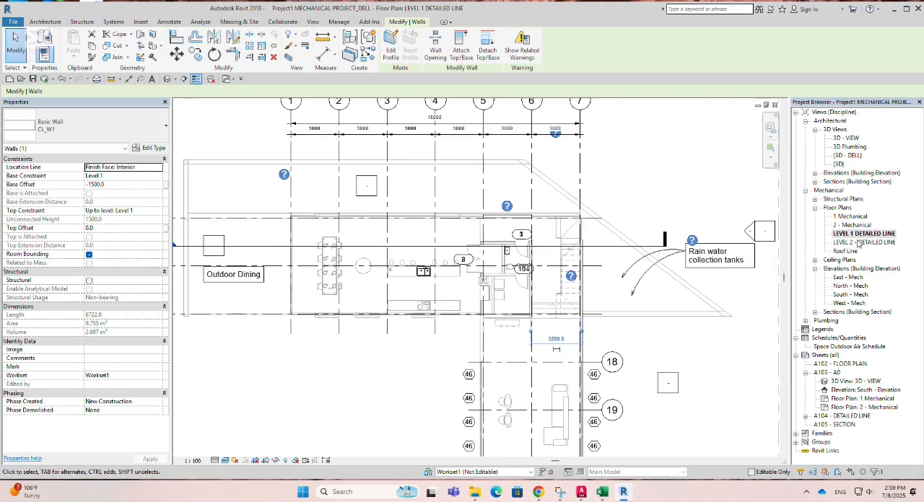
left_click(254, 249)
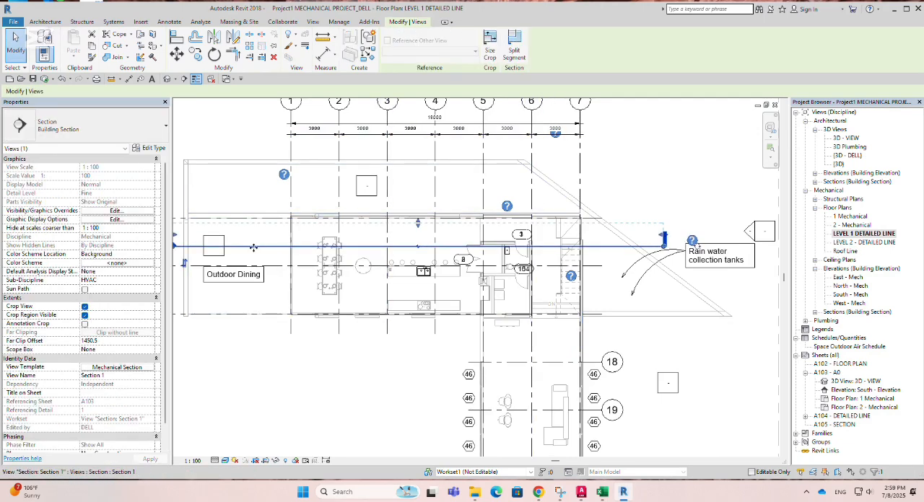
scroll(597, 263, "up", 2)
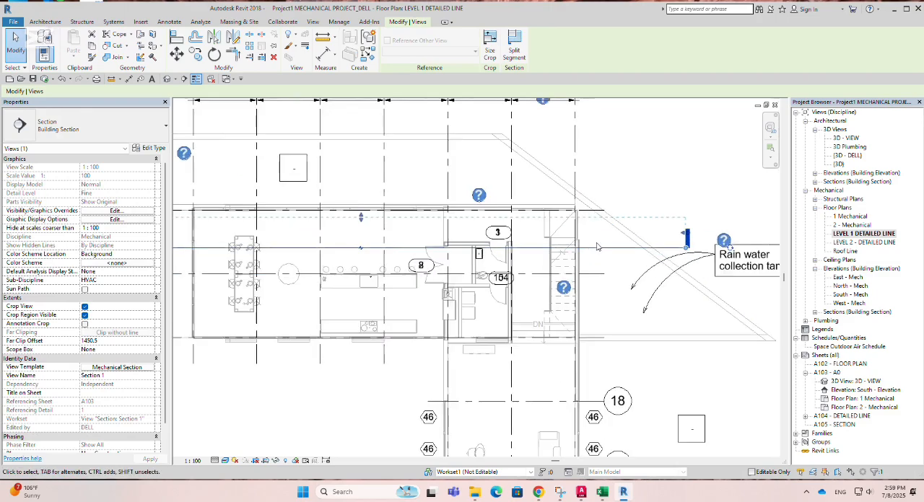
key("m")
key("a")
scroll(596, 267, "down", 2)
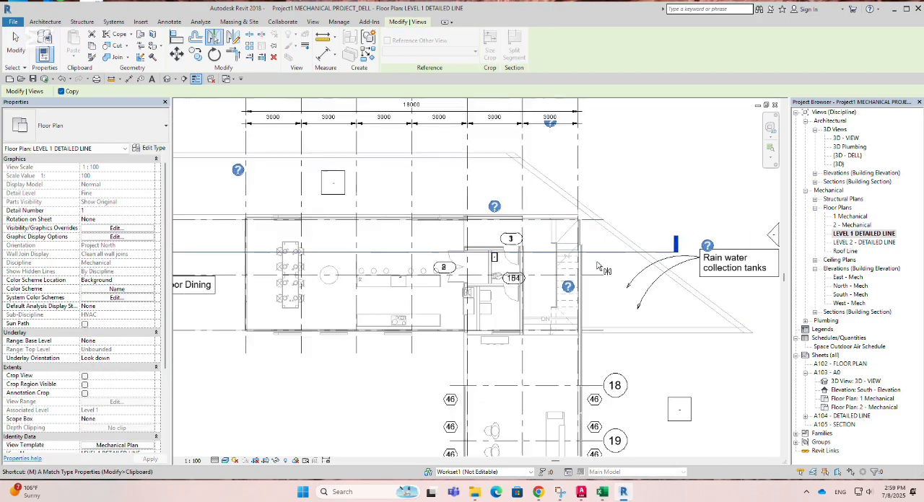
key("Escape")
scroll(601, 256, "down", 1)
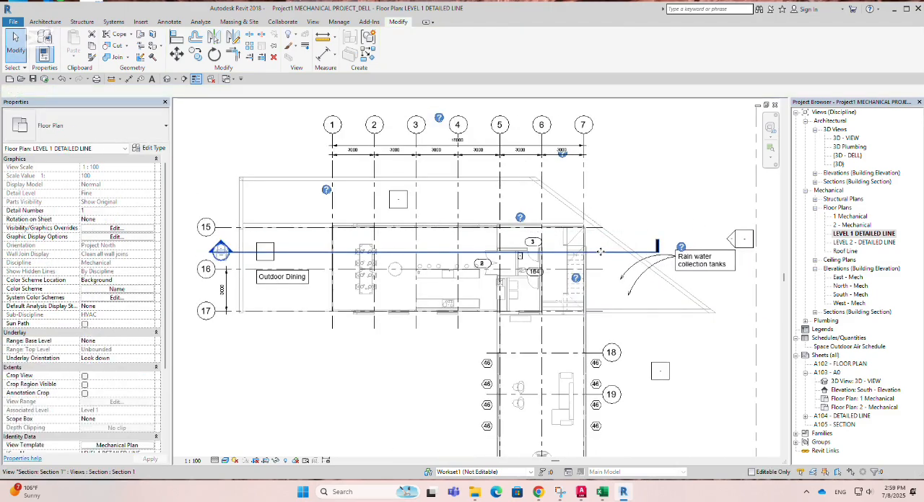
Step: Move the Section 1 line down to run just below grid 16 and pull in its far clip boundary to an offset of about 1252.7
left_click(601, 252)
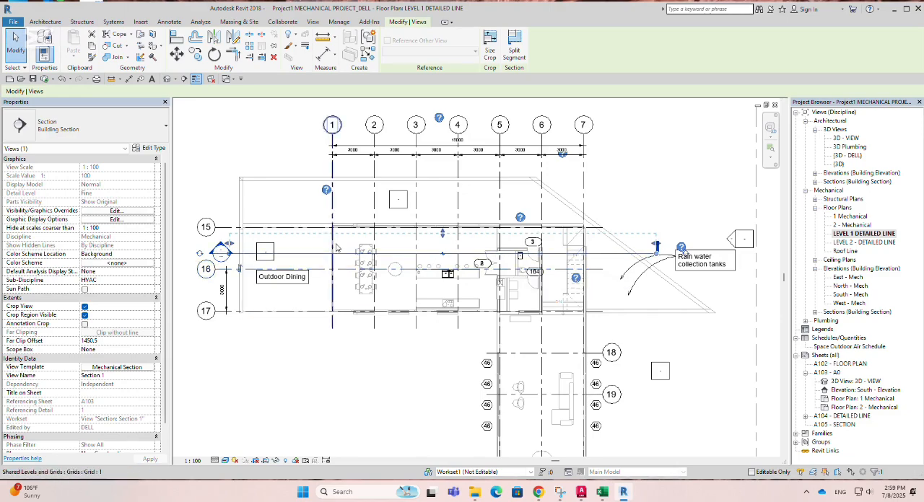
scroll(500, 243, "up", 2)
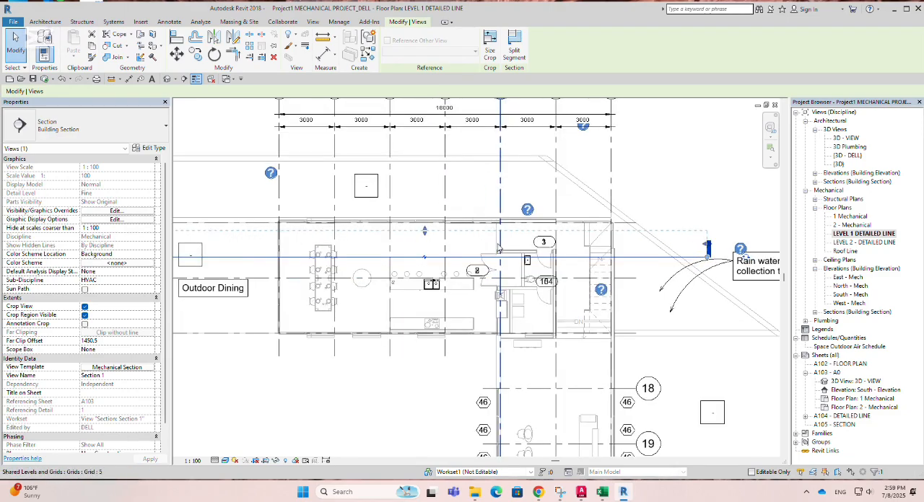
scroll(498, 245, "up", 1)
scroll(484, 244, "down", 1)
left_click_drag(485, 256, 484, 256)
key("Down")
key("Down")
key("Down")
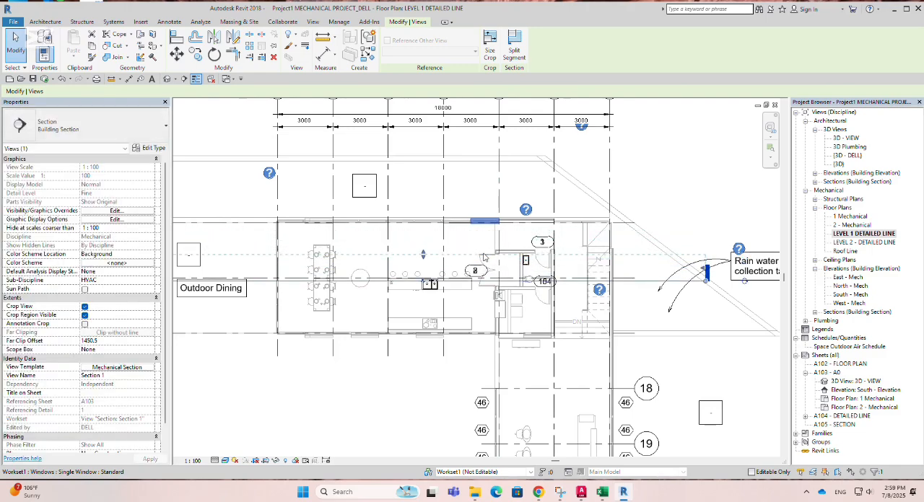
scroll(483, 258, "up", 1)
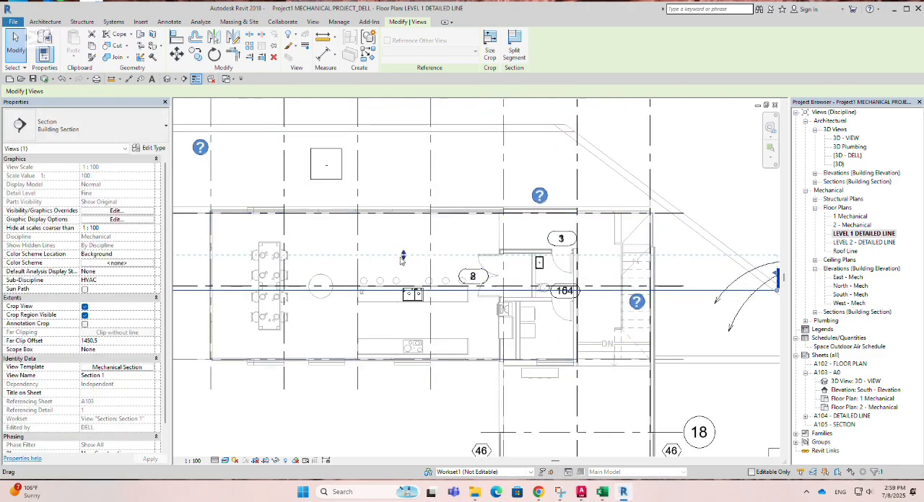
scroll(404, 263, "down", 2)
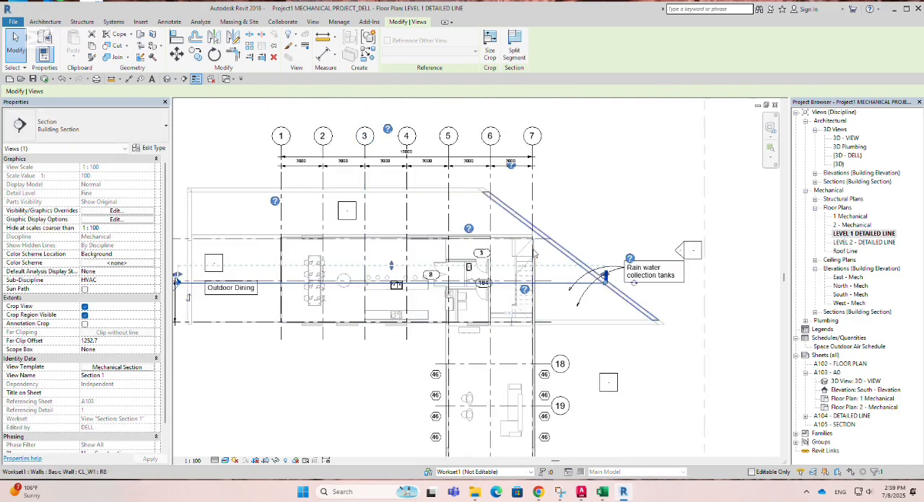
Step: Examine the relocated cut in Section 1 and locate the interior partition between grids 5 and 6 in the LEVEL 1 DETAILED LINE plan
right_click(554, 288)
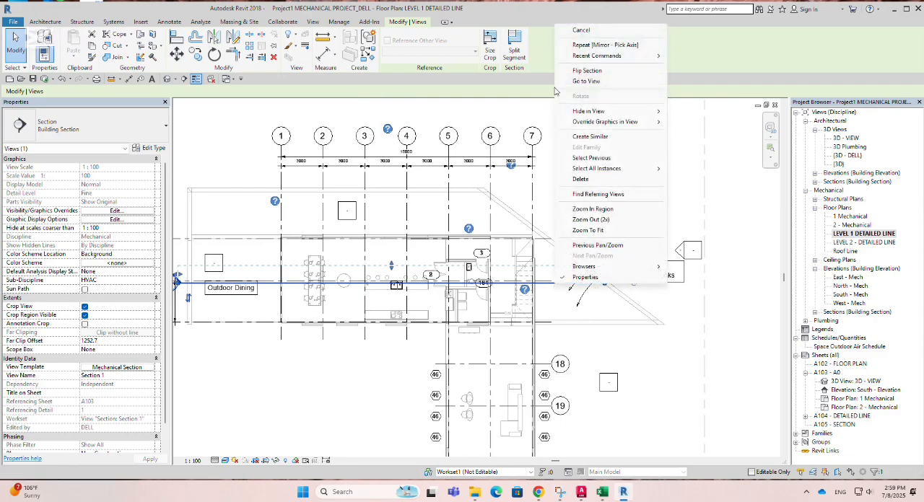
left_click(586, 82)
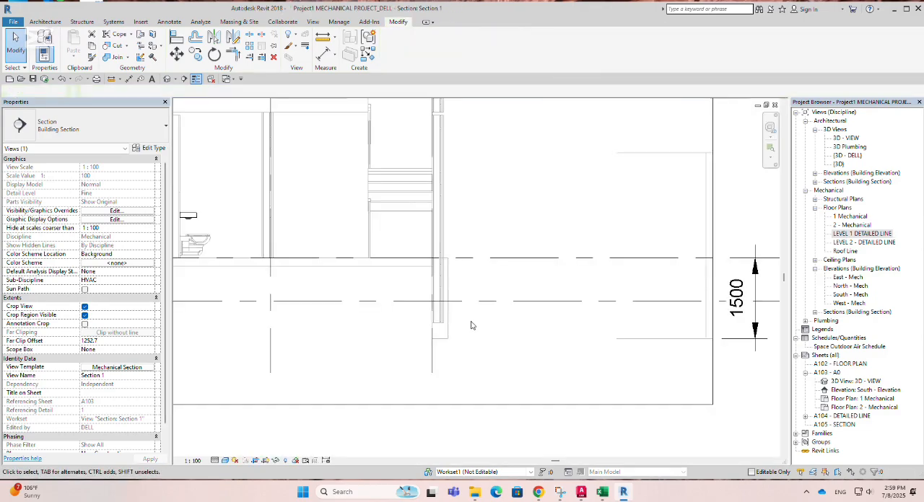
scroll(575, 317, "down", 5)
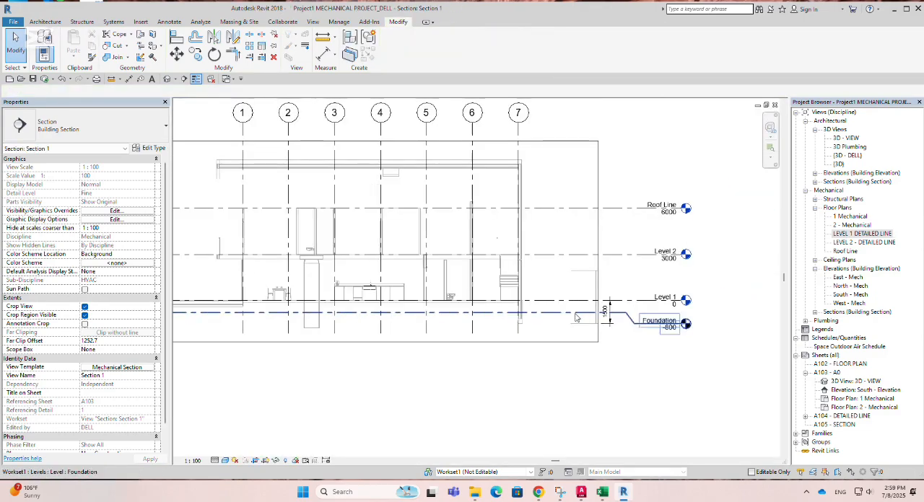
scroll(326, 293, "up", 2)
scroll(326, 294, "up", 1)
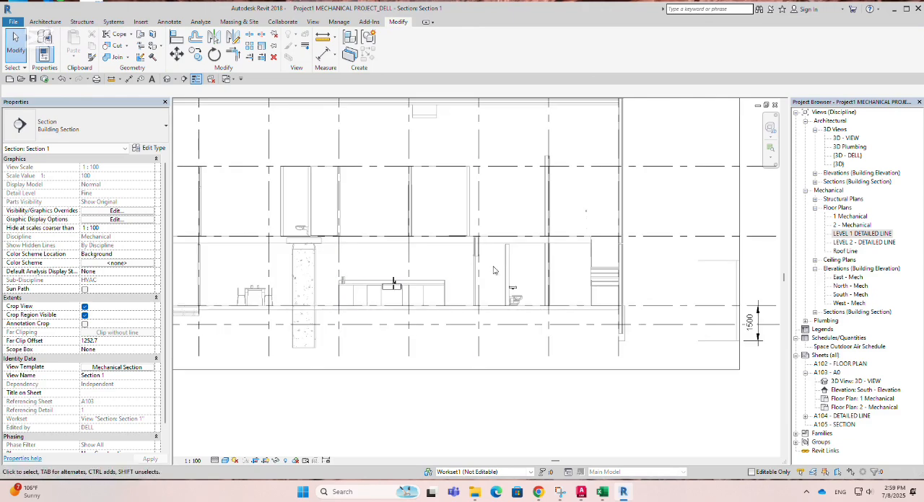
scroll(510, 266, "up", 2)
middle_click_drag(509, 267, 465, 277)
left_click(466, 276)
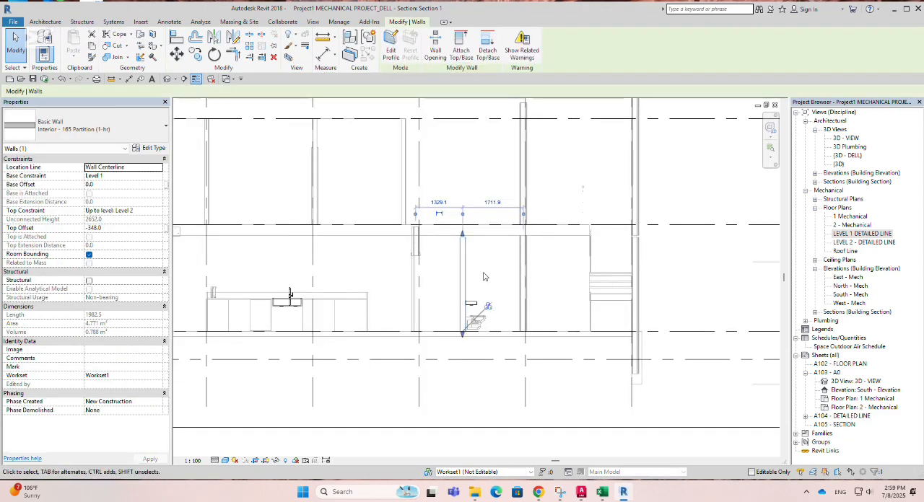
double_click(856, 235)
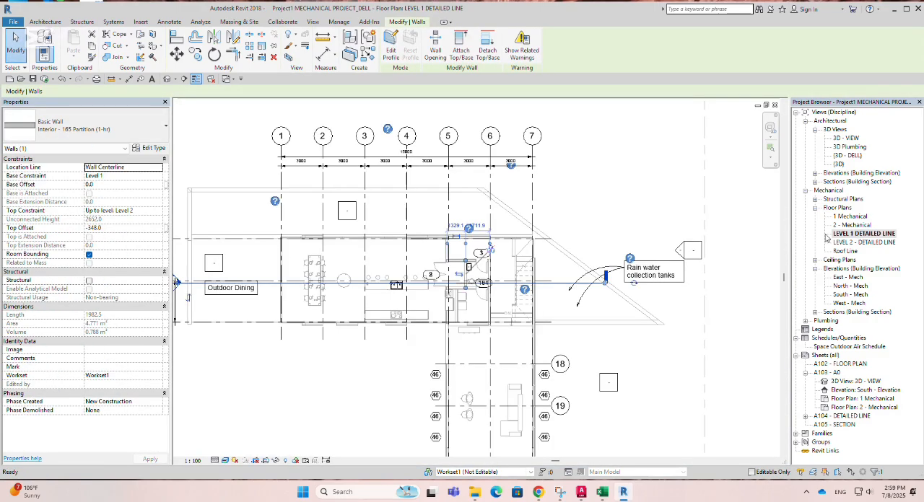
scroll(476, 273, "up", 5)
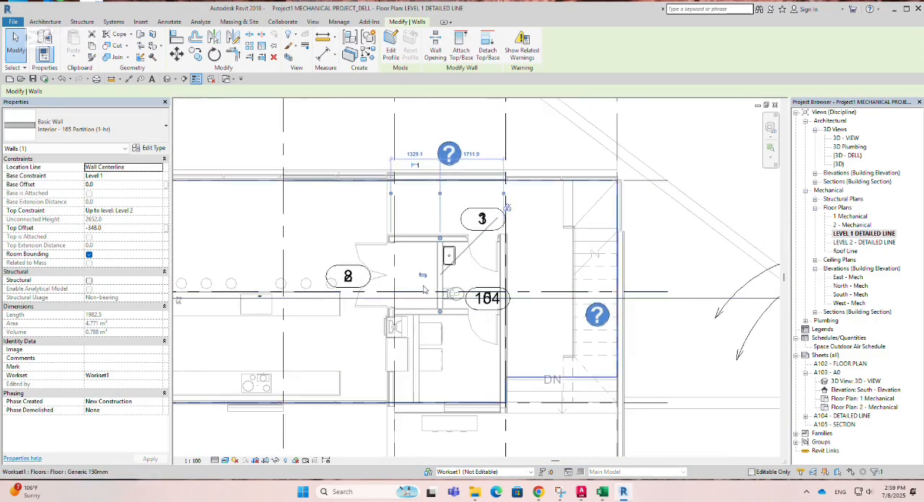
Step: Open sheet A105 - SECTION and place the Section 1 view in the sheet's upper-left area
scroll(426, 266, "up", 2)
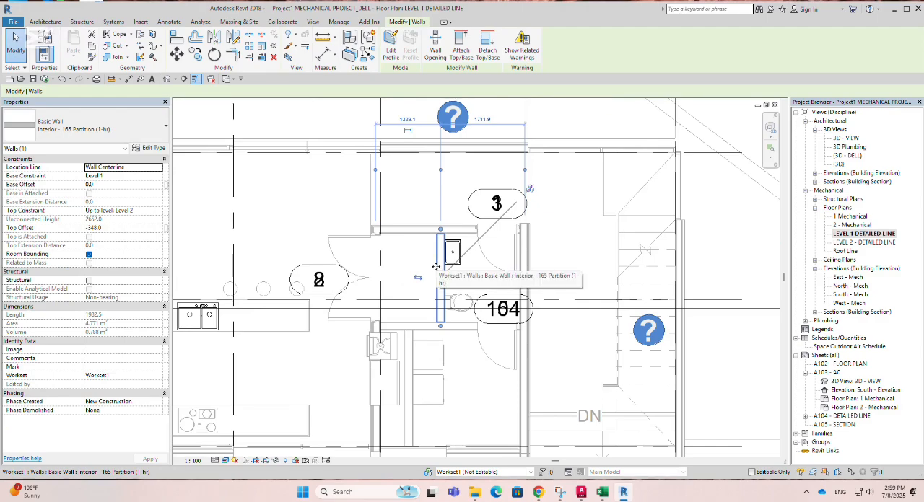
scroll(436, 267, "down", 5)
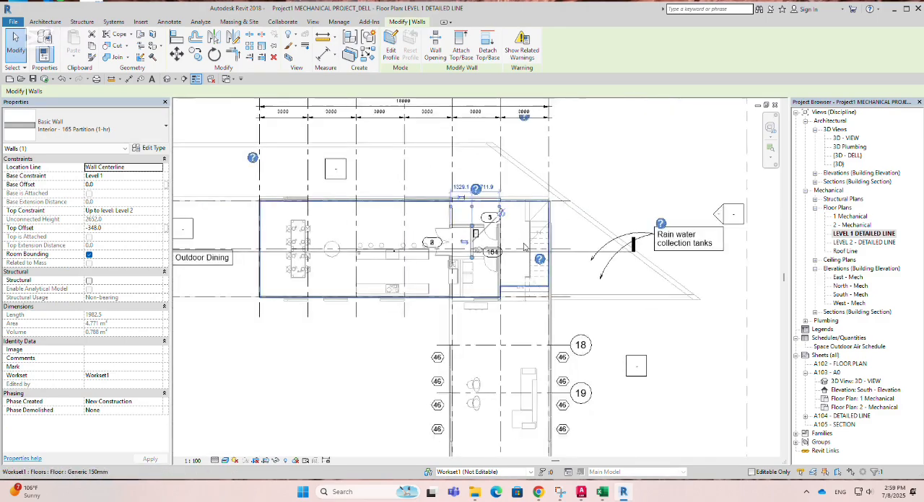
scroll(397, 255, "down", 2)
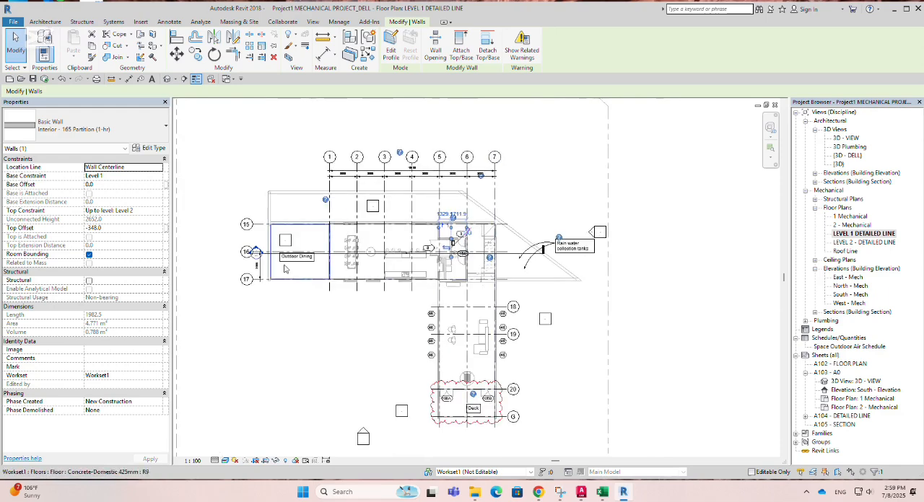
scroll(270, 259, "up", 3)
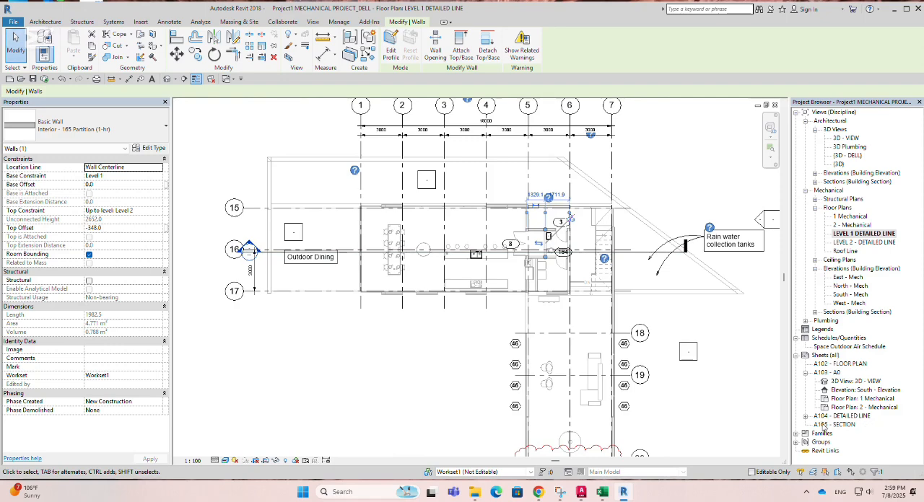
double_click(835, 425)
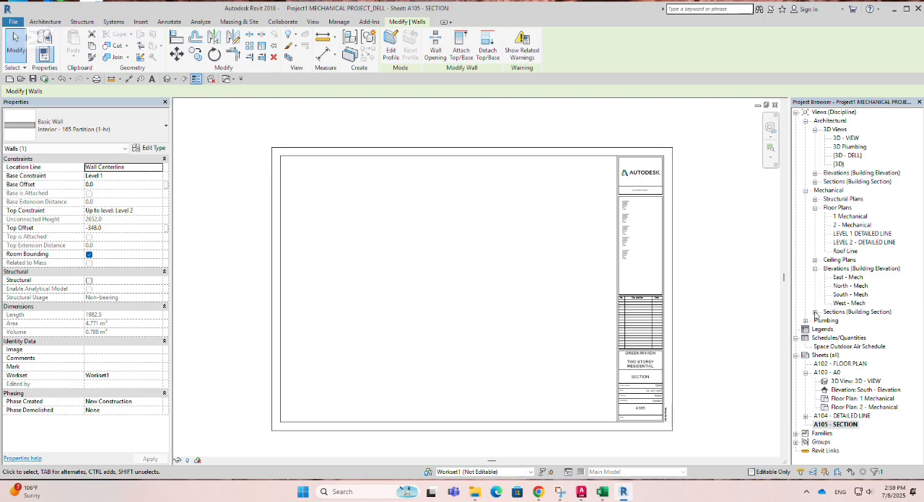
left_click(815, 312)
left_click(843, 321)
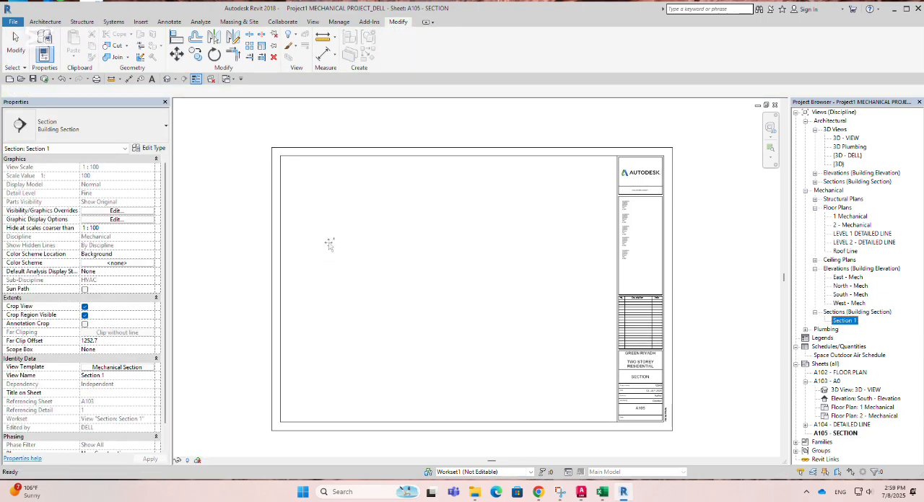
left_click_drag(363, 229, 363, 228)
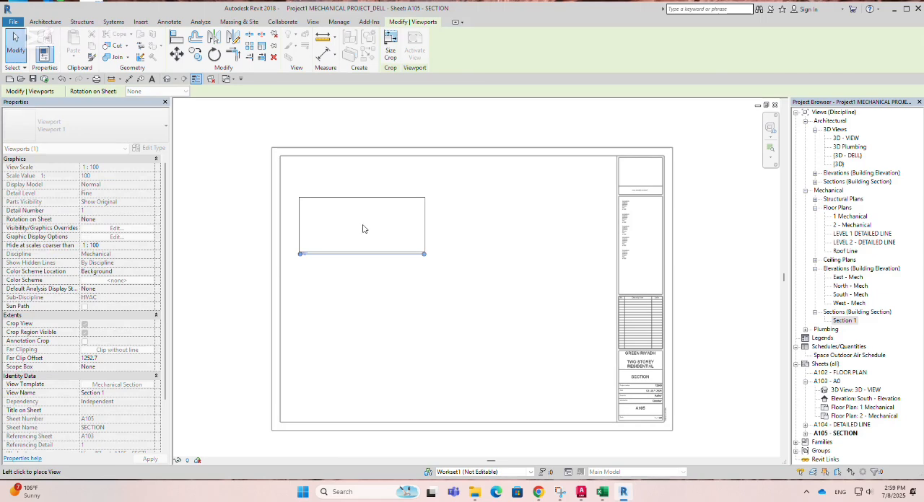
Step: Set the discipline to Coordination in the Mechanical Section view template assigned to the Section 1 viewport
scroll(365, 228, "up", 2)
left_click(368, 216)
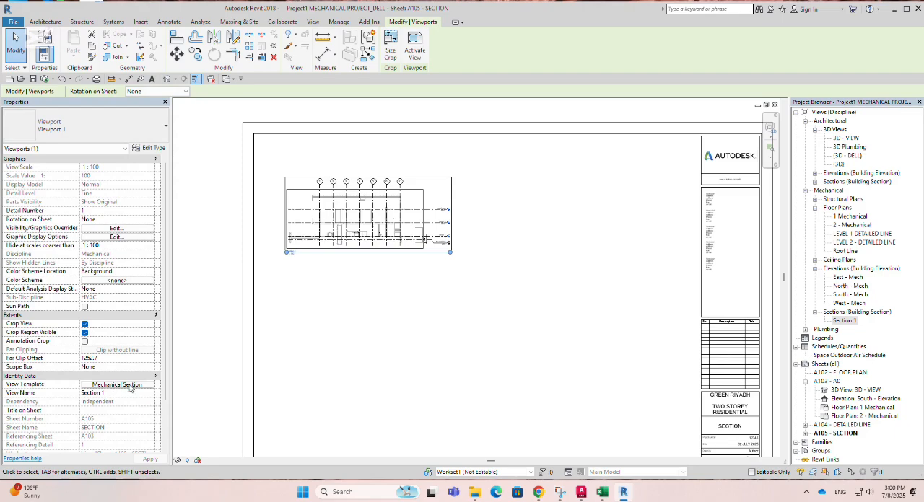
left_click(116, 385)
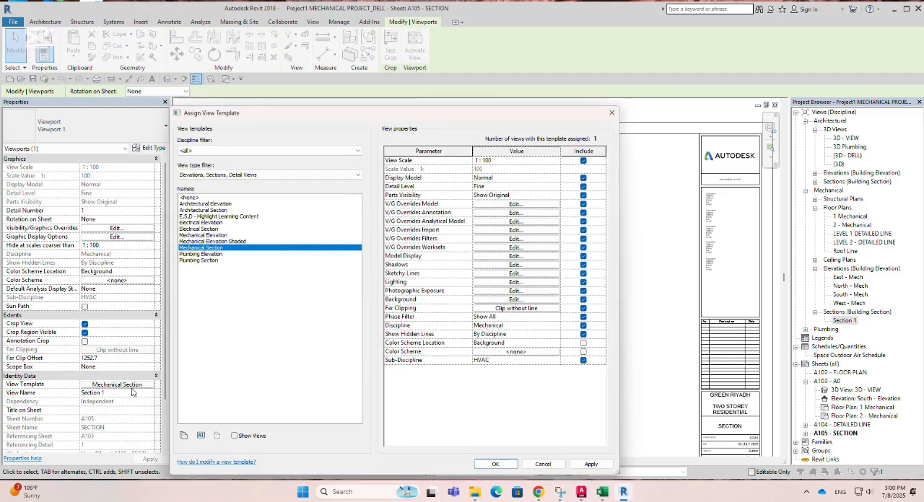
left_click(555, 326)
left_click(556, 326)
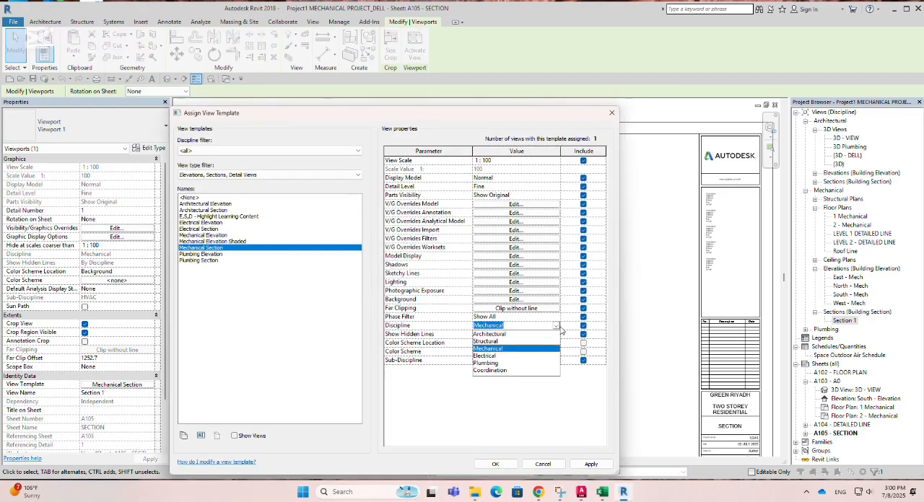
left_click(495, 370)
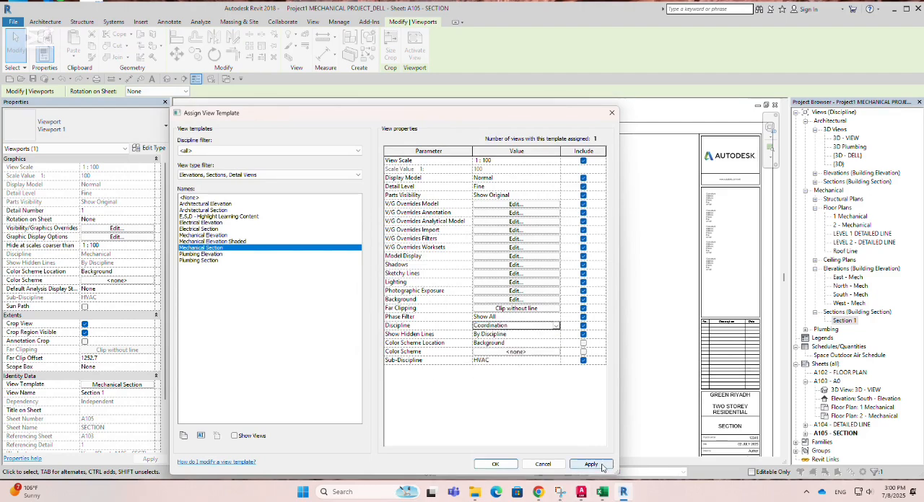
left_click(556, 327)
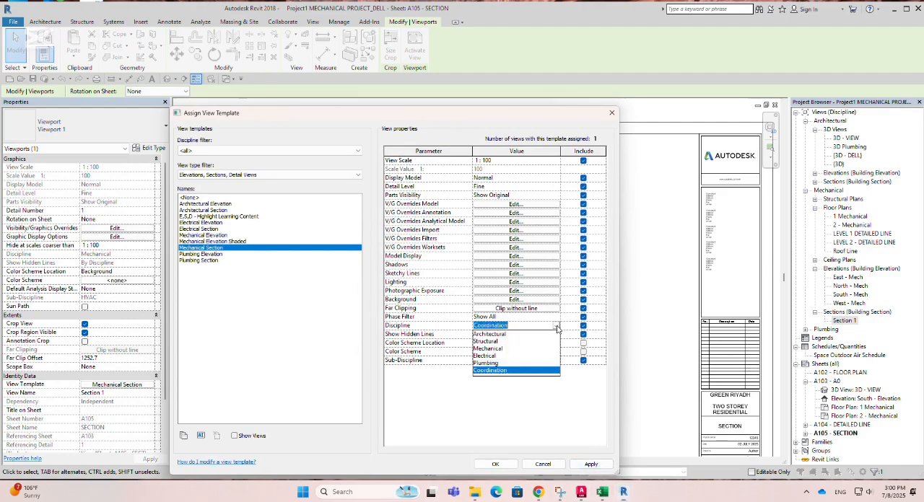
left_click(556, 329)
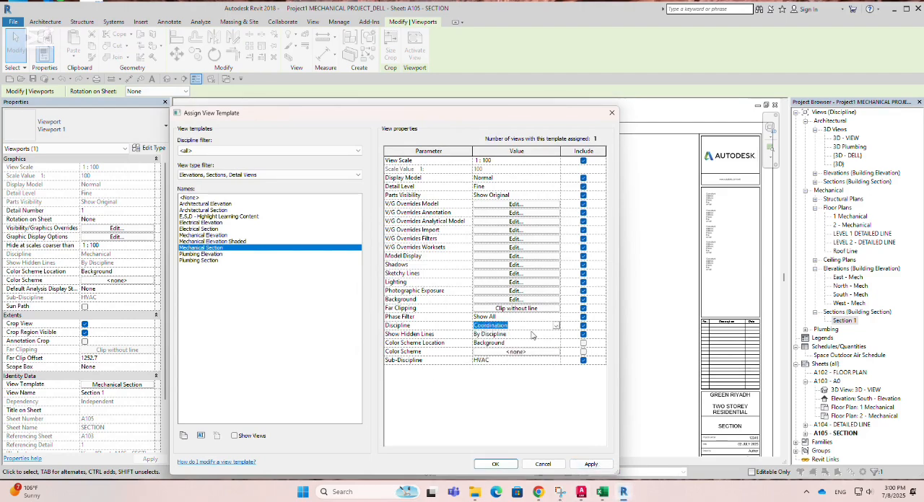
left_click(591, 466)
left_click(495, 464)
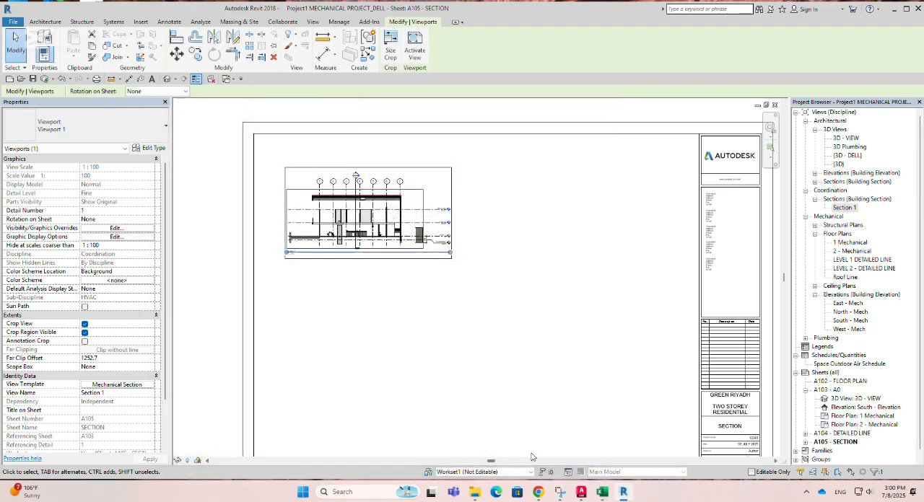
Step: Move the Section 1 view title on the sheet slightly down, away from the section's crop boundary
scroll(401, 215, "up", 4)
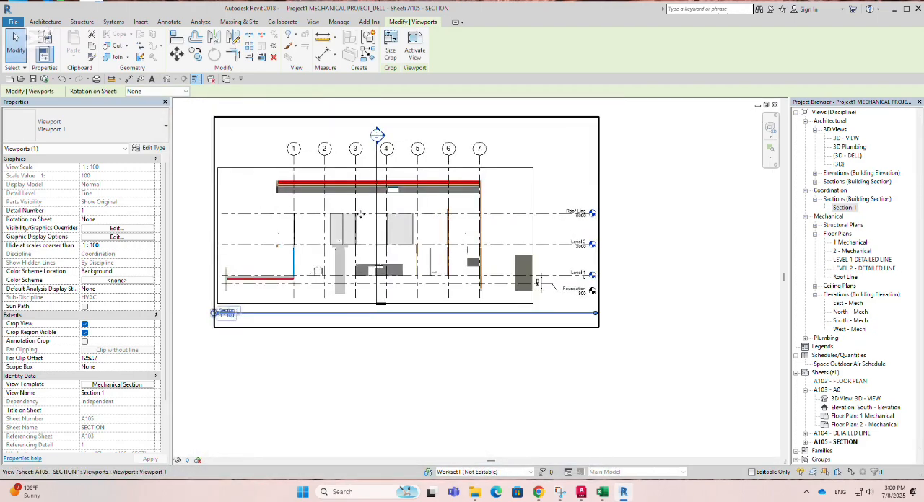
scroll(319, 246, "up", 2)
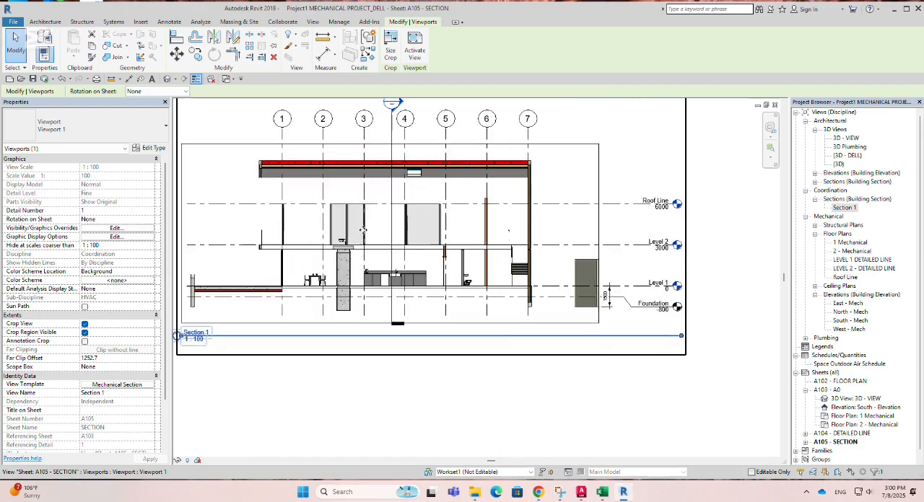
scroll(427, 246, "down", 4)
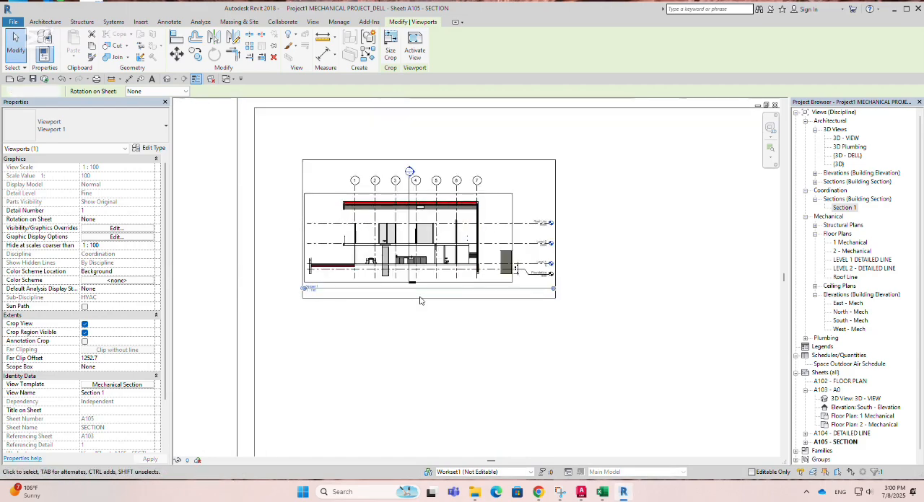
left_click(383, 301)
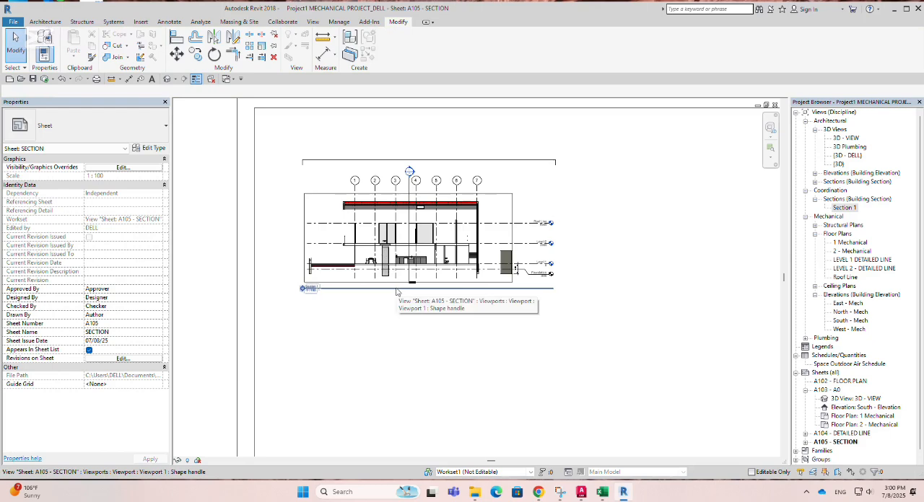
left_click(396, 292)
scroll(433, 358, "down", 2)
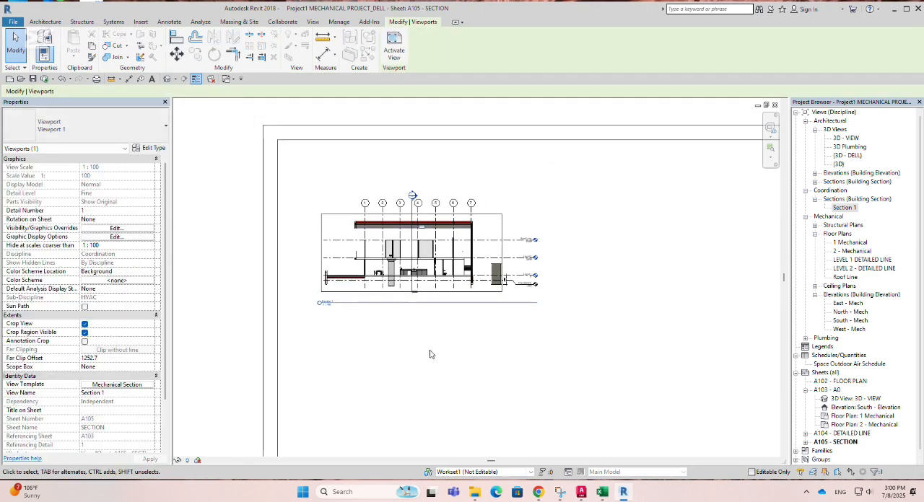
left_click(430, 367)
Step: Change the Section 1 viewport type to Title w Line
scroll(398, 332, "up", 2)
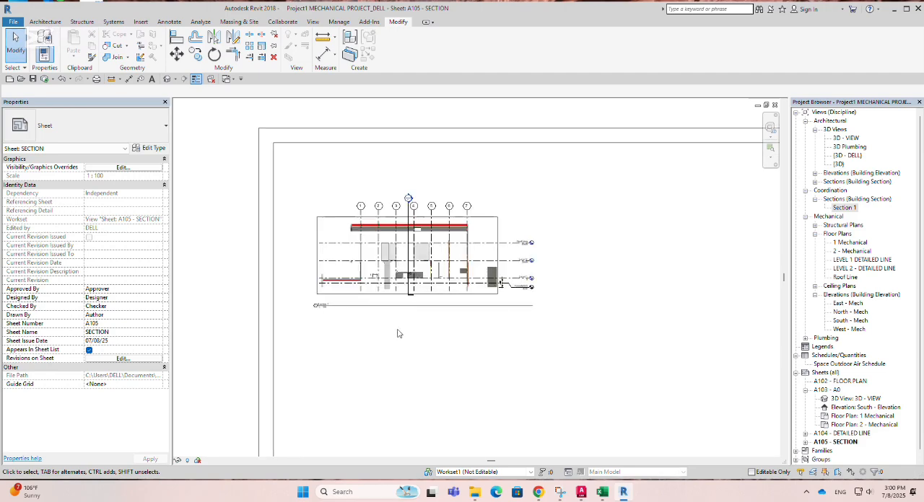
left_click(397, 308)
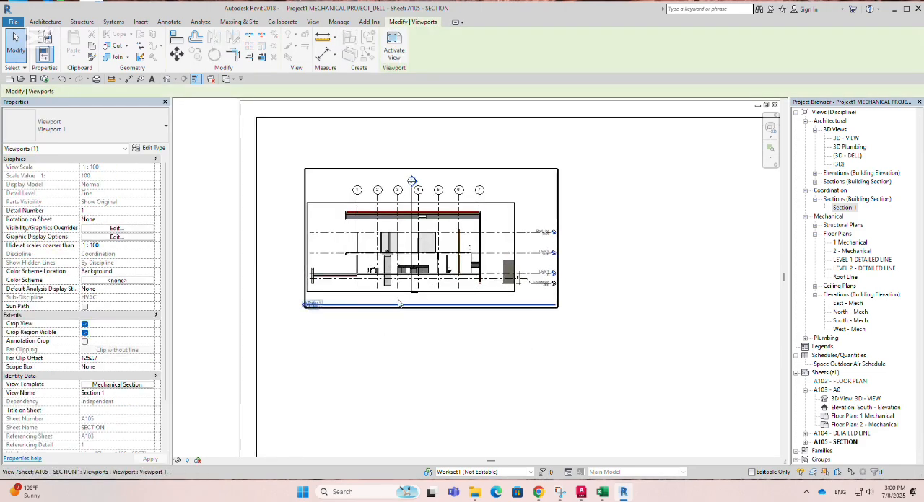
scroll(425, 307, "up", 3)
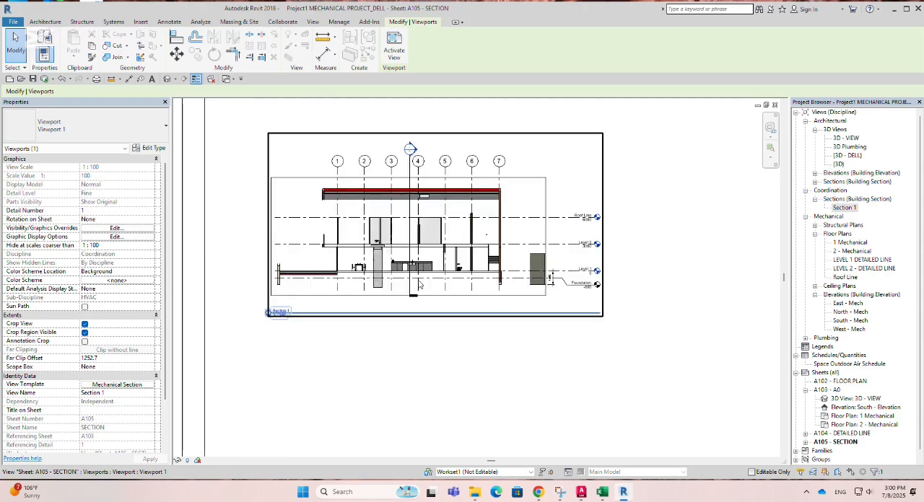
scroll(434, 315, "down", 3)
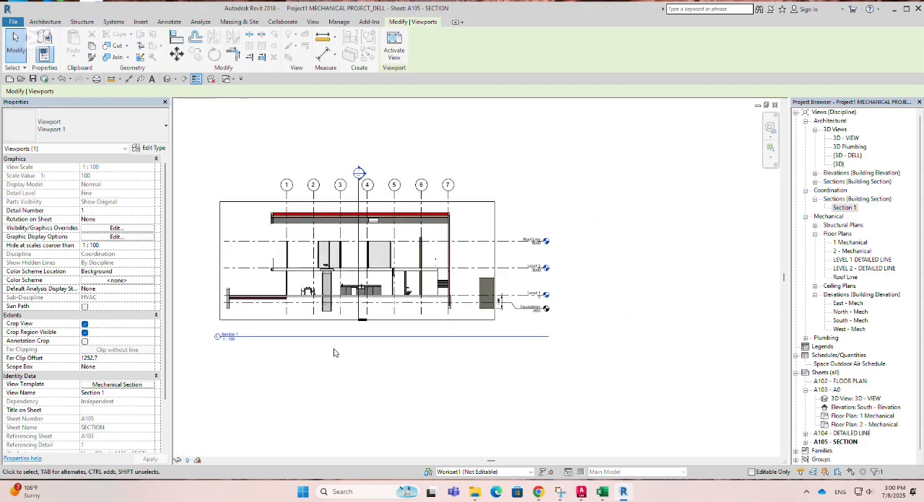
key("Escape")
left_click(281, 336)
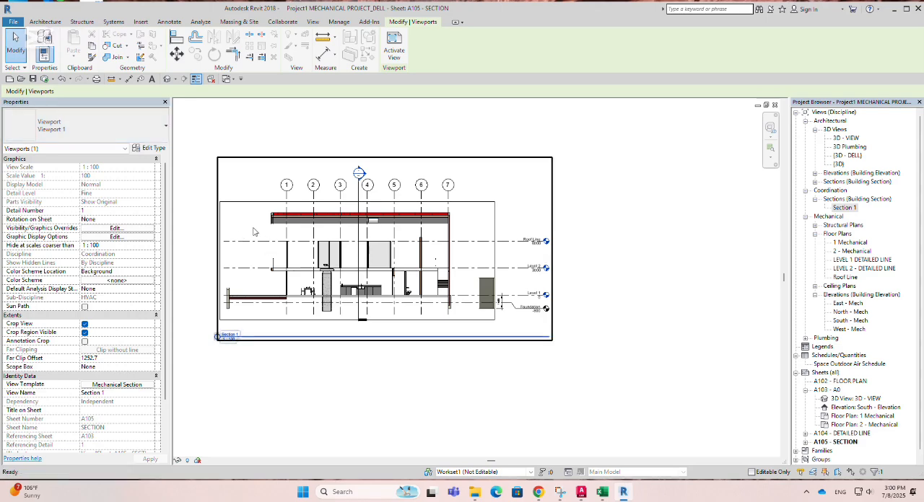
key("Escape")
left_click(243, 191)
left_click(20, 128)
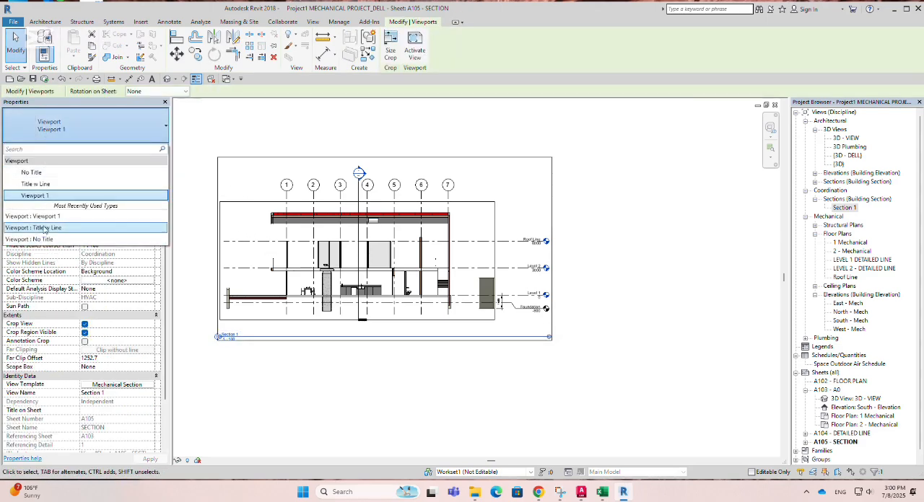
left_click(34, 227)
left_click(317, 379)
scroll(306, 289, "down", 2)
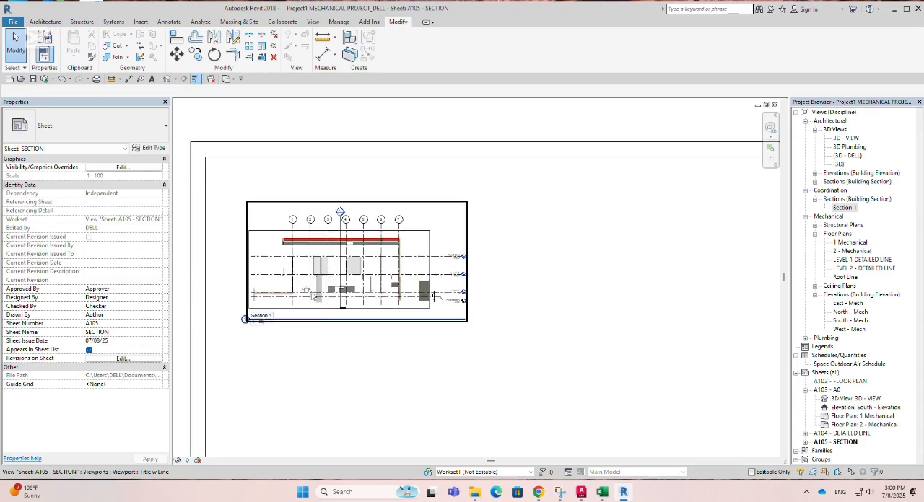
Step: Move the restyled Section 1 title farther below the section on the sheet
left_click(317, 321)
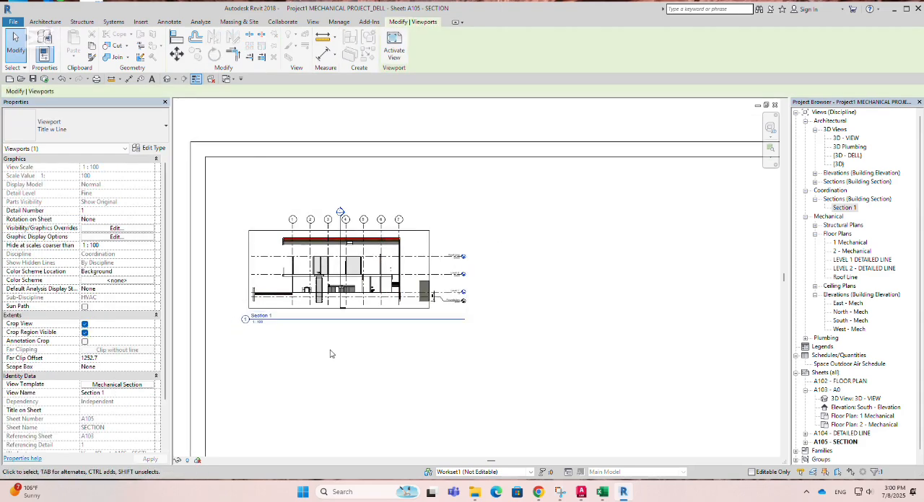
scroll(337, 354, "down", 2)
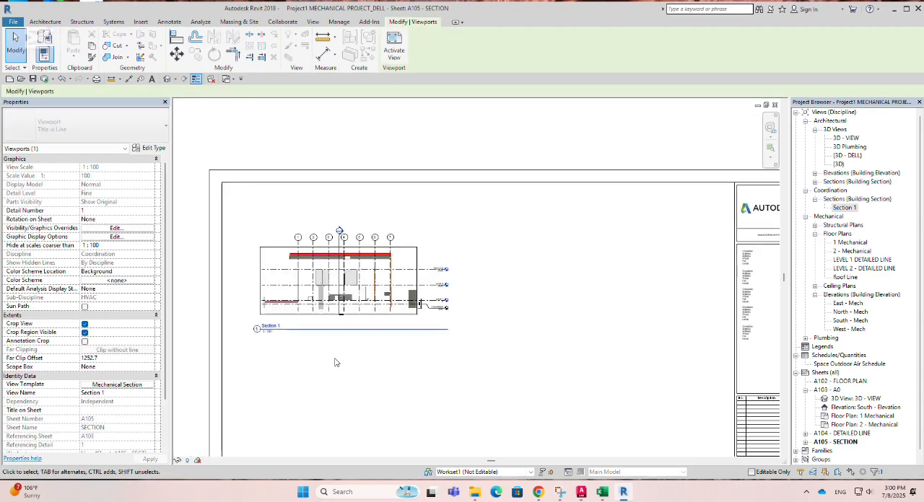
scroll(340, 344, "up", 2)
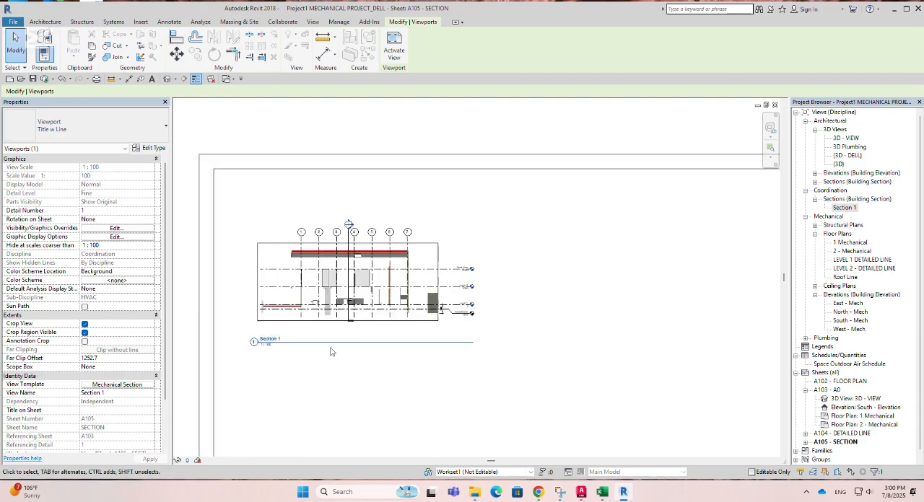
key("Escape")
Step: Shorten the Section 1 title line so it extends only just beyond the title text
left_click(359, 343)
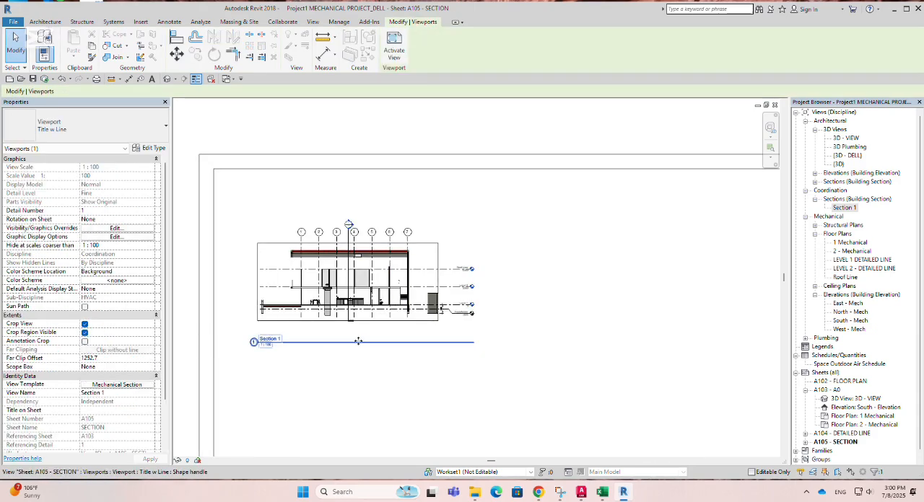
key("Escape")
left_click(355, 335)
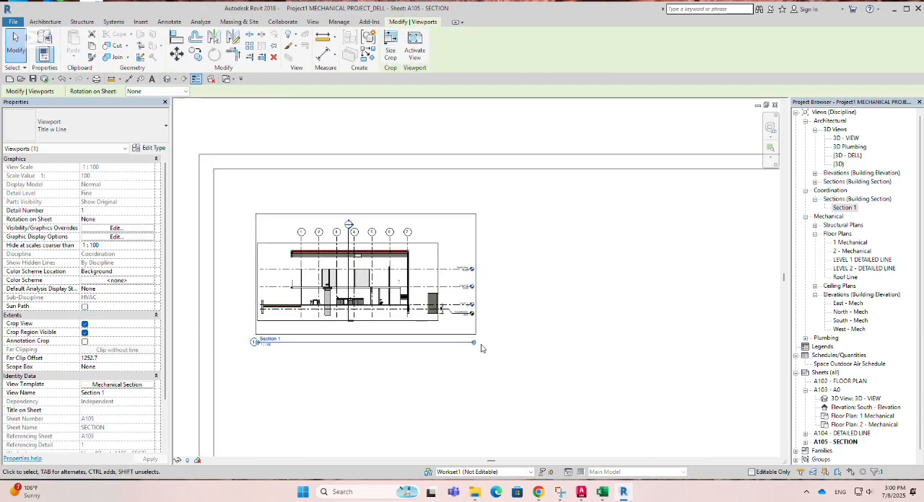
left_click_drag(481, 348, 287, 350)
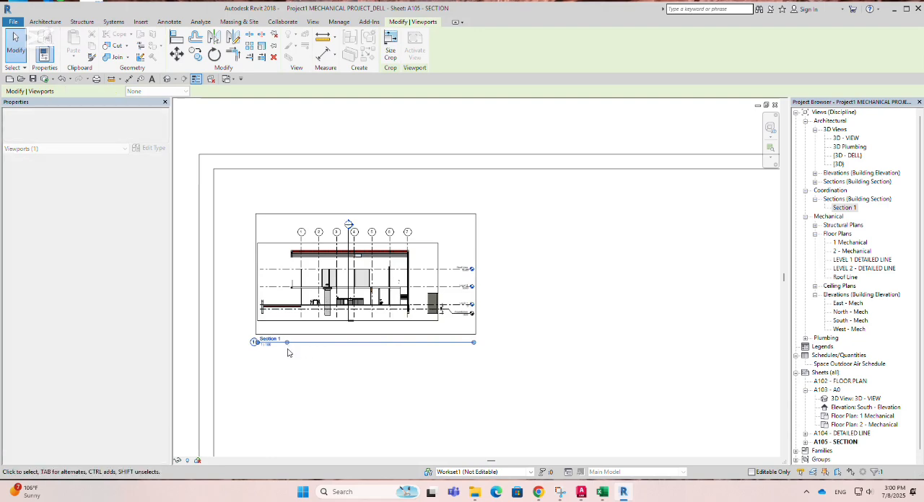
Step: Nudge the Section 1 title slightly down and to the right so it sits centred beneath the section on the sheet
scroll(371, 408, "down", 1)
left_click(370, 415)
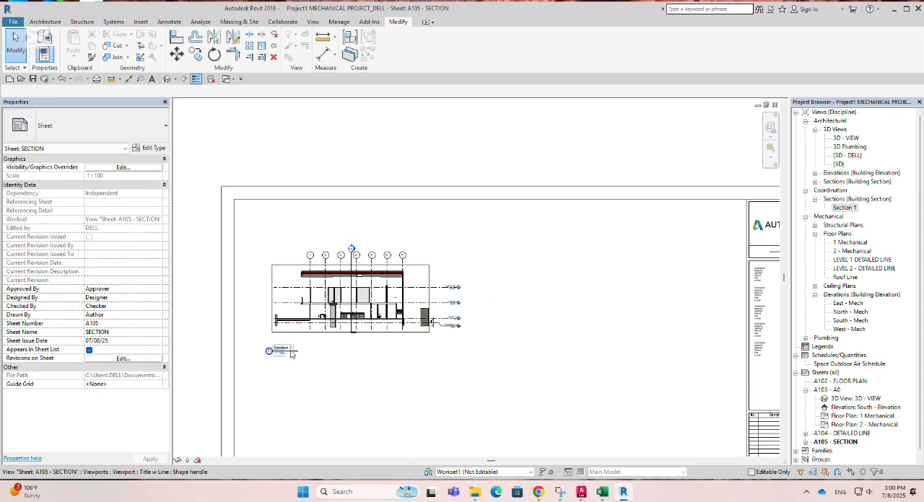
left_click(283, 350)
key("Down")
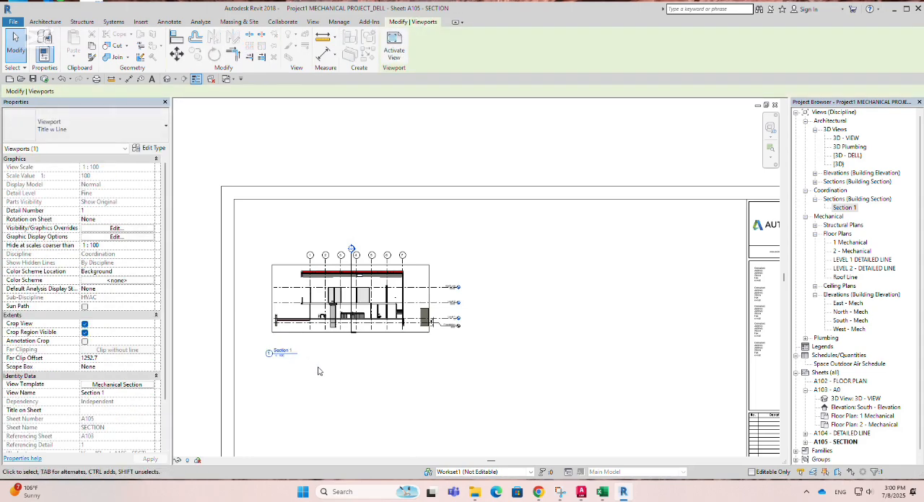
key("Right")
key("Right")
key("Right")
key("Right")
key("Right")
key("Right")
key("Right")
key("Right")
key("Right")
key("Right")
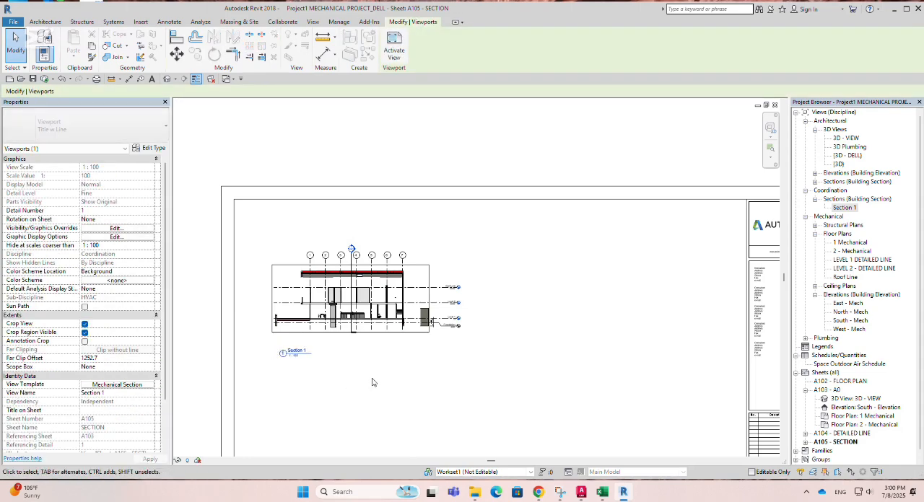
key("Right")
key("Right")
key("Right")
key("Right")
key("Right")
key("Right")
key("Right")
key("Right")
key("Right")
key("Right")
key("Right")
key("Right")
key("Right")
key("Right")
key("Right")
key("Right")
key("Right")
key("Right")
key("Right")
key("Right")
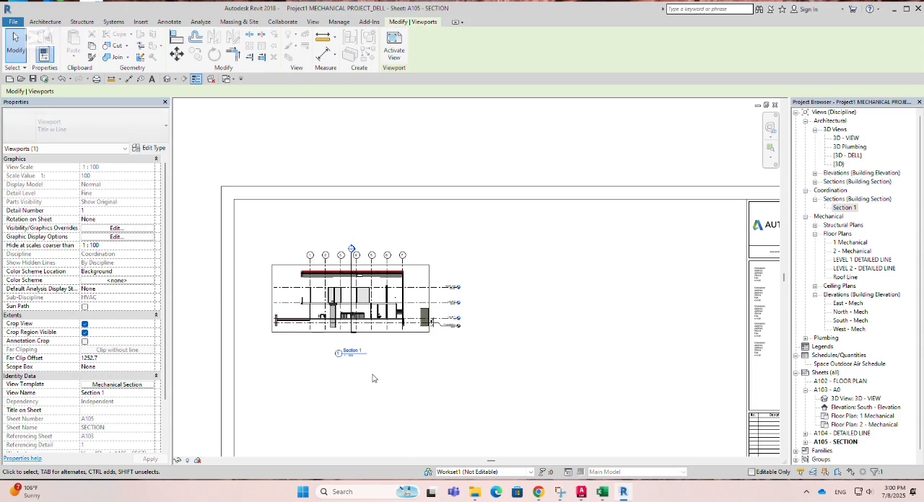
left_click(592, 313)
scroll(374, 233, "down", 3)
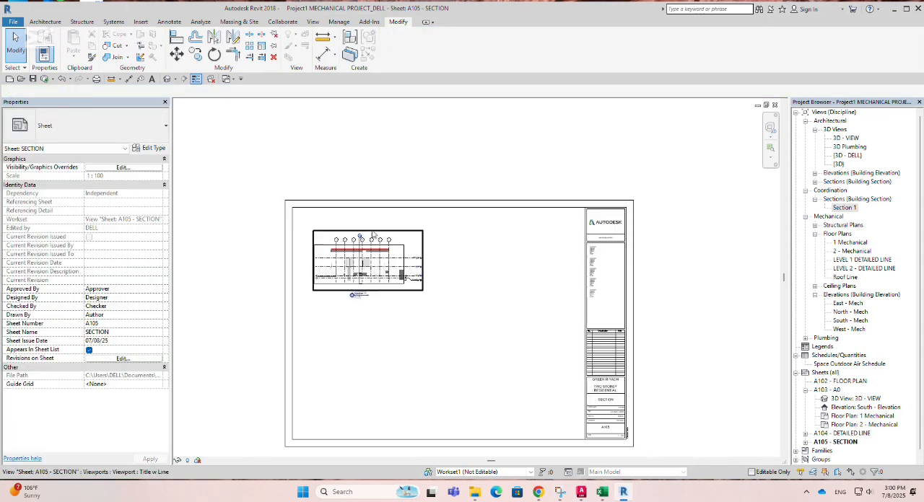
scroll(376, 253, "up", 2)
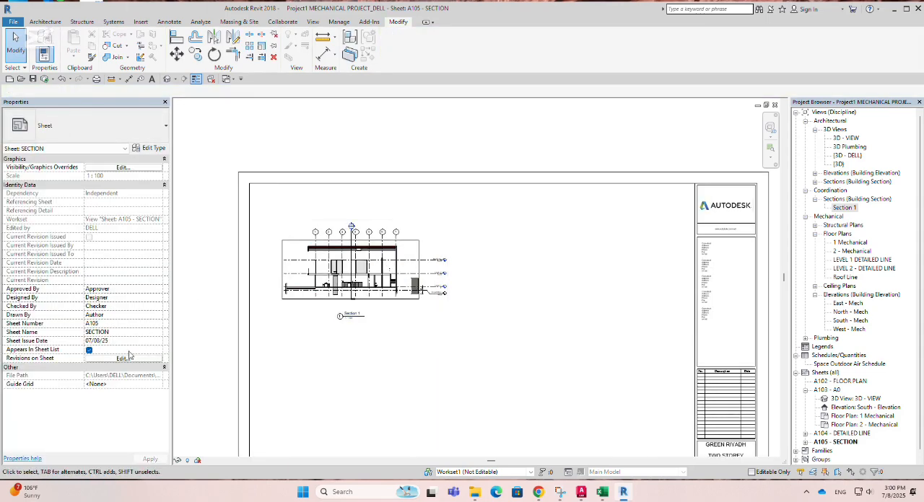
scroll(379, 244, "up", 2)
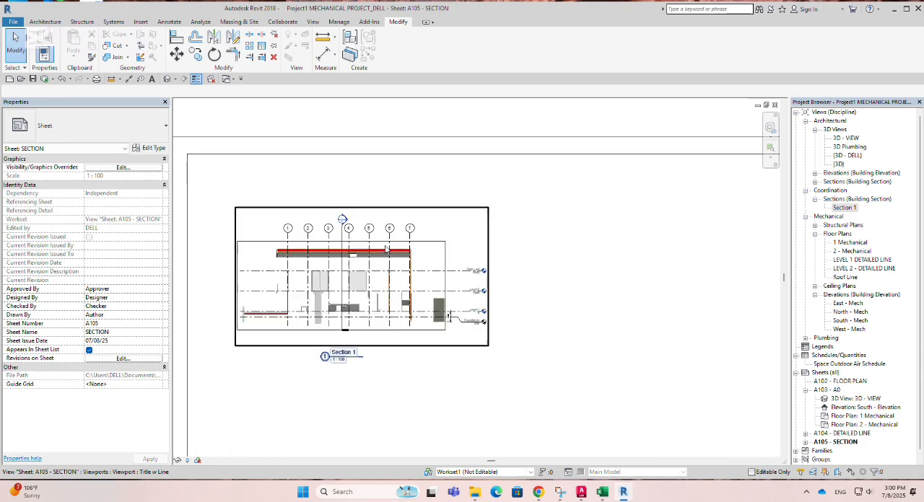
scroll(383, 246, "down", 2)
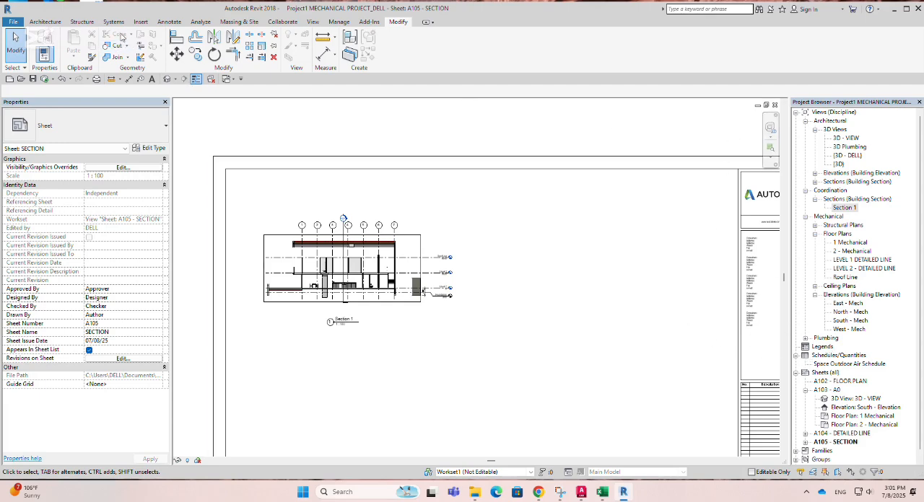
Step: Tile the open views, fit more of the LEVEL 1 DETAILED LINE floor plan into its window, and maximize that plan
left_click(315, 24)
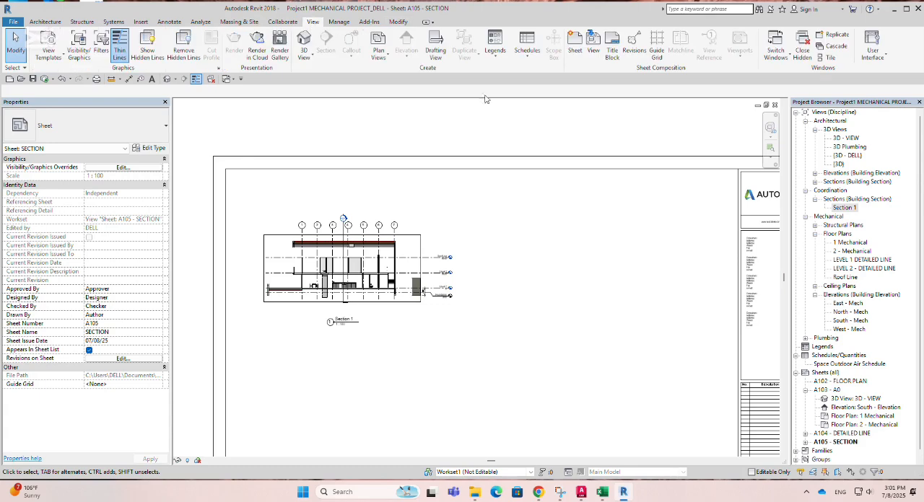
left_click(827, 58)
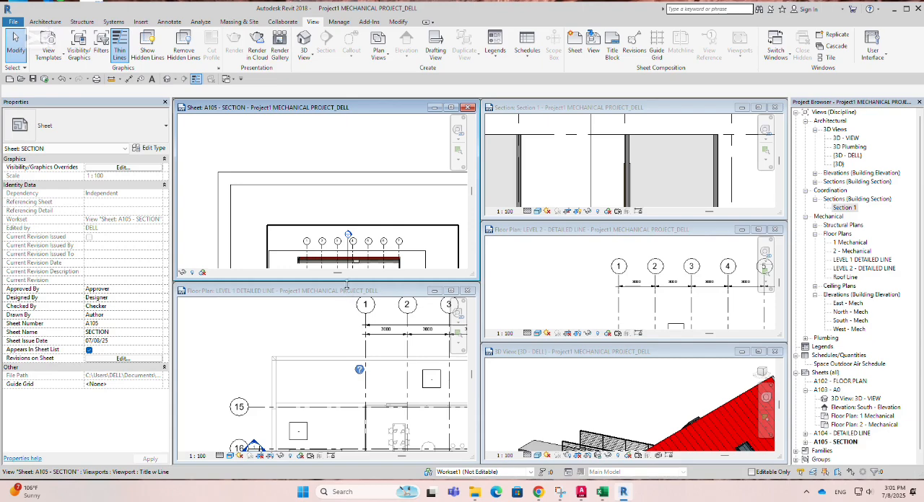
scroll(242, 415, "down", 3)
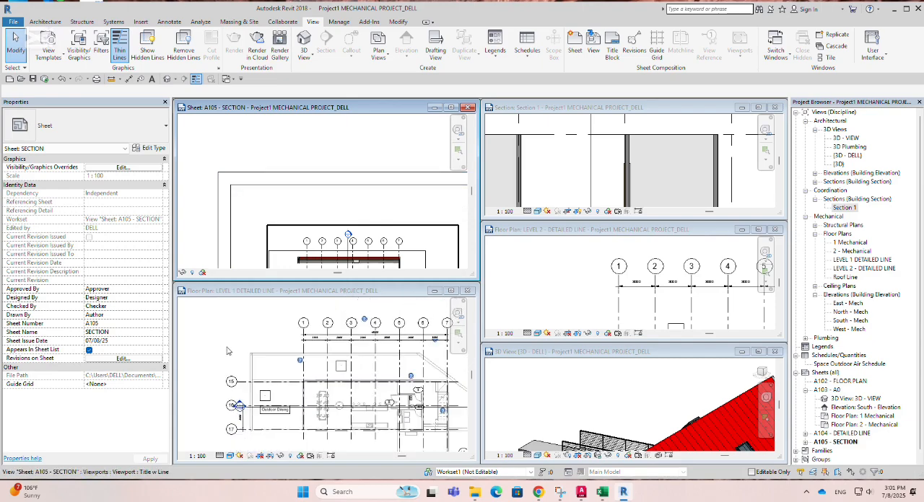
scroll(227, 350, "down", 3)
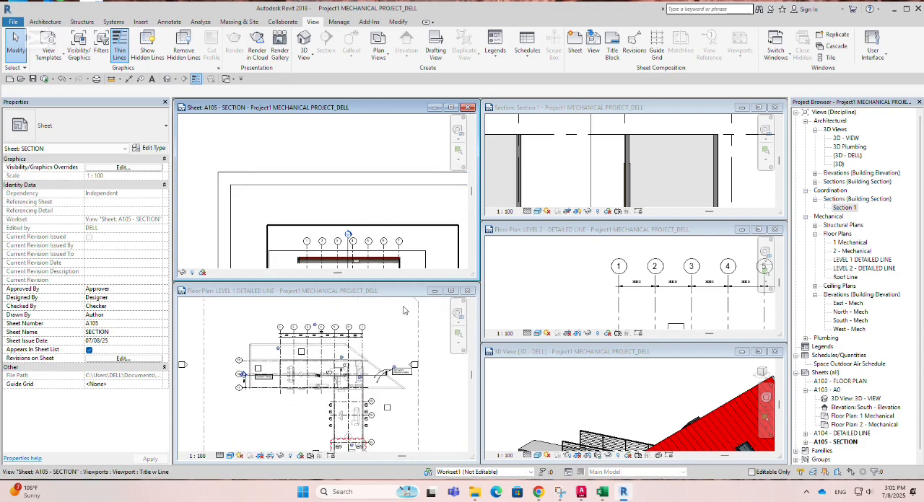
mouse_move(451, 292)
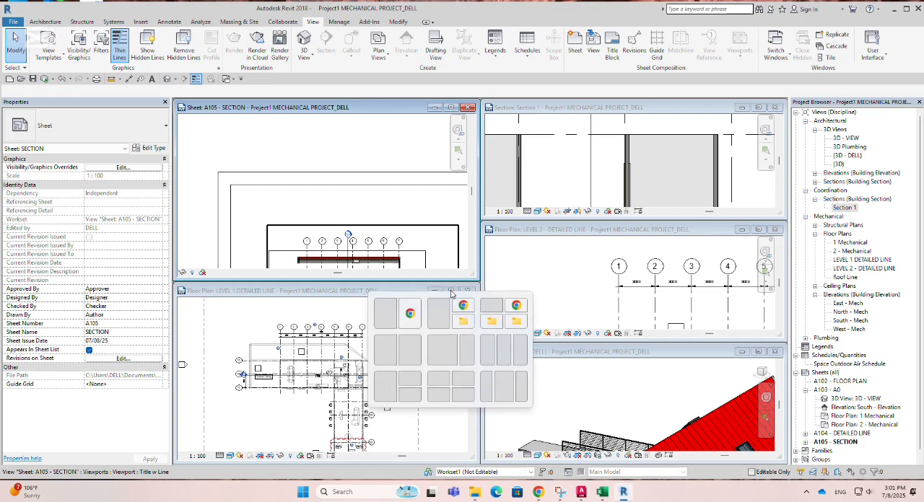
left_click(451, 290)
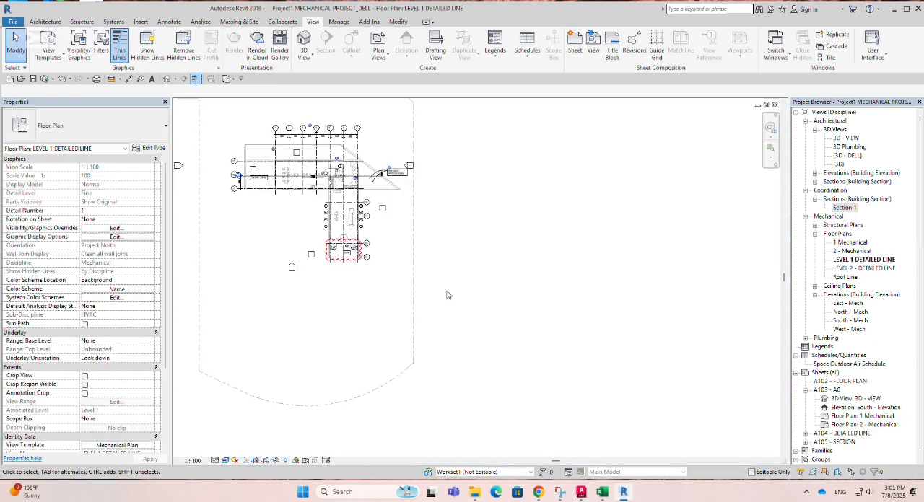
Step: Compare the detail and sheet numbers in the section marker near grid 16 with sheet A105 - SECTION in the Project Browser
scroll(220, 147, "up", 8)
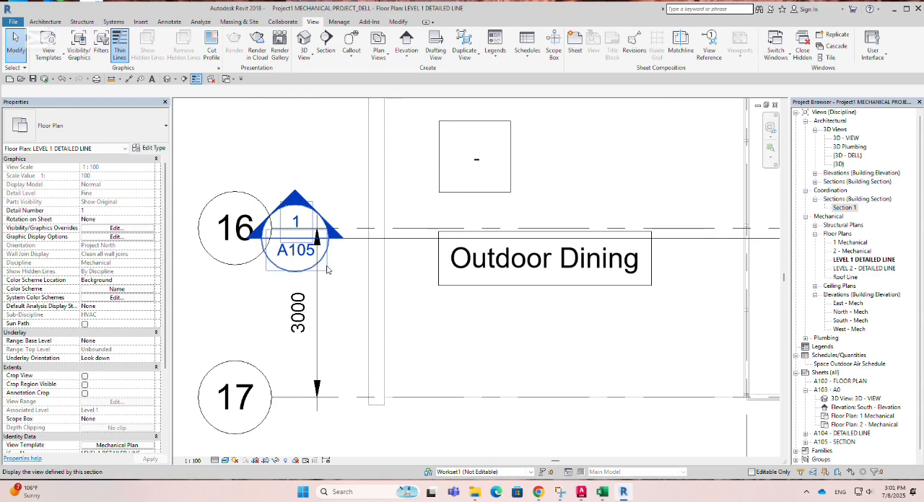
scroll(831, 440, "down", 1)
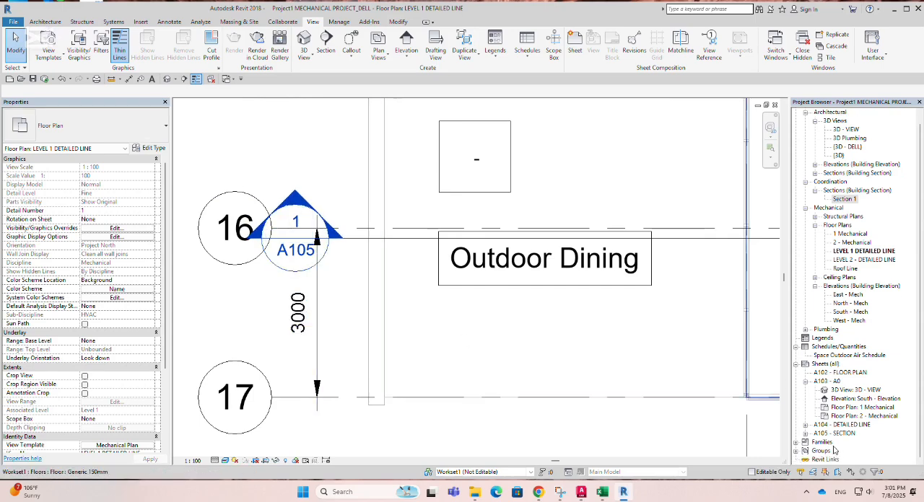
left_click(837, 434)
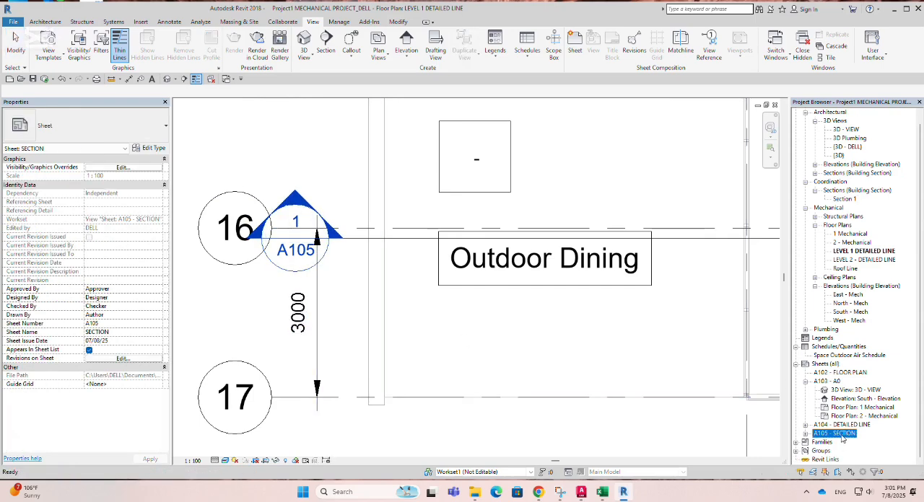
Step: Move the Section 1 line upward on the Level 1 plan so it runs between grids 15 and 16
scroll(354, 241, "down", 2)
left_click(347, 252)
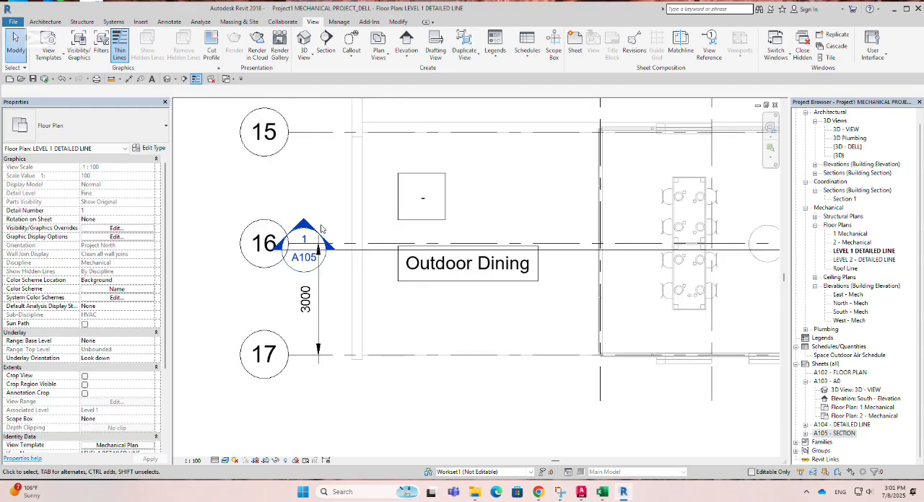
left_click(346, 253)
scroll(326, 282, "down", 1)
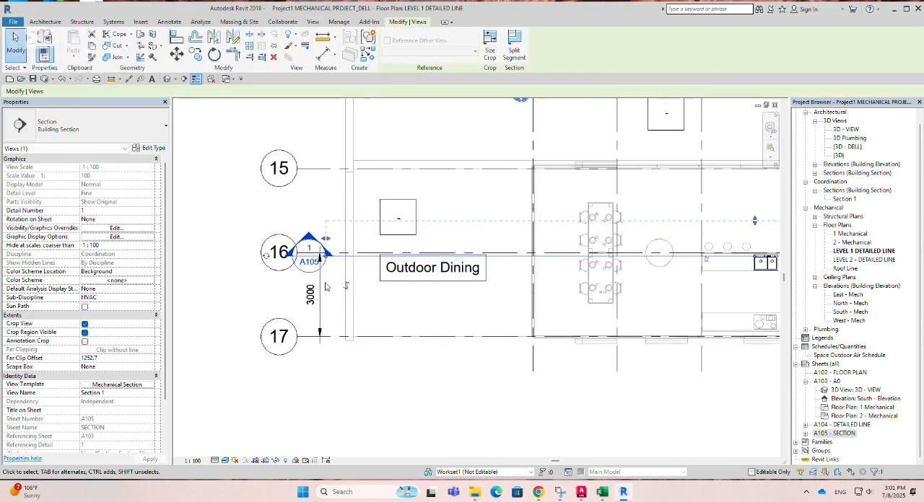
key("Up")
key("Up")
key("Up")
key("Up")
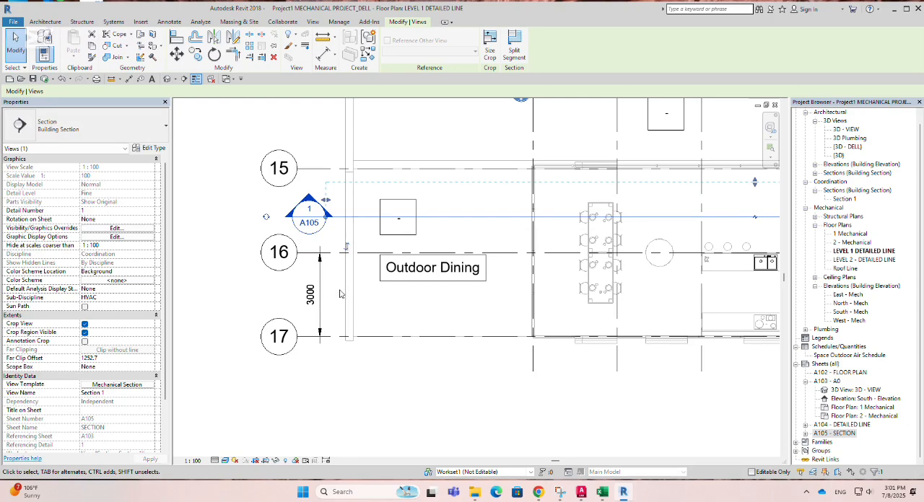
Step: Select sheet A105 - SECTION in the Project Browser and view the relocated section line across the Level 1 plan
left_click(844, 433)
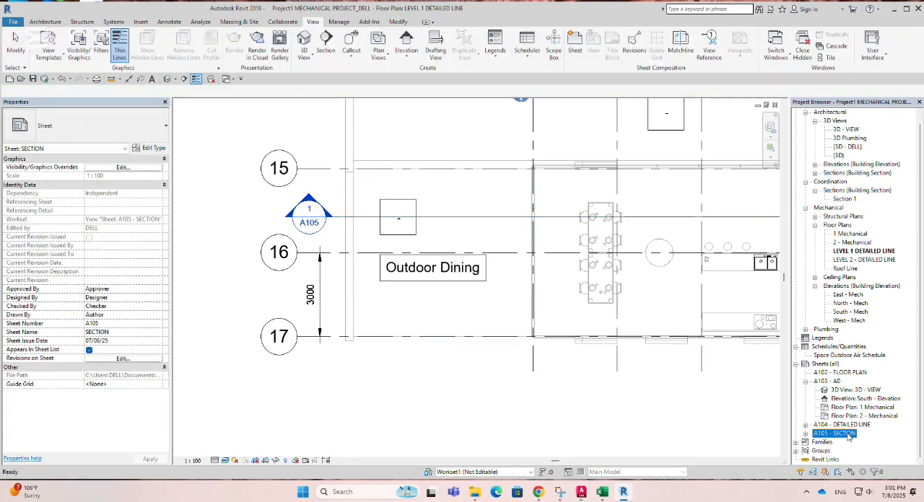
scroll(411, 383, "down", 1)
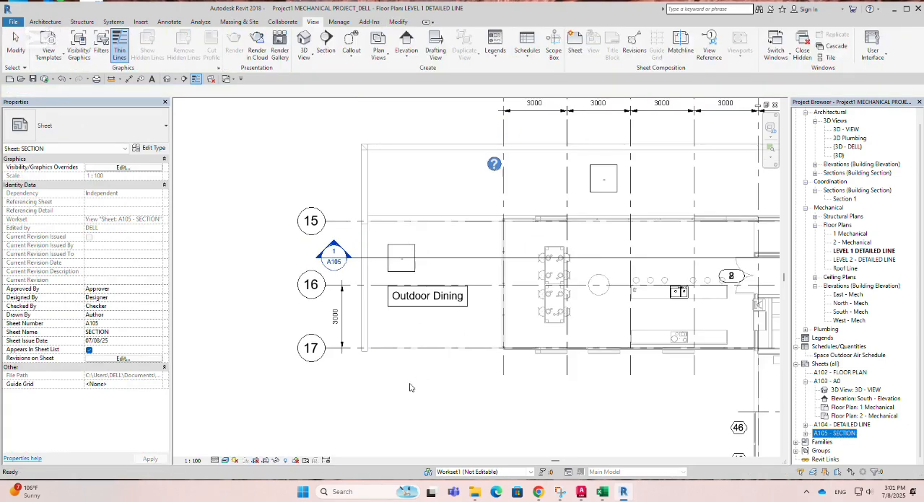
scroll(288, 390, "down", 1)
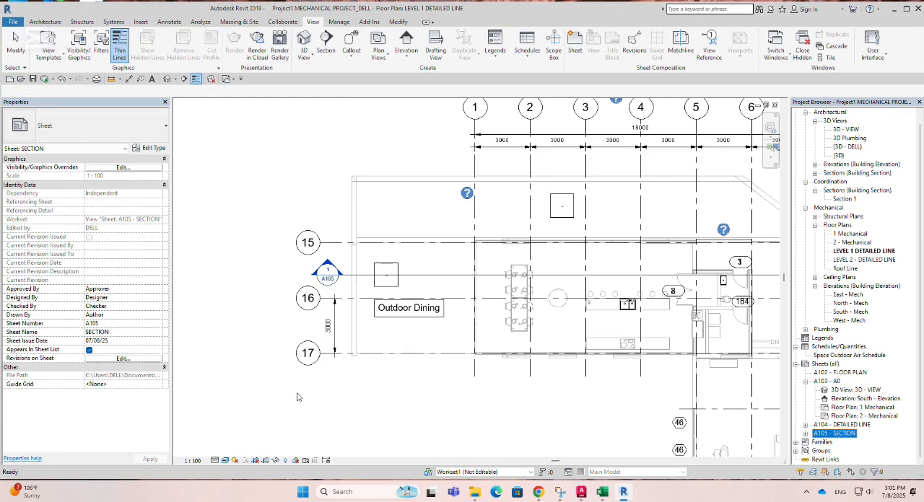
scroll(275, 401, "down", 1)
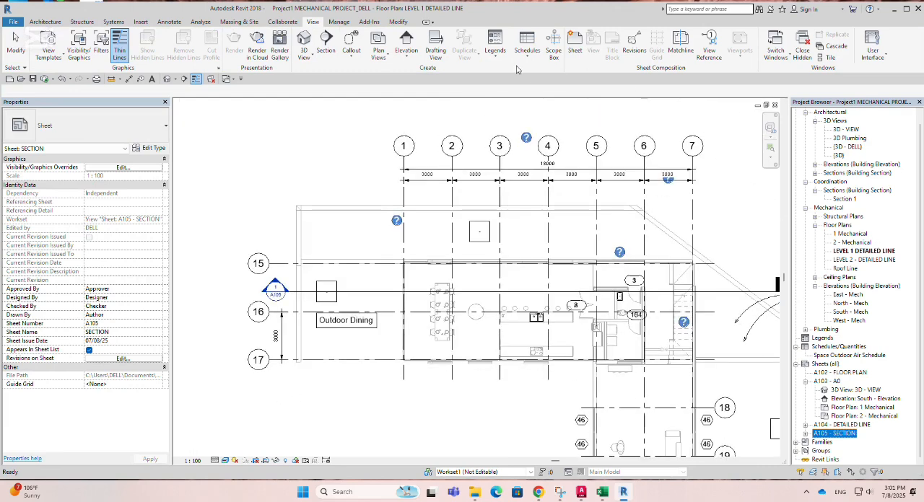
Step: Open the default 3D view and examine the building's exterior, kitchen and dining area from several distances, selecting an upper-floor window
left_click(303, 40)
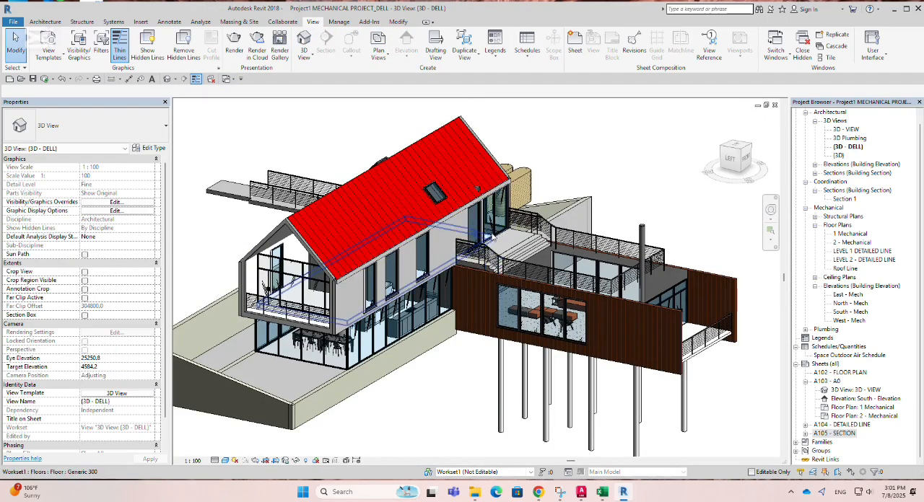
scroll(487, 235, "down", 2)
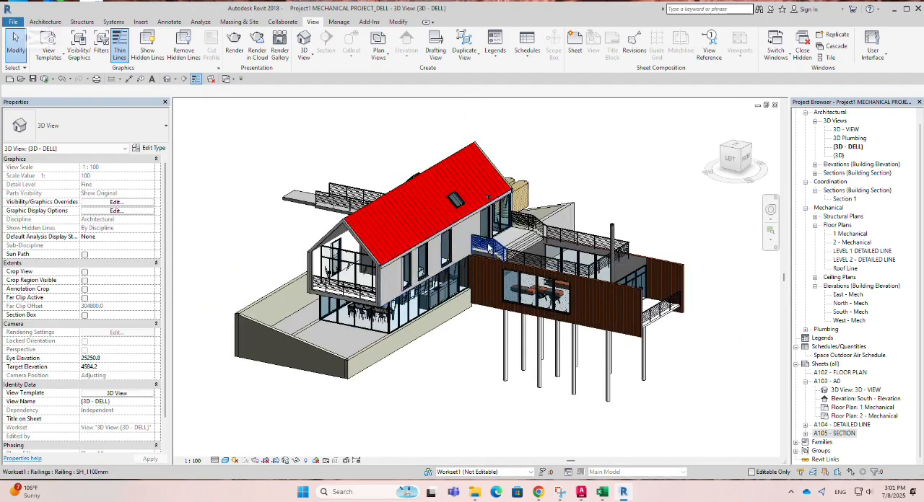
scroll(458, 297, "down", 2)
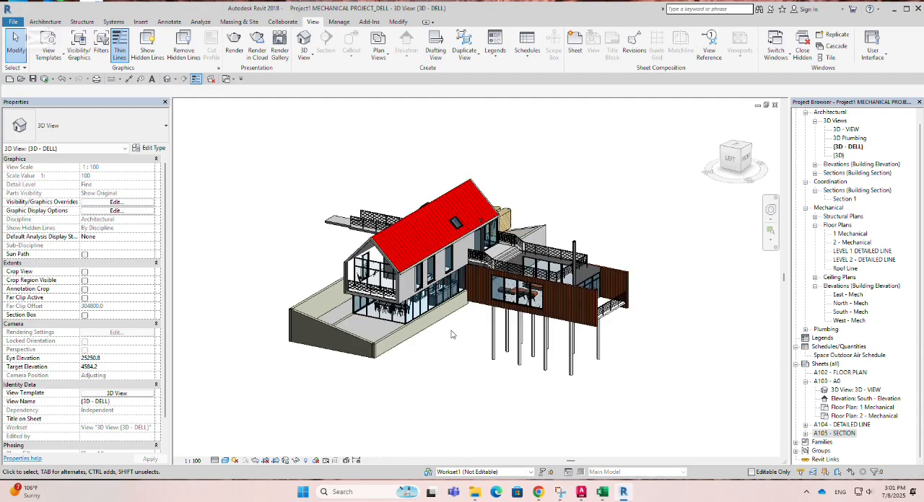
middle_click_drag(454, 337, 426, 367, "shift")
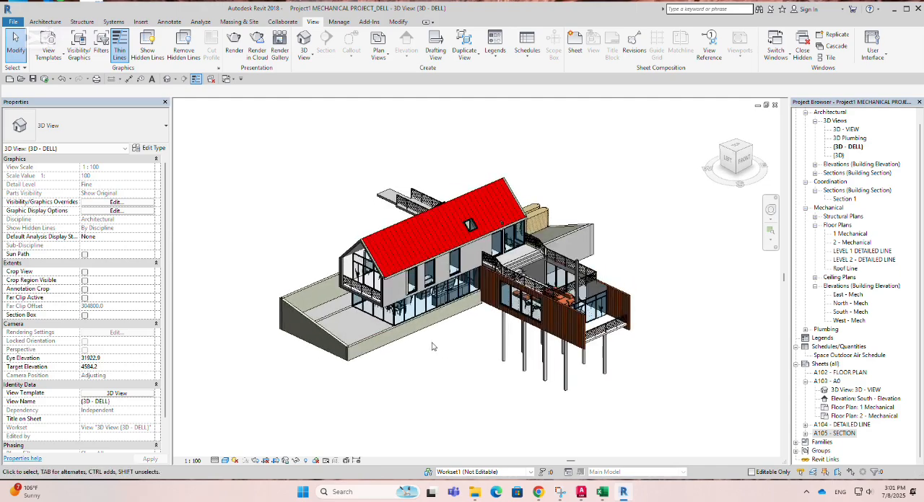
scroll(478, 304, "up", 8)
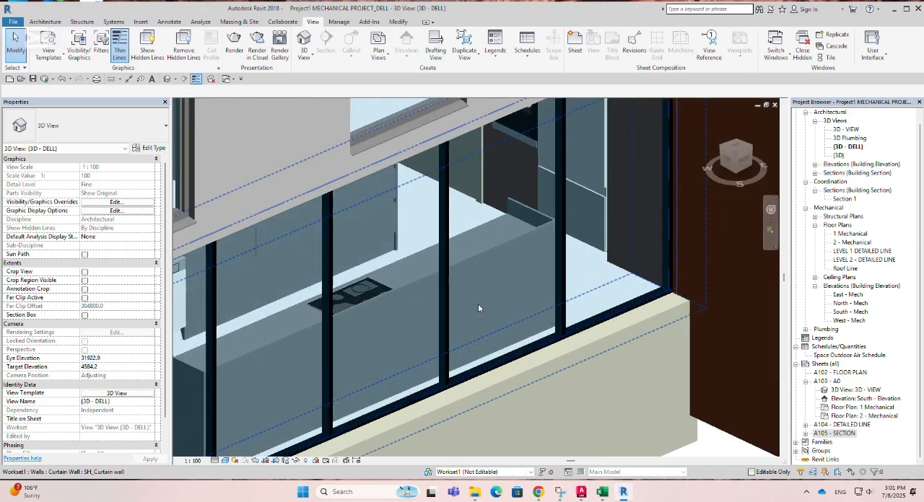
scroll(444, 296, "down", 8)
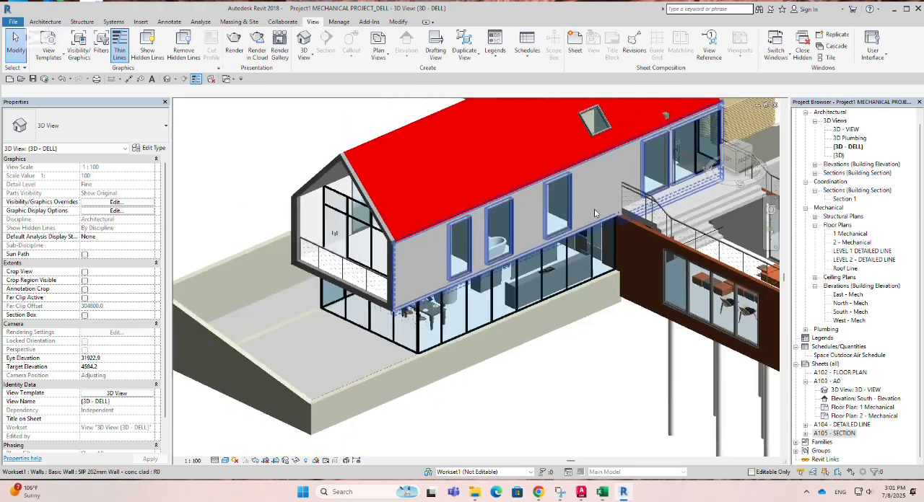
scroll(445, 296, "up", 8)
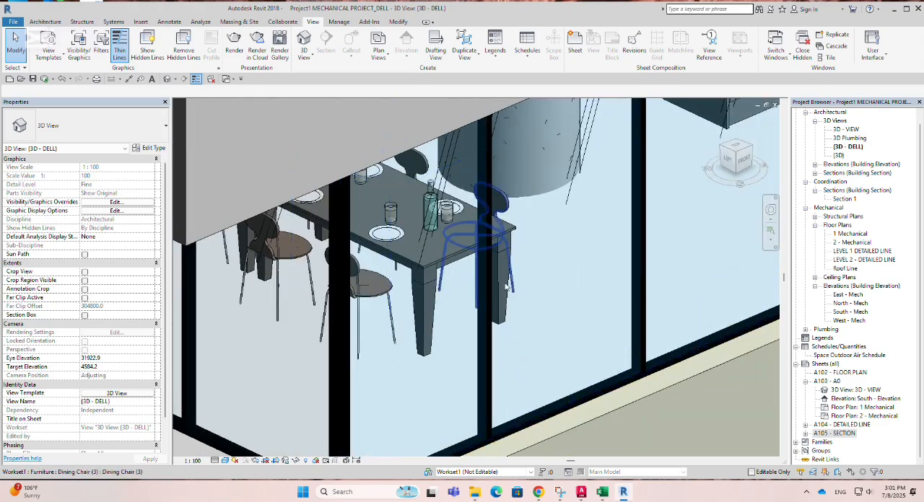
scroll(401, 260, "down", 3)
scroll(402, 259, "down", 8)
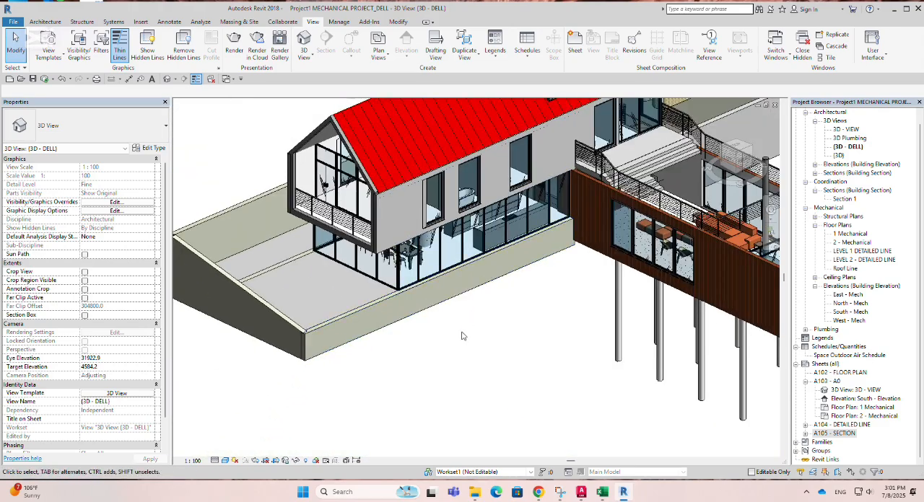
scroll(503, 288, "up", 2)
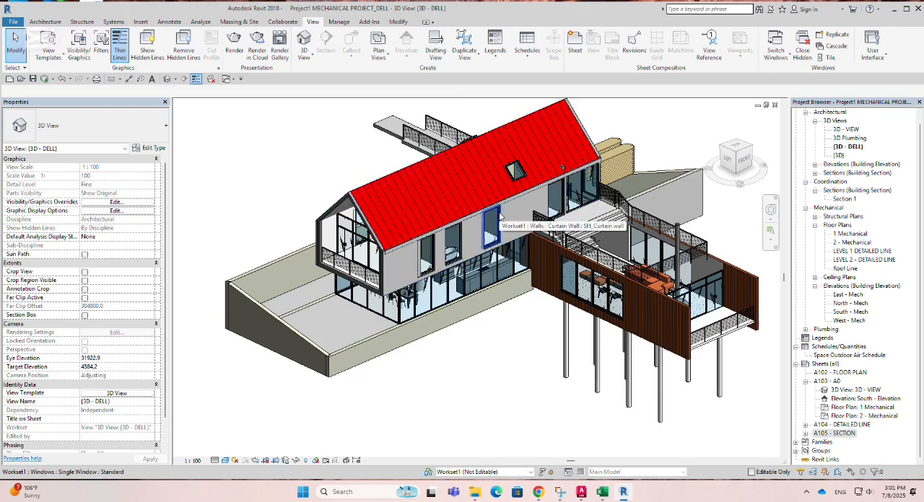
left_click(500, 215)
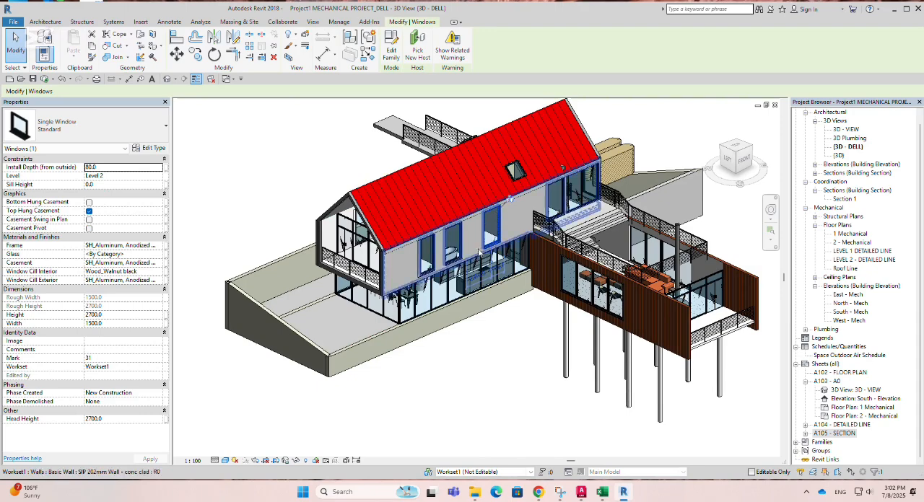
scroll(480, 251, "down", 4)
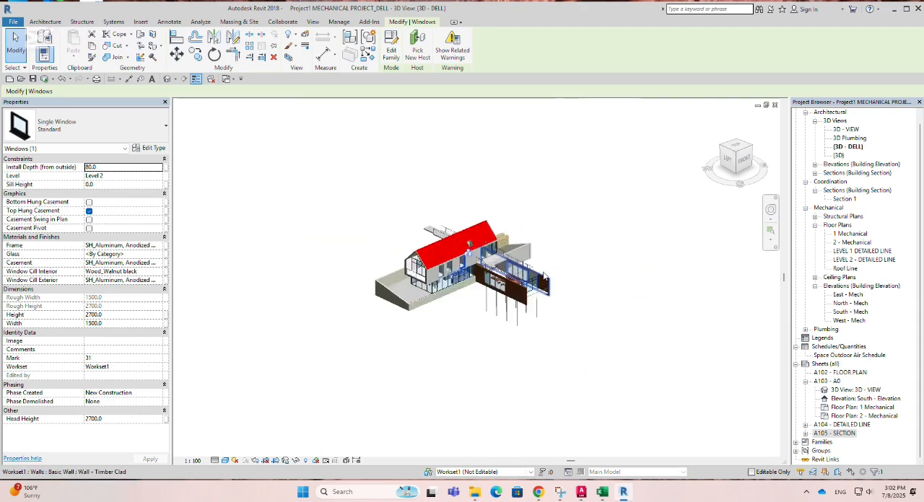
Step: Examine the building exterior in the 3D view from several angles and distances, including the red roof, upper-floor windows and raised deck
middle_click_drag(565, 270, 592, 306, "shift")
scroll(493, 267, "up", 4)
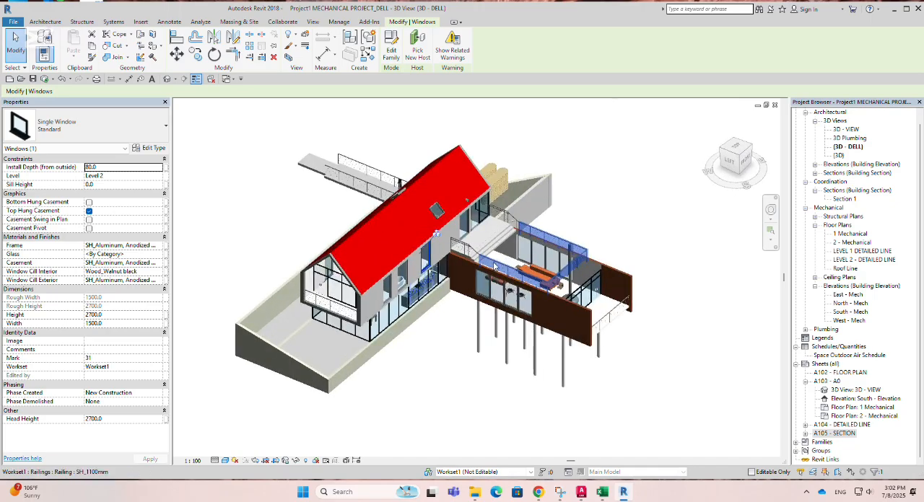
scroll(493, 266, "up", 4)
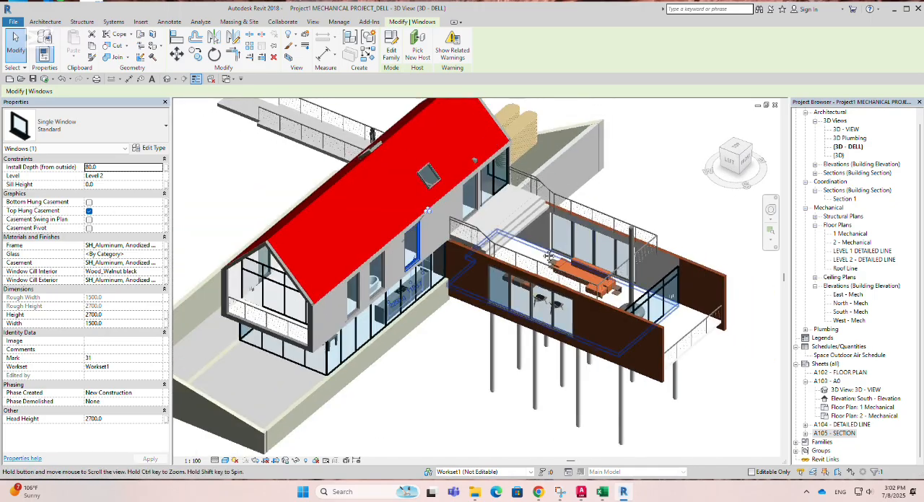
middle_click_drag(548, 257, 460, 217, "shift")
scroll(404, 241, "up", 3)
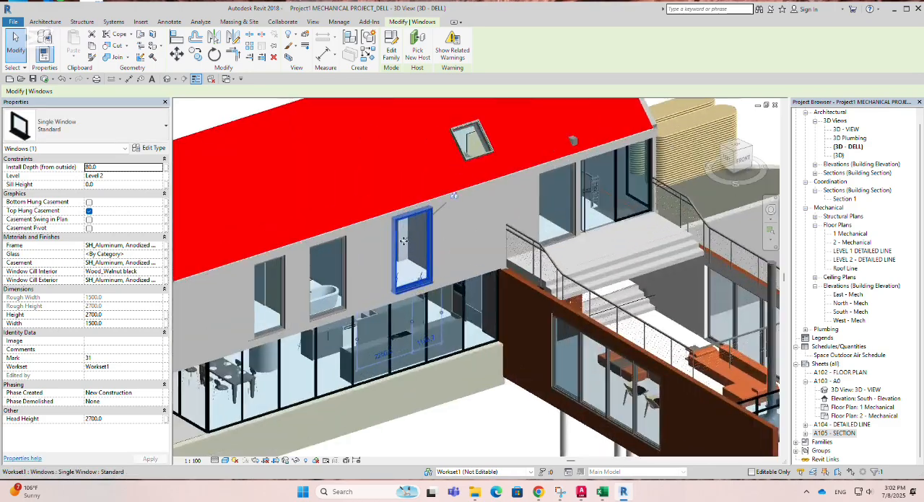
scroll(403, 241, "up", 1)
scroll(566, 326, "down", 4)
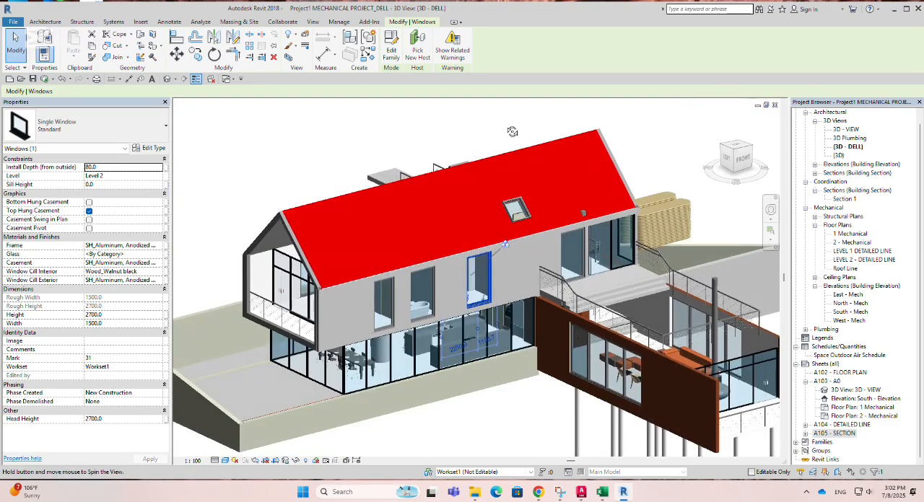
middle_click_drag(512, 131, 493, 261, "shift")
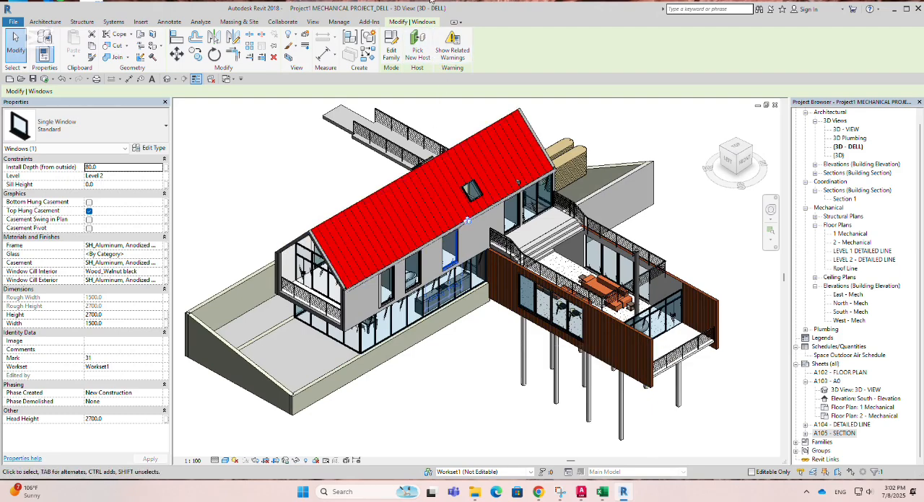
scroll(469, 270, "down", 2)
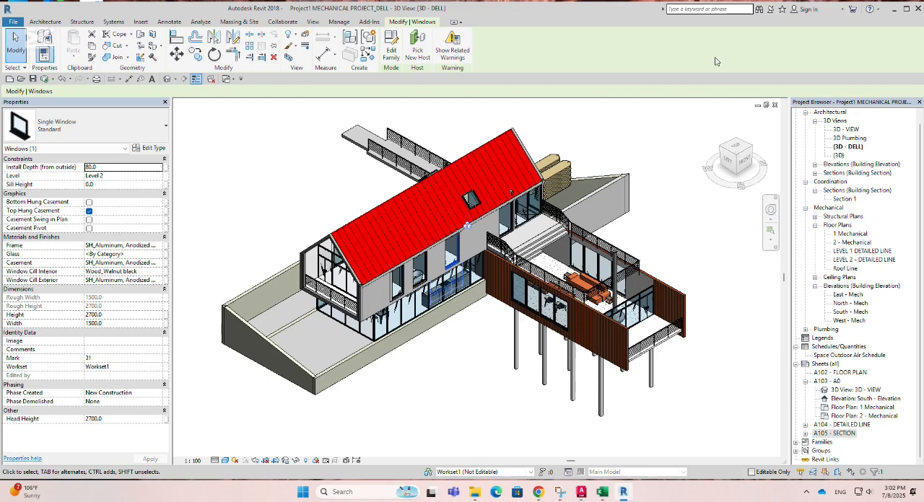
Step: Tile all open views in the drawing area and maximize the 3D view again to show the whole building
left_click(312, 22)
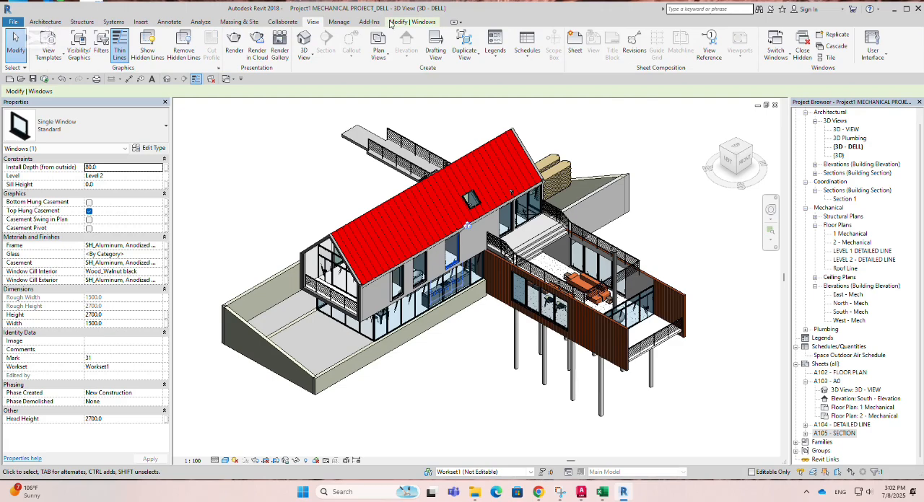
left_click(831, 58)
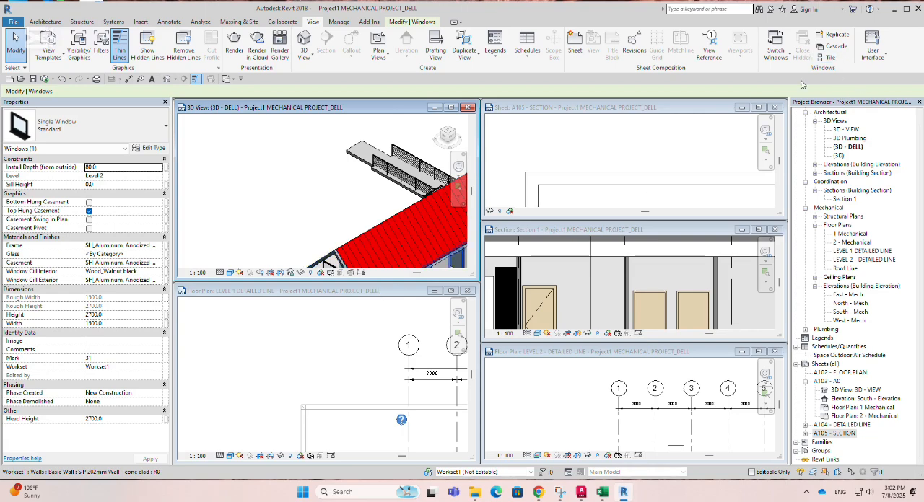
left_click(451, 108)
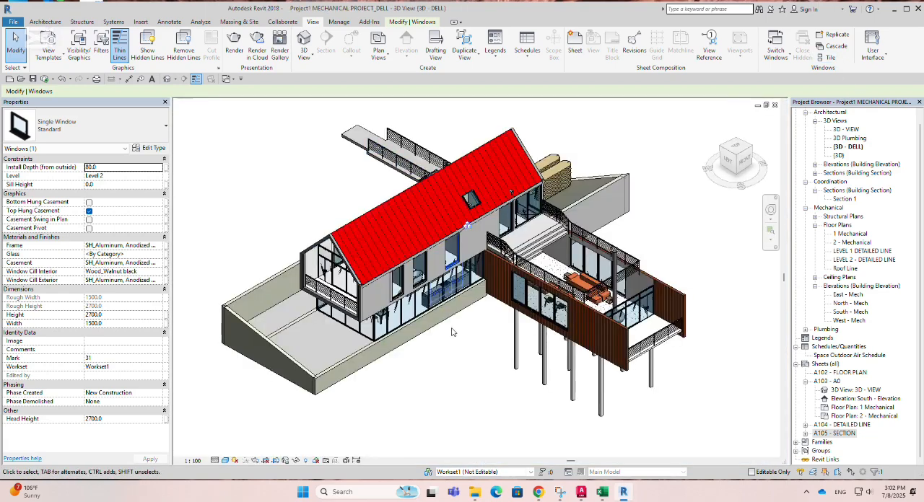
scroll(451, 329, "down", 1)
scroll(404, 392, "down", 1)
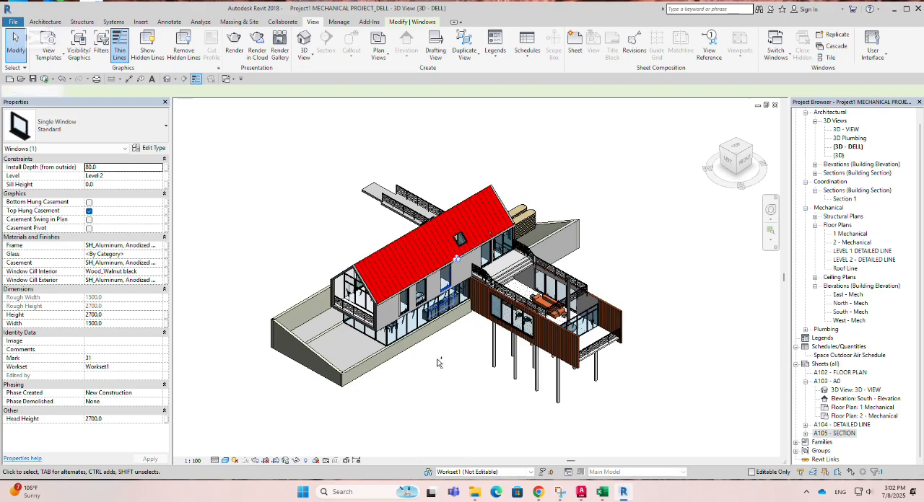
Step: Switch to the LEVEL 1 DETAILED LINE floor plan and view its grids, section line and deck area
key("ctrl+Tab")
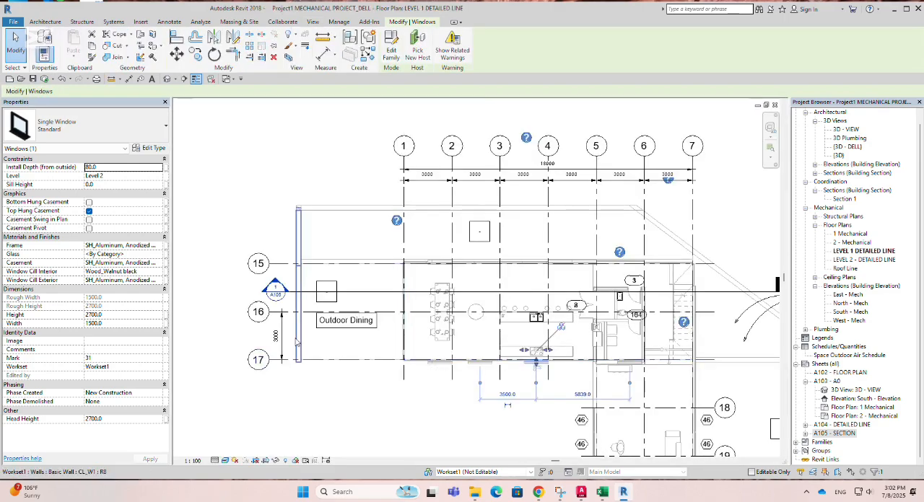
scroll(300, 345, "down", 2)
middle_click_drag(397, 328, 384, 255)
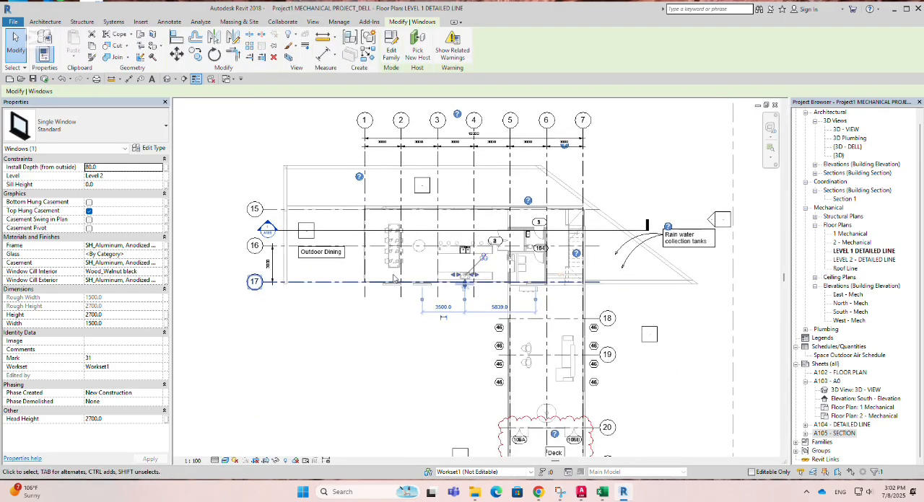